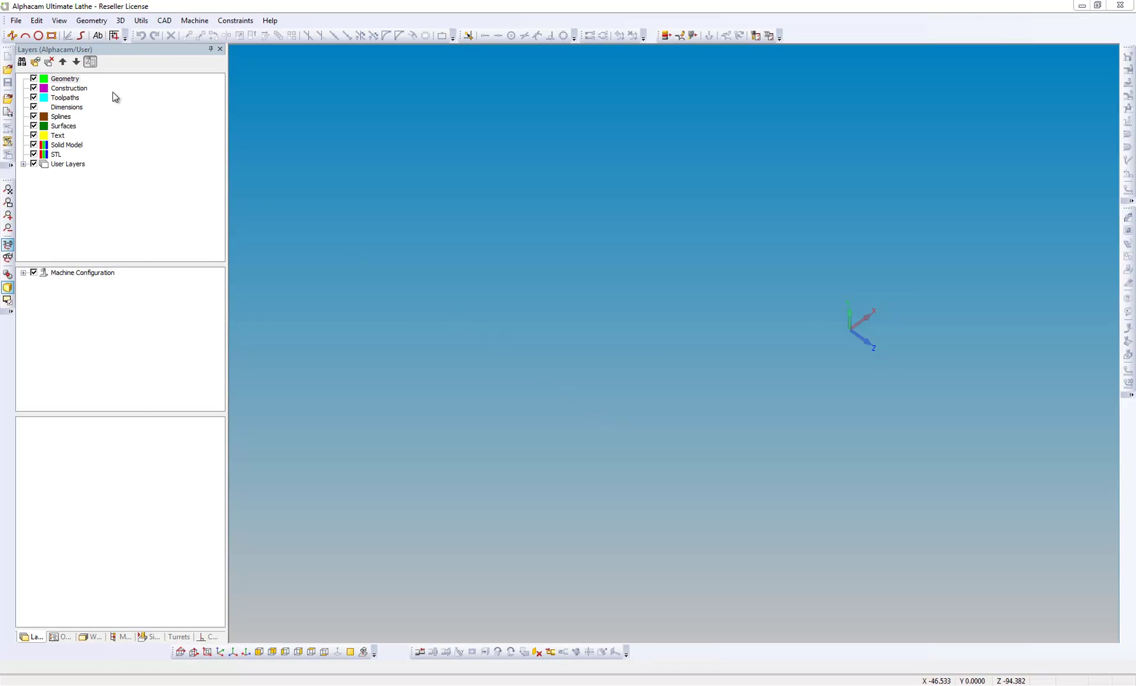
Step: Open the External Rougher.atd drawing and zoom in on the insert
{"action": "left_click", "coordinate": [15, 20]}
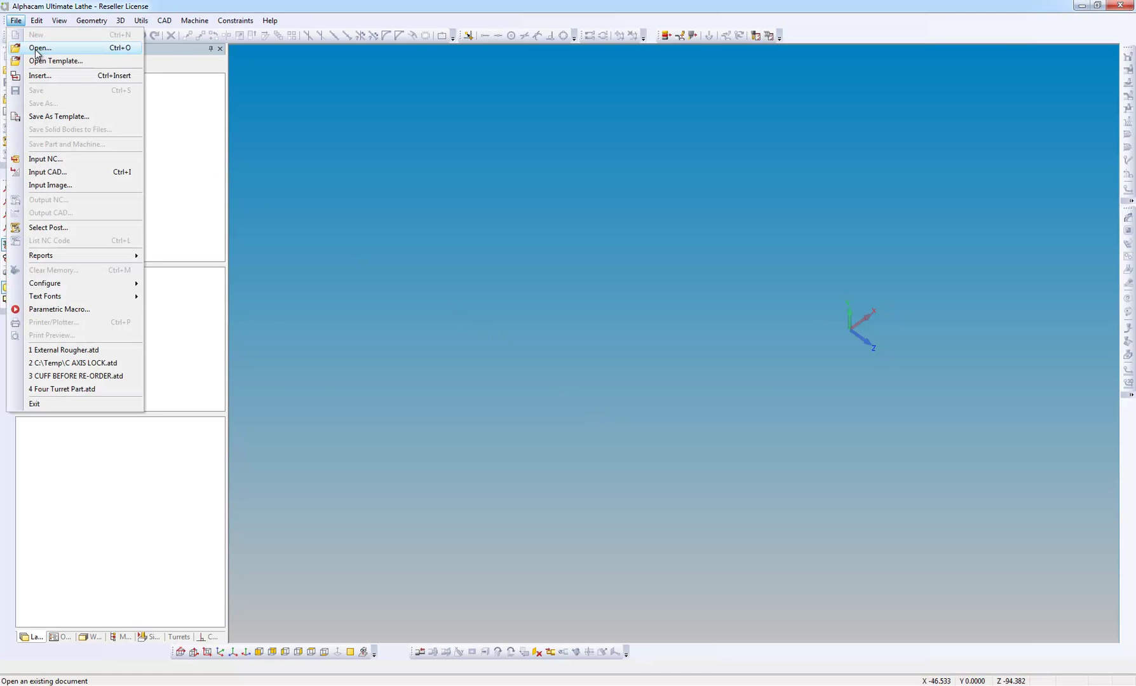
{"action": "left_click", "coordinate": [37, 49]}
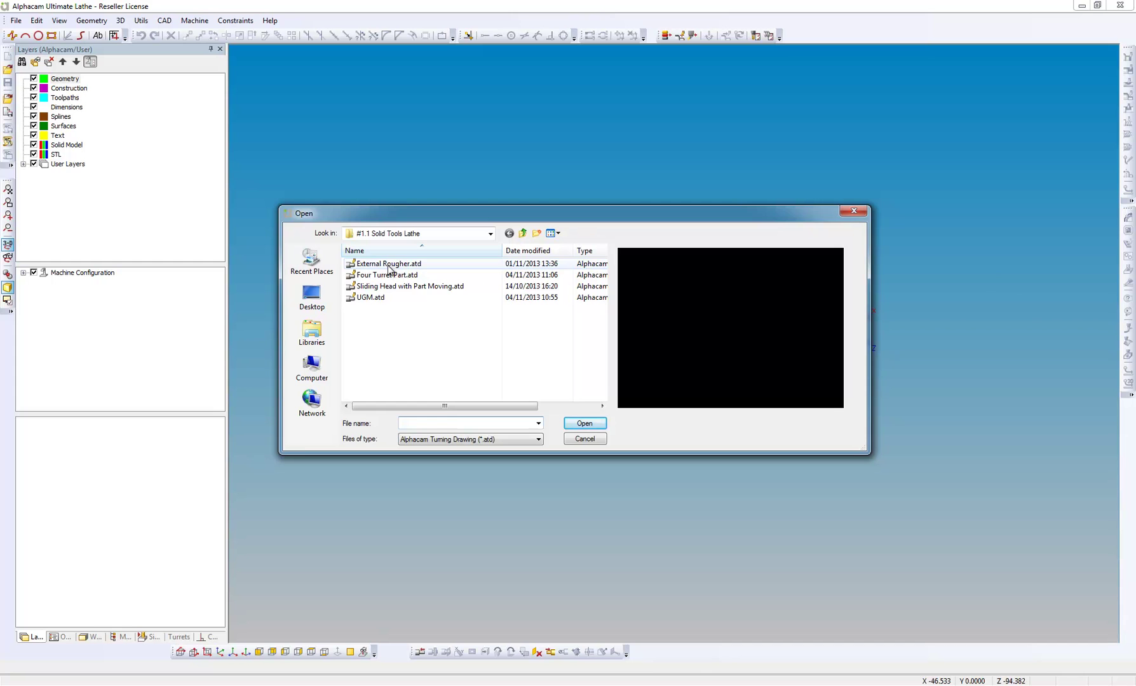
{"action": "left_click", "coordinate": [389, 264]}
{"action": "left_click", "coordinate": [584, 423]}
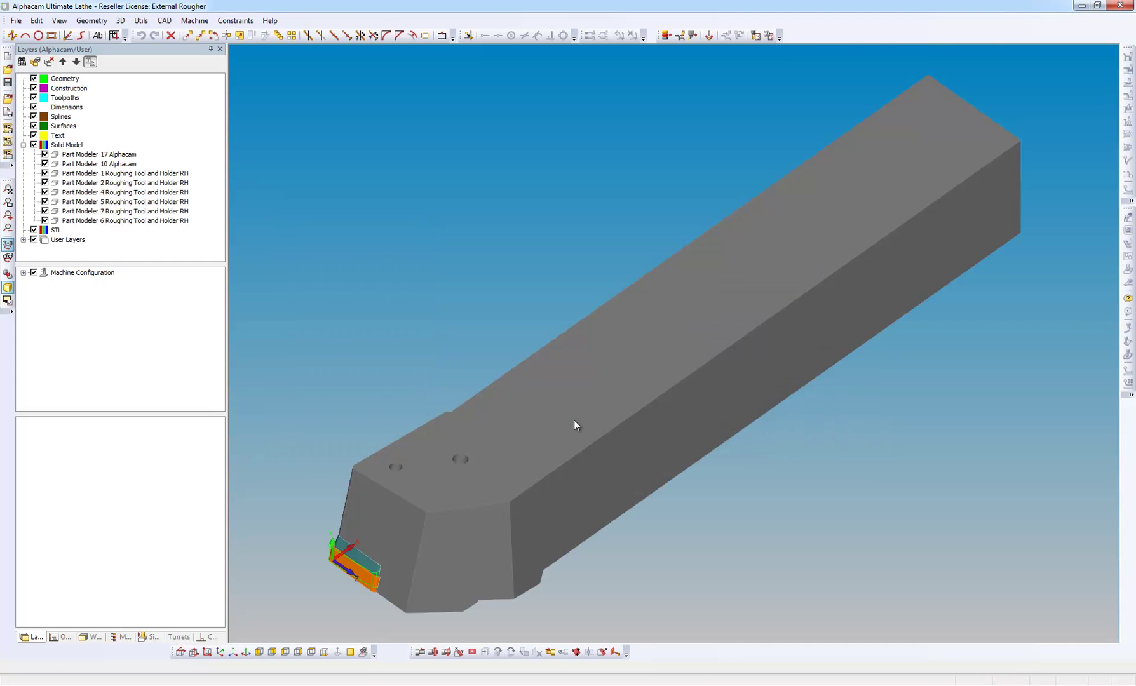
{"action": "scroll", "coordinate": [330, 568], "scroll_direction": "up", "scroll_amount": 6}
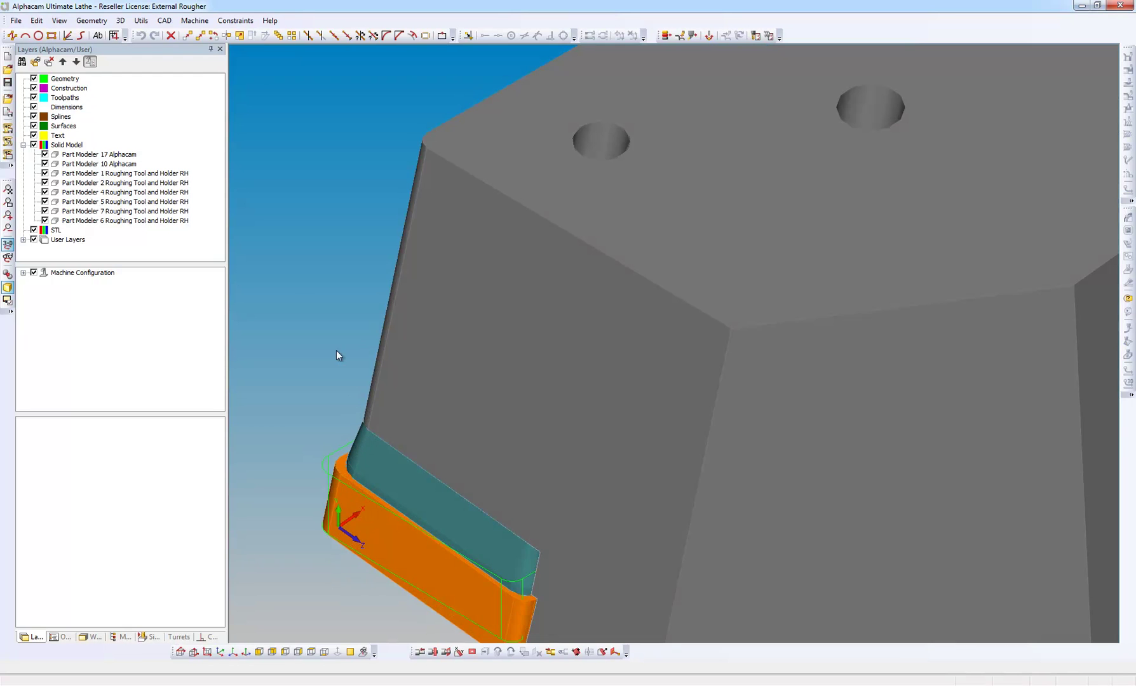
Step: Define a new 2-Axis Tool (One Prog. Point) using the insert solid as its geometry
{"action": "left_click", "coordinate": [195, 20]}
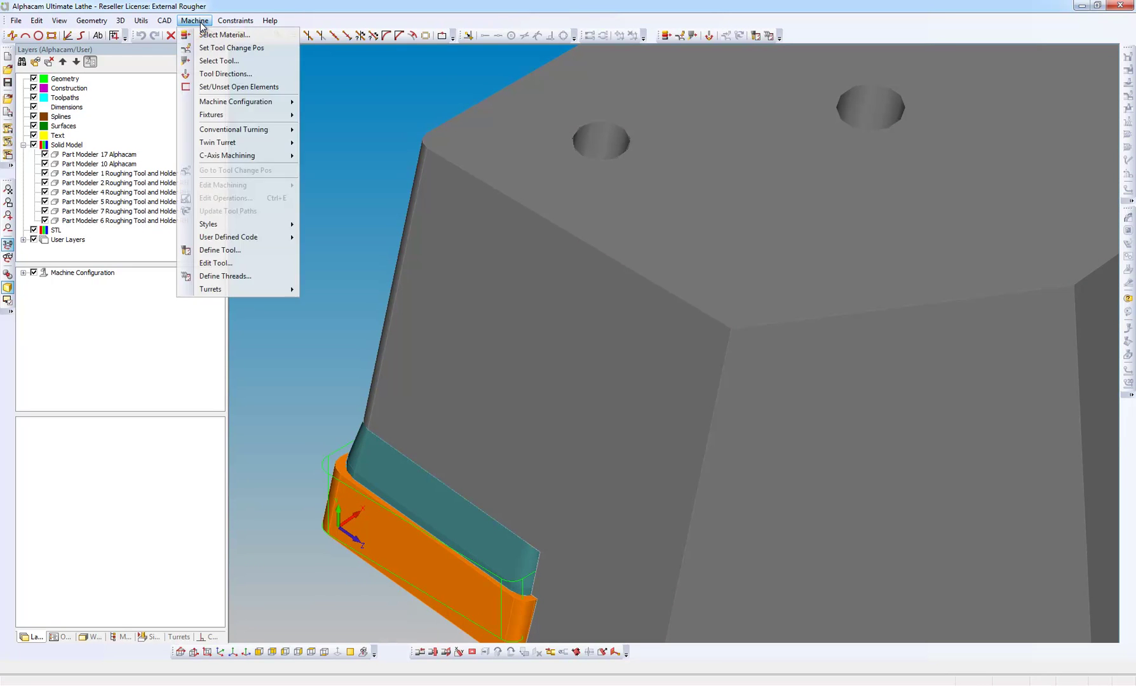
{"action": "left_click", "coordinate": [219, 251]}
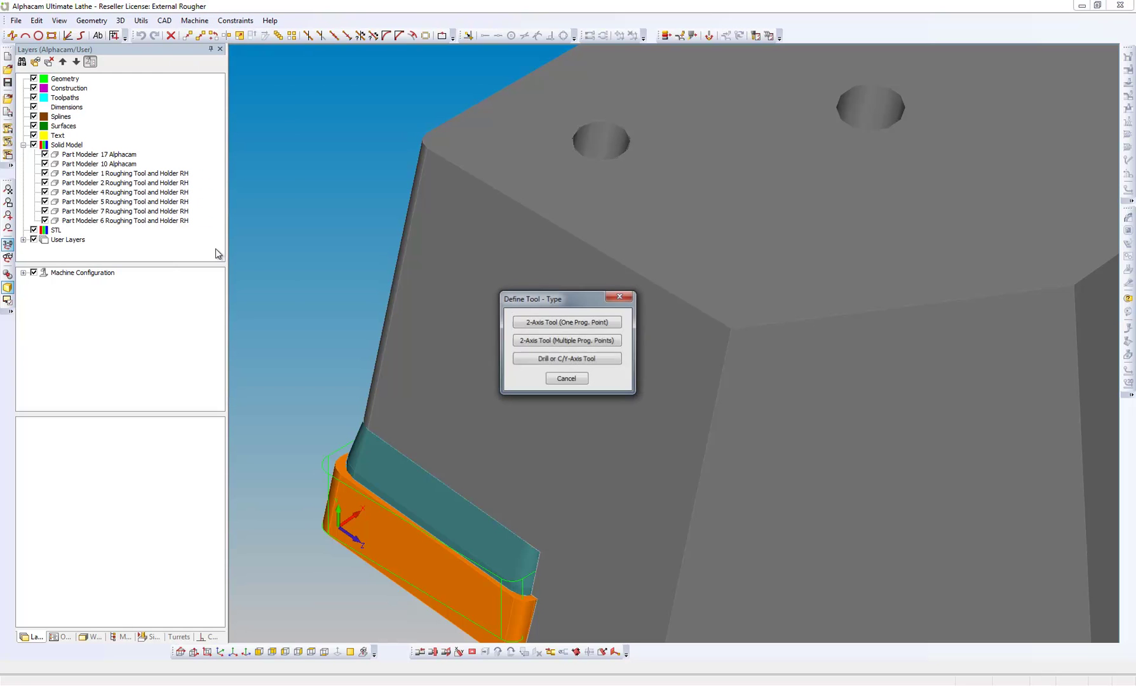
{"action": "left_click", "coordinate": [554, 321]}
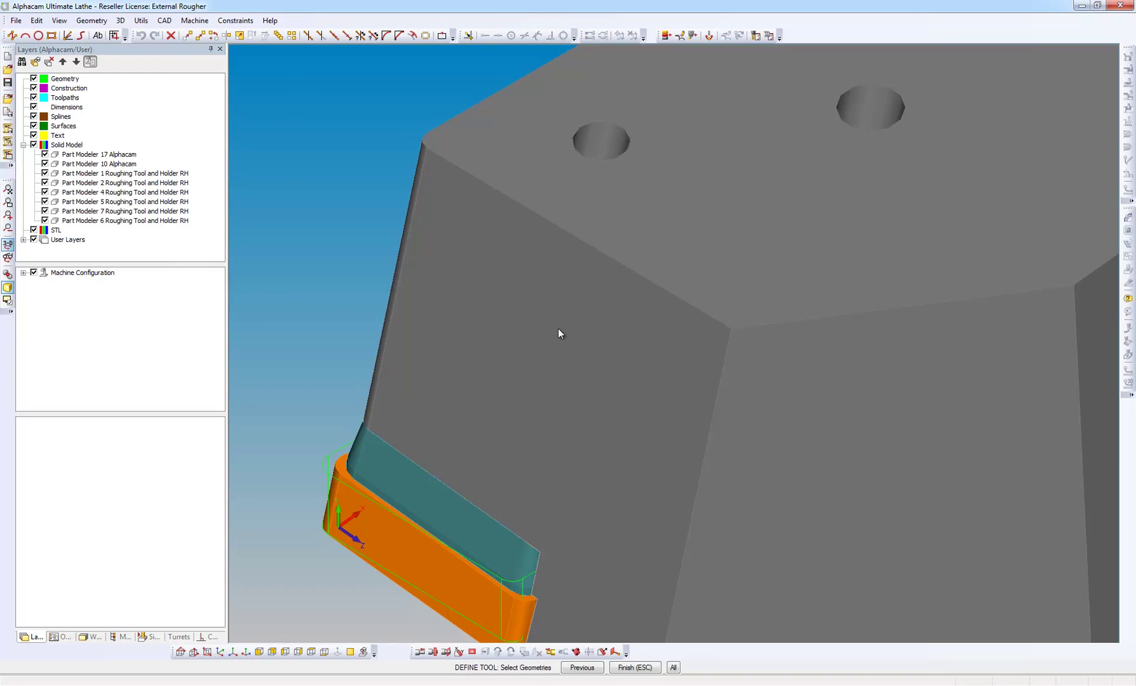
{"action": "left_click", "coordinate": [350, 443]}
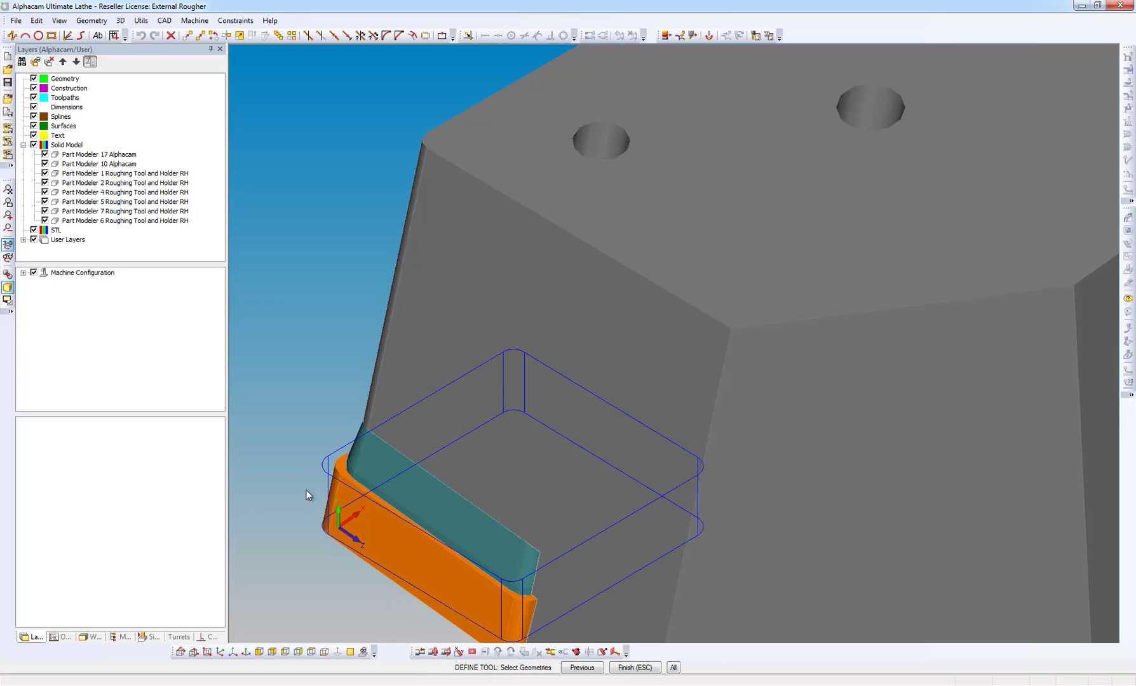
{"action": "left_click", "coordinate": [627, 668]}
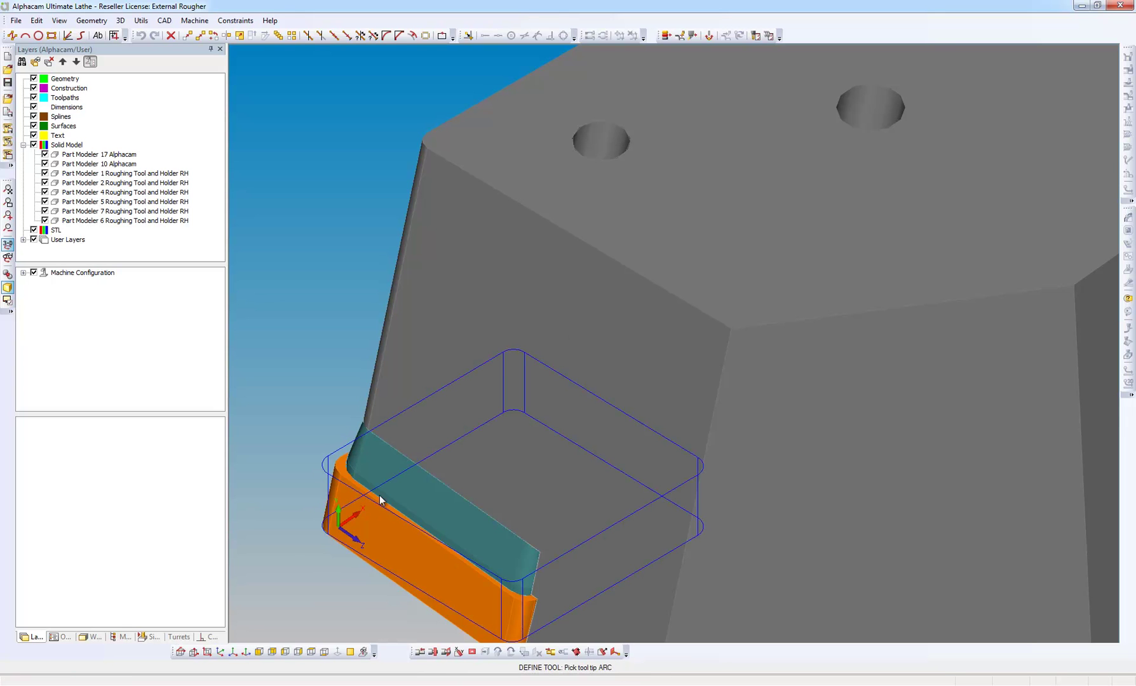
Step: Pick the tip arc, then accept tool number 7 and 5 clearance angle with Advanced Graphics on
{"action": "left_click", "coordinate": [325, 473]}
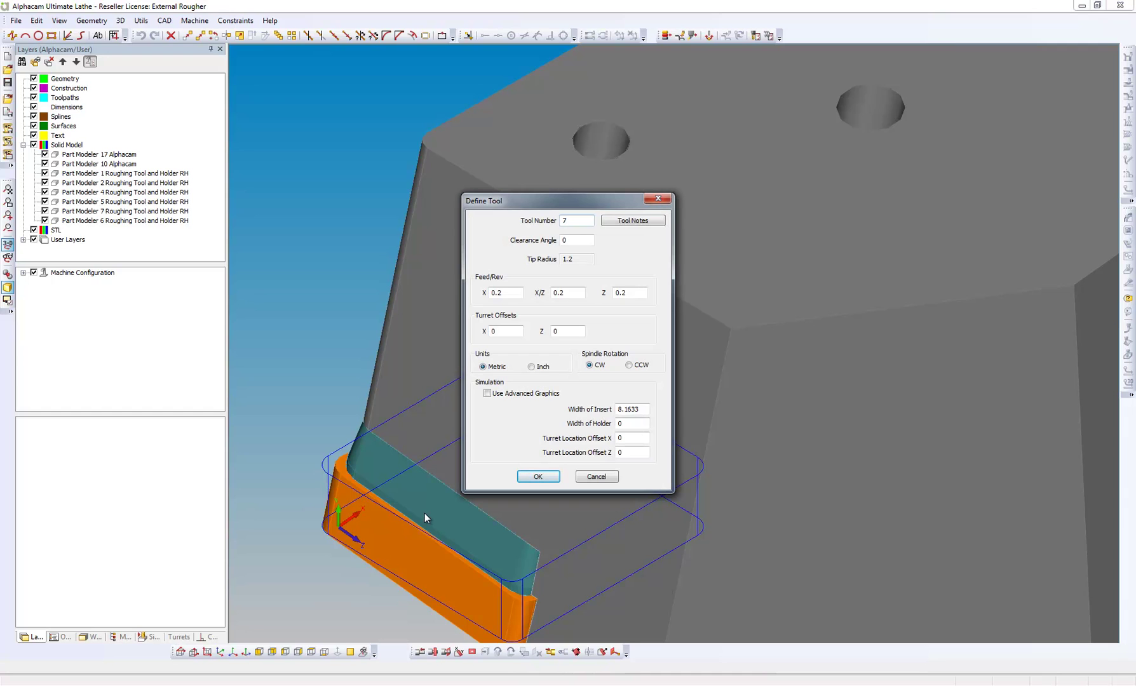
{"action": "key", "text": "Tab"}
{"action": "left_click", "coordinate": [503, 395]}
{"action": "left_click", "coordinate": [538, 476]}
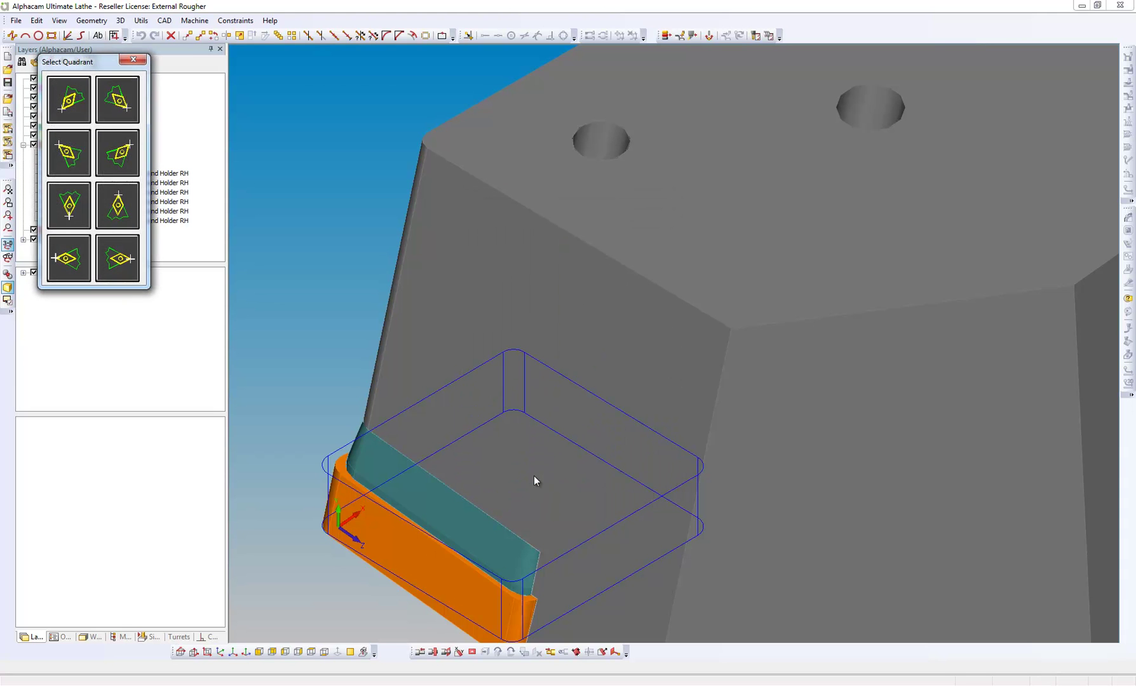
Step: Choose the tip quadrant and snap the turret point to the block's end corner
{"action": "left_click", "coordinate": [81, 113]}
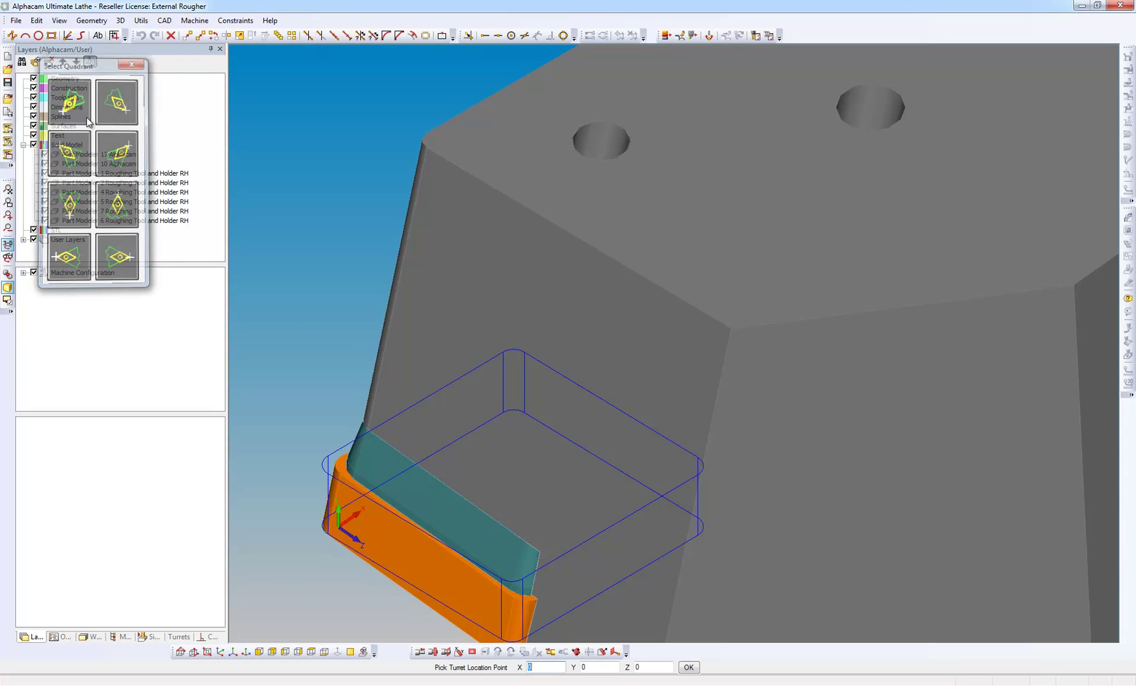
{"action": "scroll", "coordinate": [321, 495], "scroll_direction": "down", "scroll_amount": 5}
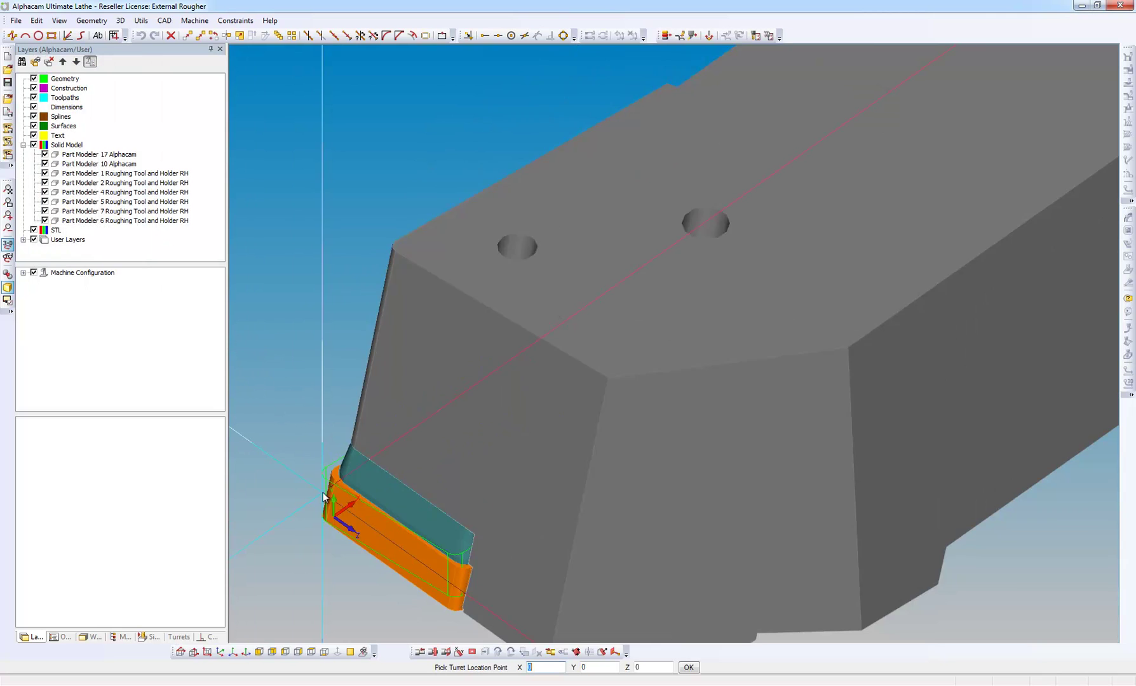
{"action": "scroll", "coordinate": [321, 495], "scroll_direction": "down", "scroll_amount": 2}
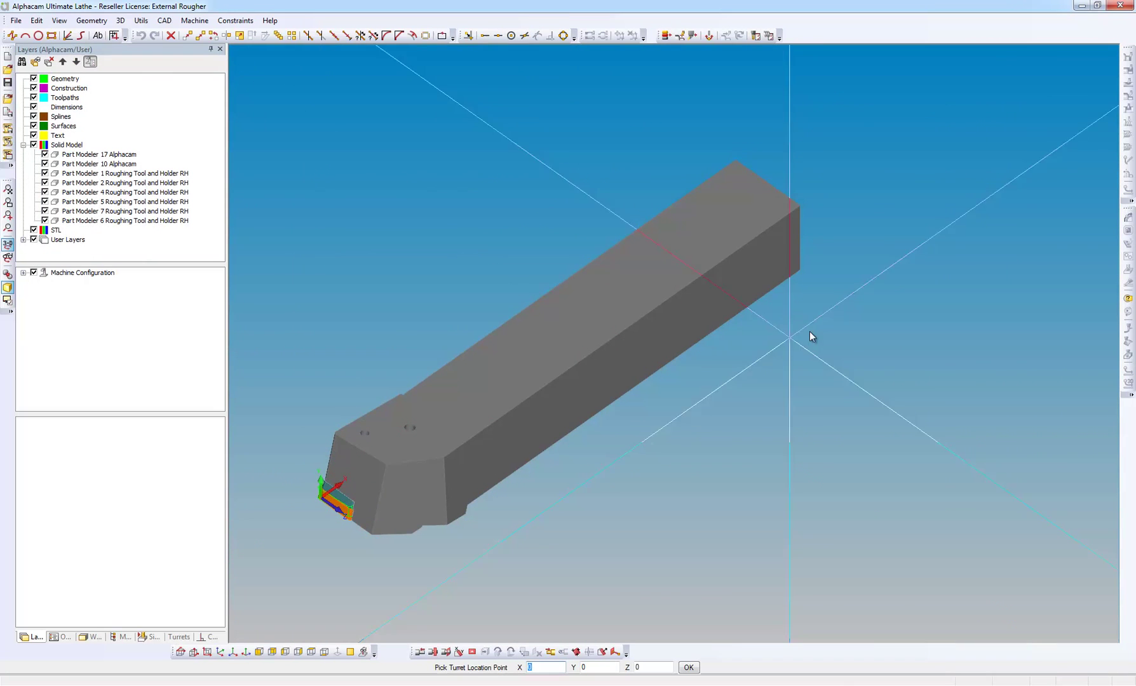
{"action": "scroll", "coordinate": [825, 280], "scroll_direction": "up", "scroll_amount": 3}
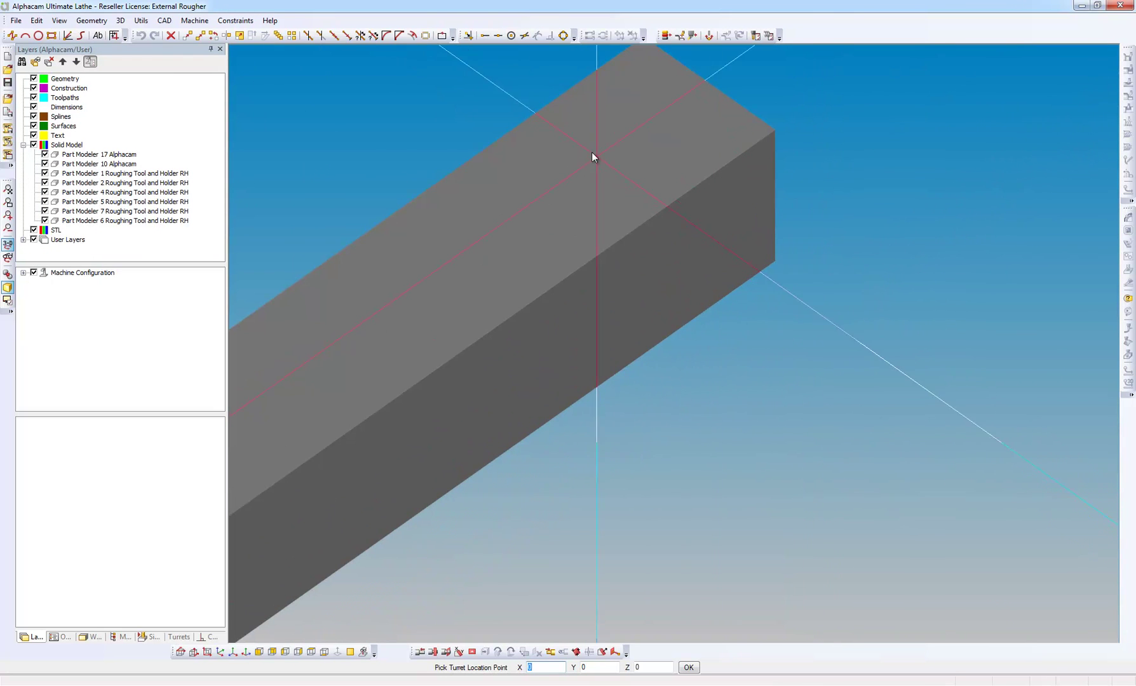
{"action": "left_click", "coordinate": [486, 36]}
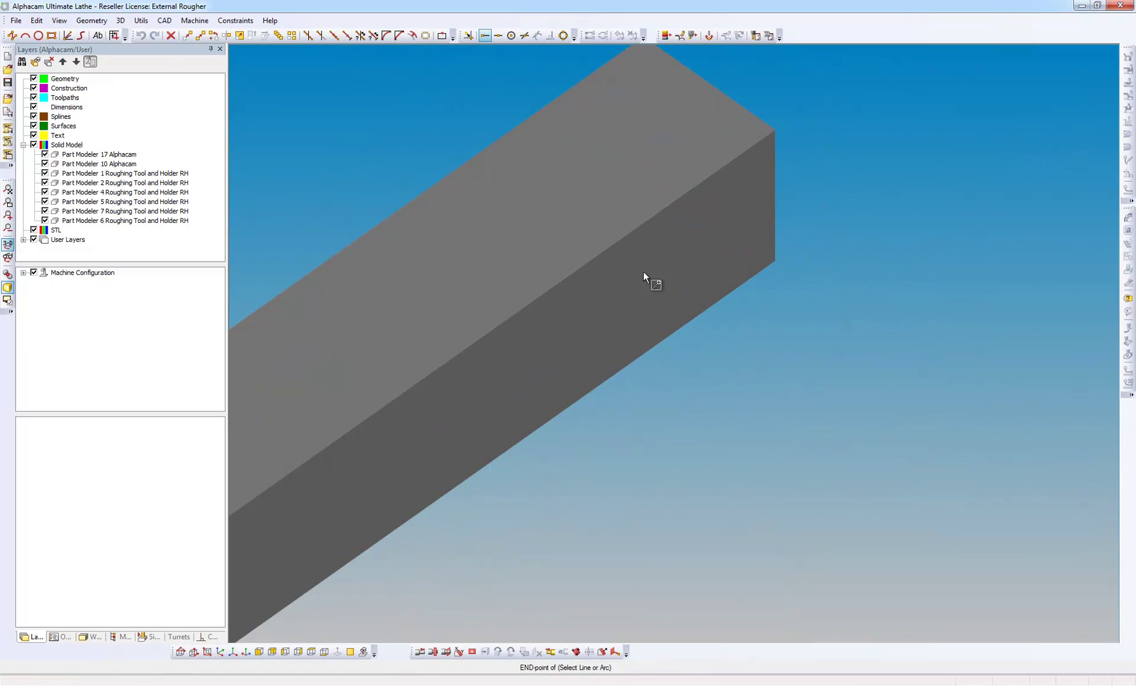
{"action": "left_click", "coordinate": [775, 261]}
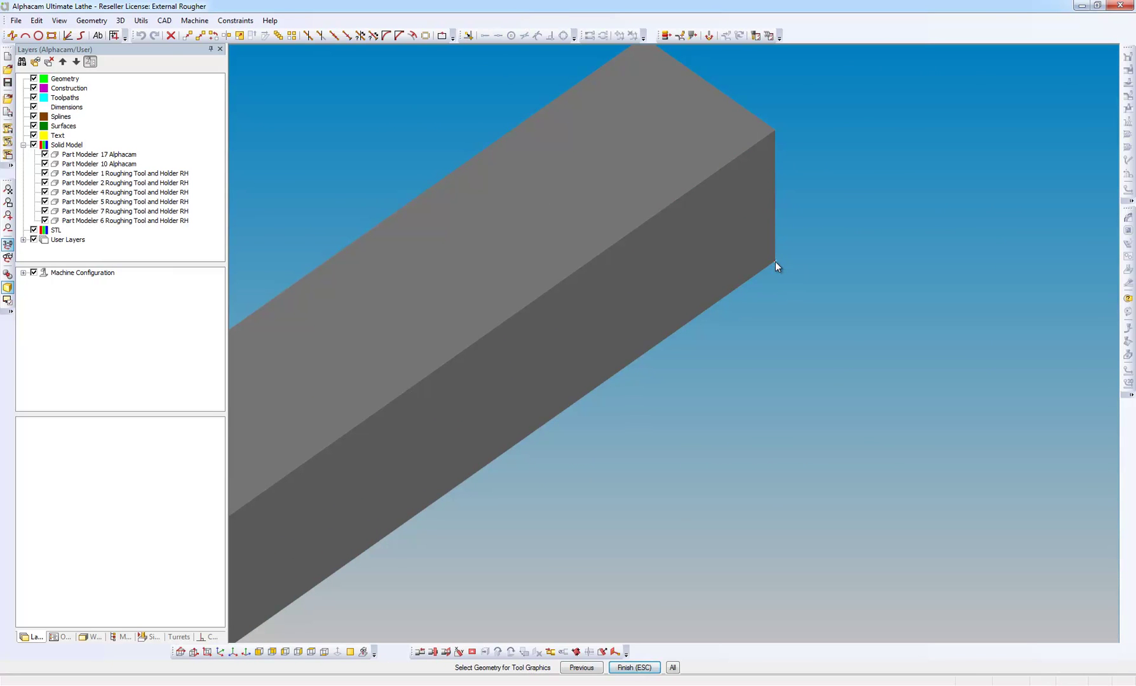
Step: Use all solids as the tool's holder graphics
{"action": "scroll", "coordinate": [826, 277], "scroll_direction": "down", "scroll_amount": 3}
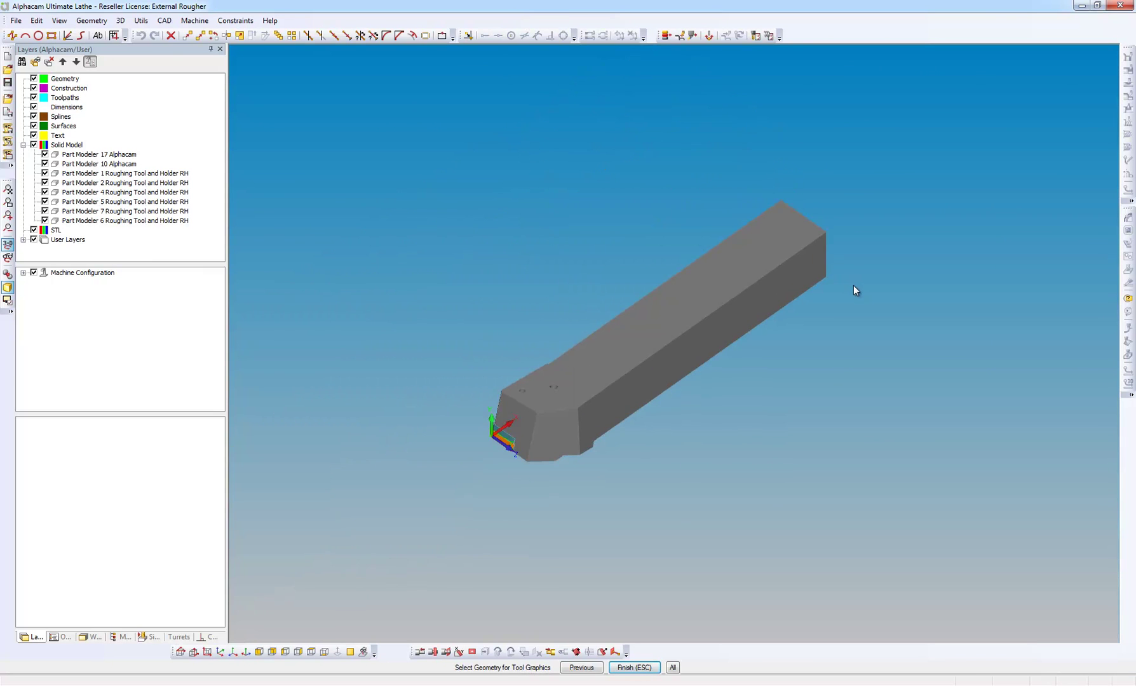
{"action": "left_click", "coordinate": [672, 668]}
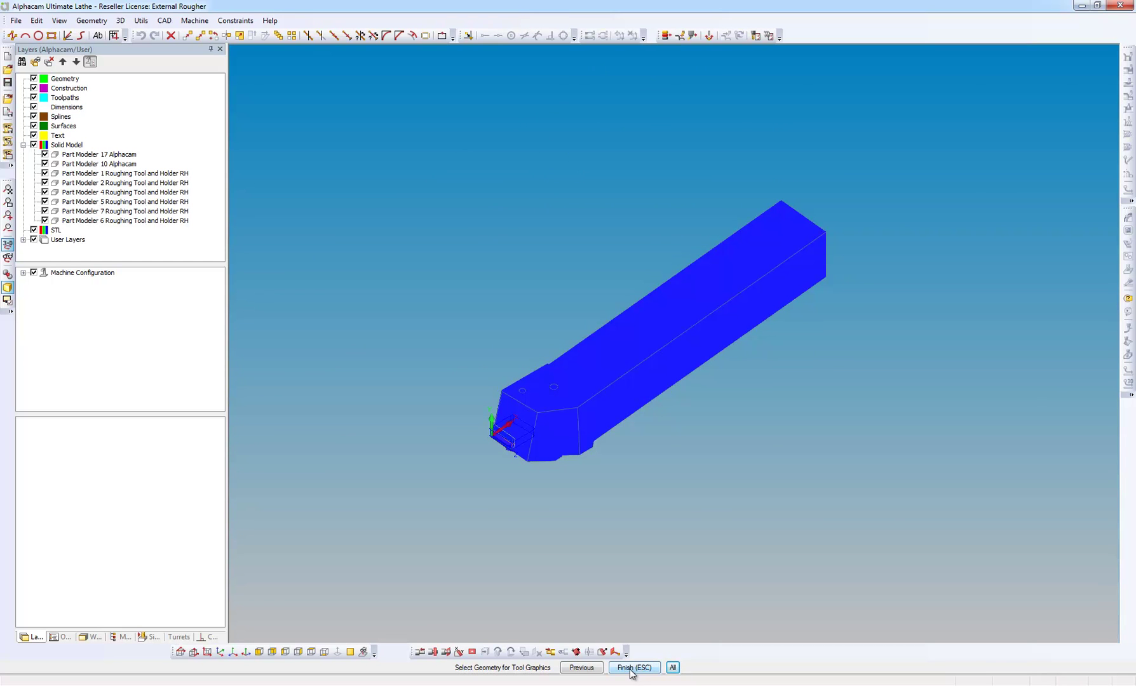
{"action": "scroll", "coordinate": [494, 429], "scroll_direction": "up", "scroll_amount": 3}
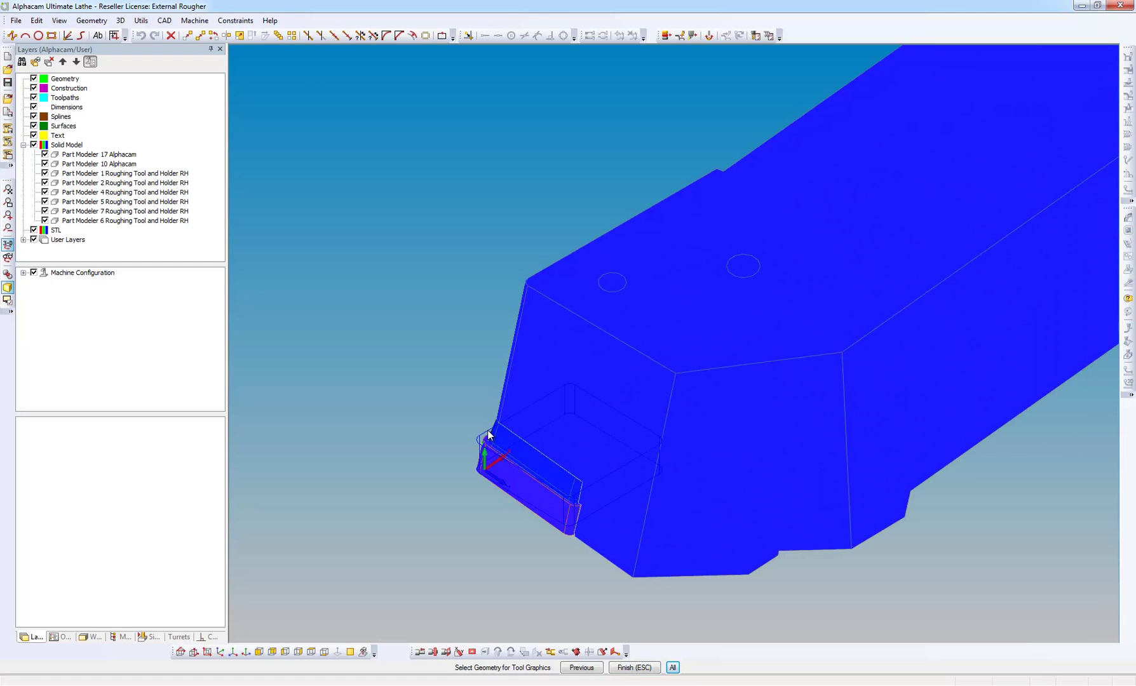
{"action": "left_click", "coordinate": [634, 668]}
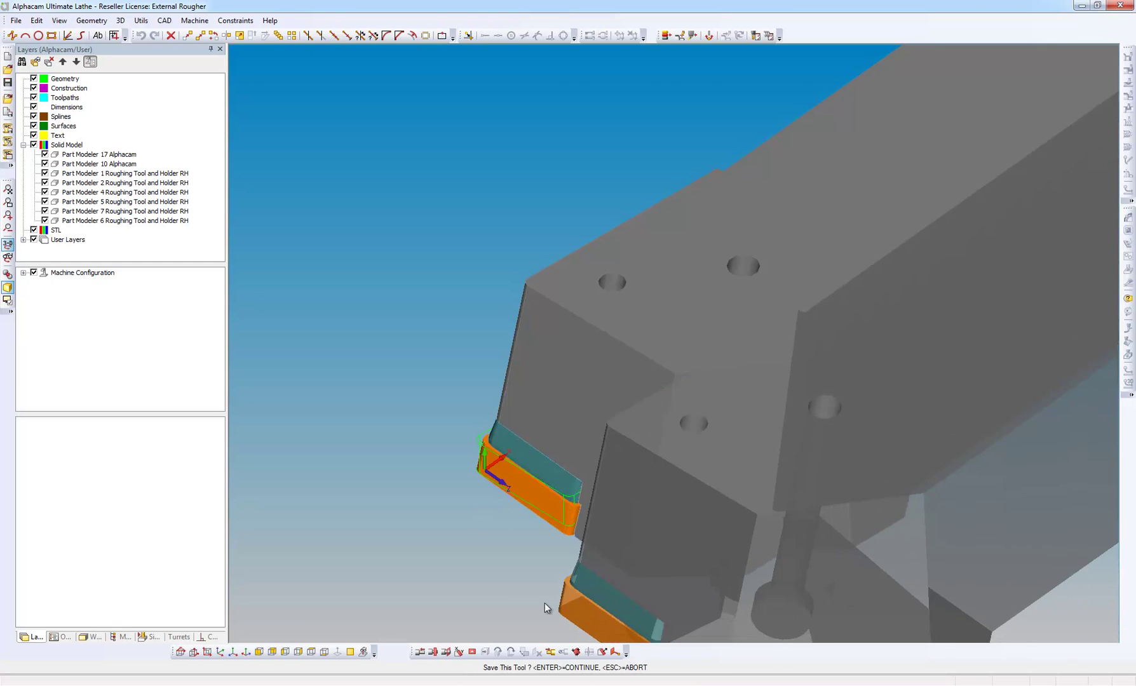
Step: Save the tool over External Rougher.att, then start a new blank drawing
{"action": "scroll", "coordinate": [422, 470], "scroll_direction": "down", "scroll_amount": 3}
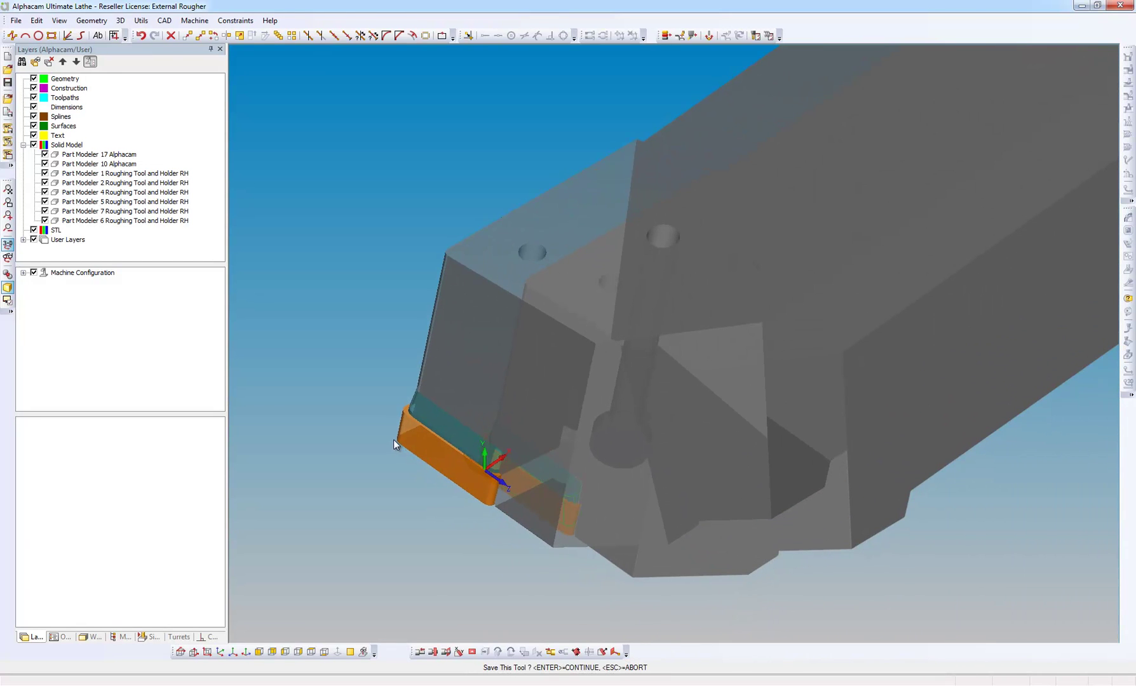
{"action": "key", "text": "Return"}
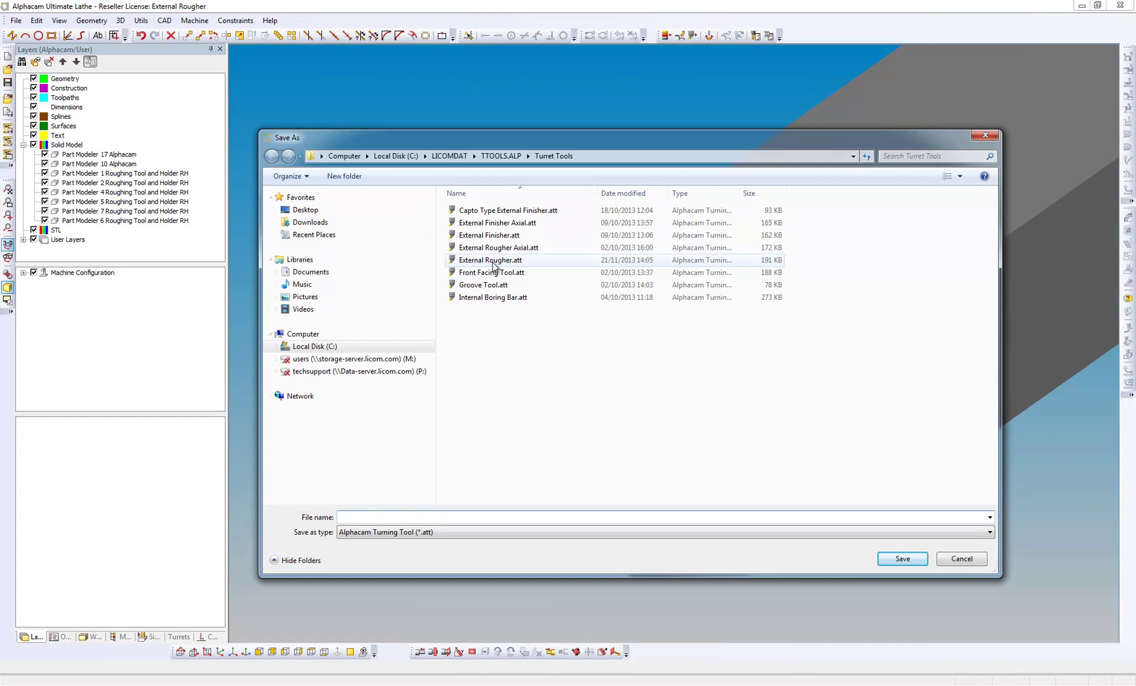
{"action": "left_click", "coordinate": [494, 261]}
{"action": "left_click", "coordinate": [895, 563]}
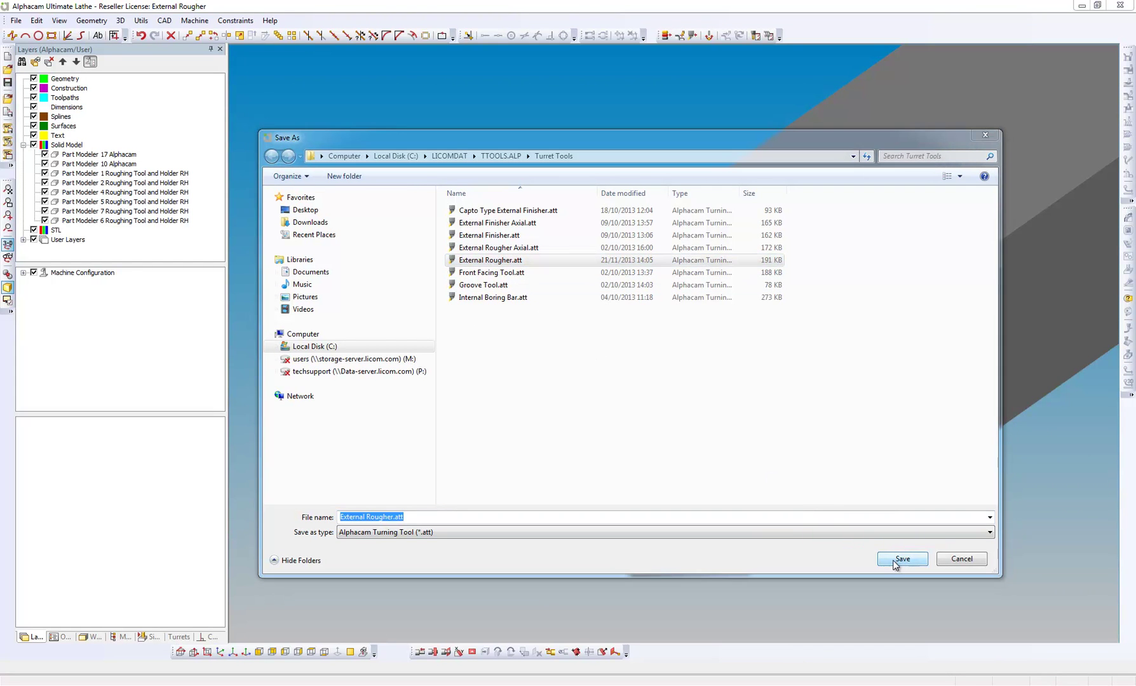
{"action": "left_click", "coordinate": [613, 355]}
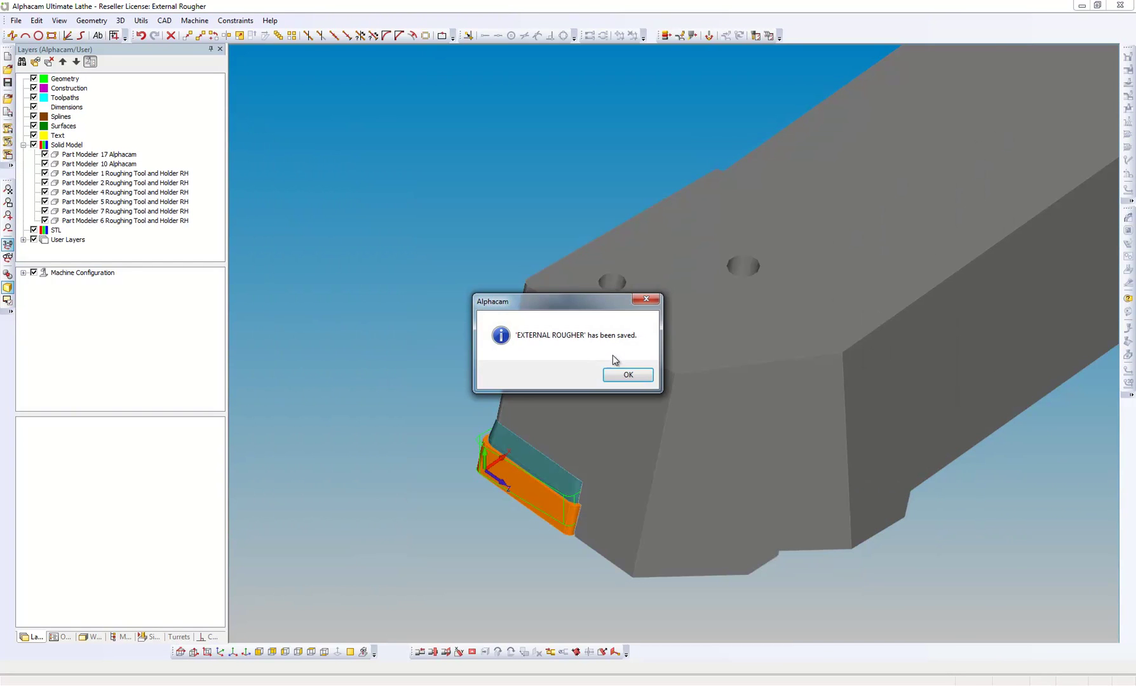
{"action": "left_click", "coordinate": [617, 375]}
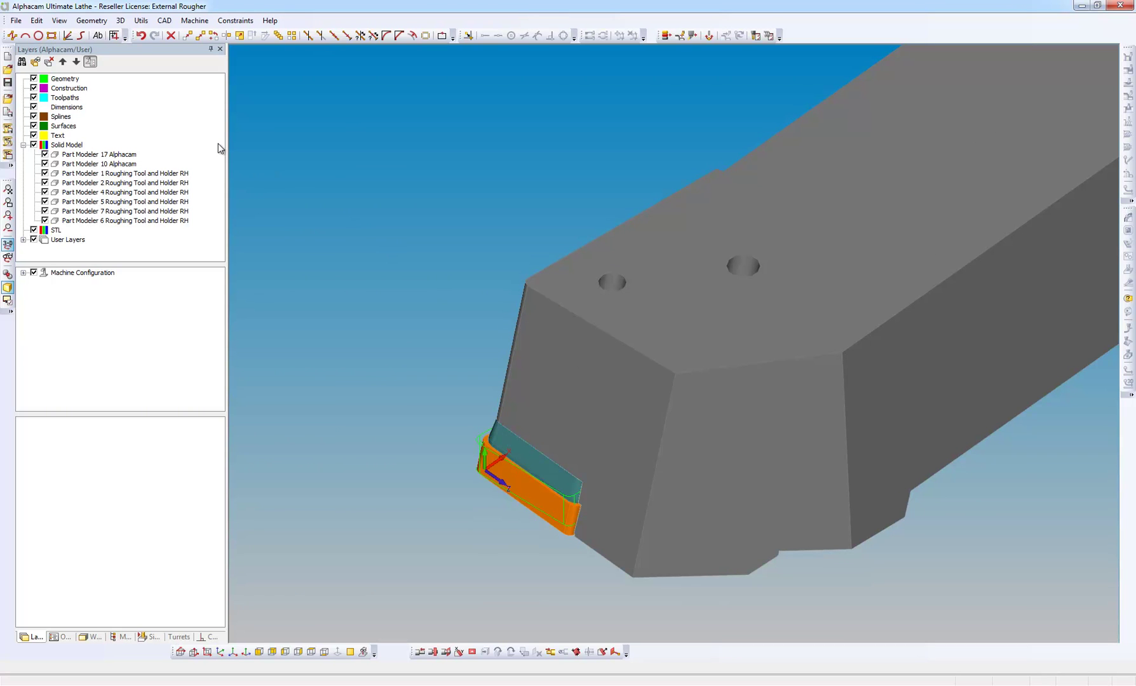
{"action": "left_click", "coordinate": [16, 20]}
{"action": "left_click", "coordinate": [27, 33]}
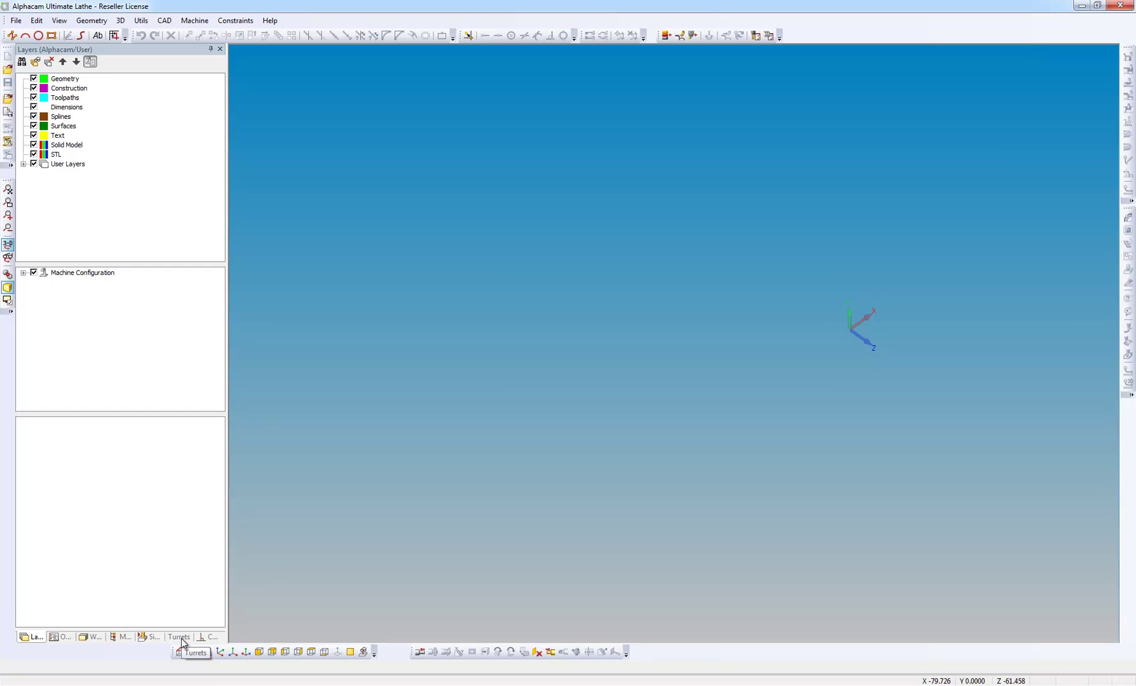
Step: Load the 2014 R1.atturret turret, then rotate and zoom it face-on
{"action": "left_click", "coordinate": [181, 639]}
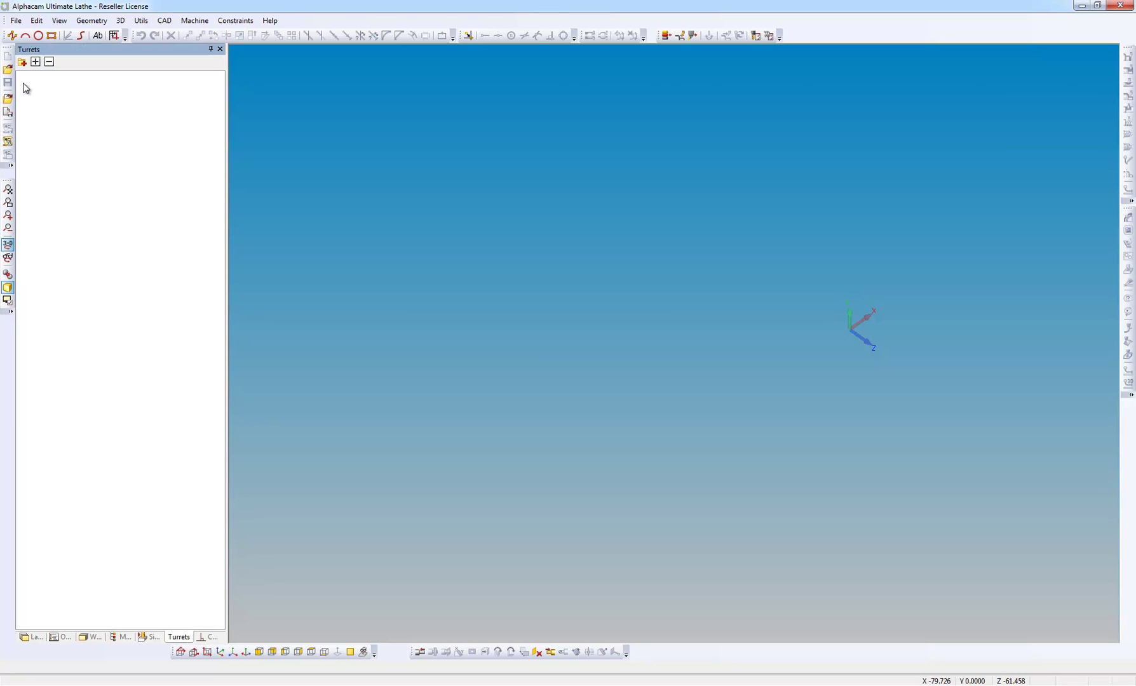
{"action": "left_click", "coordinate": [22, 62]}
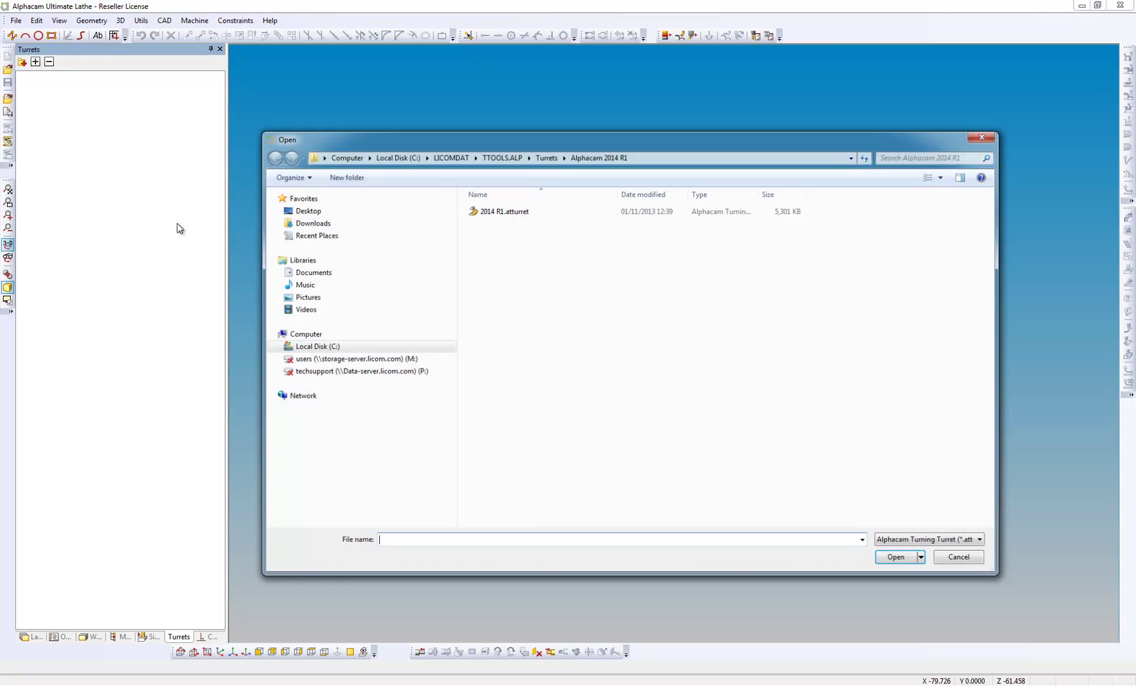
{"action": "left_click", "coordinate": [481, 211]}
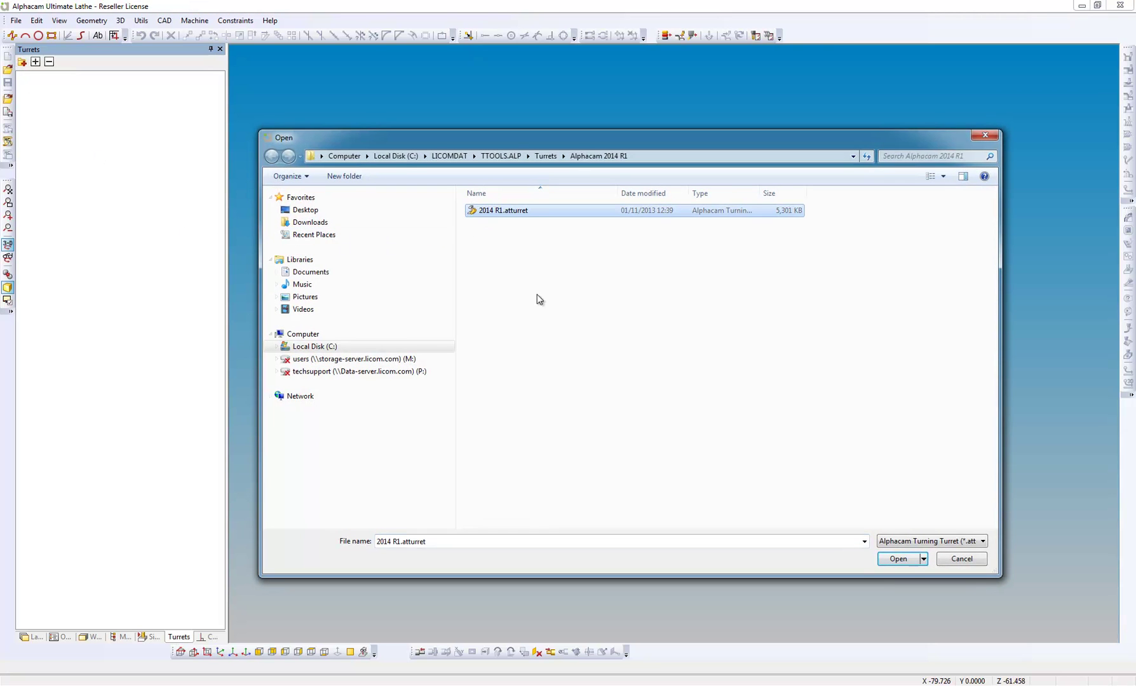
{"action": "left_click", "coordinate": [885, 561]}
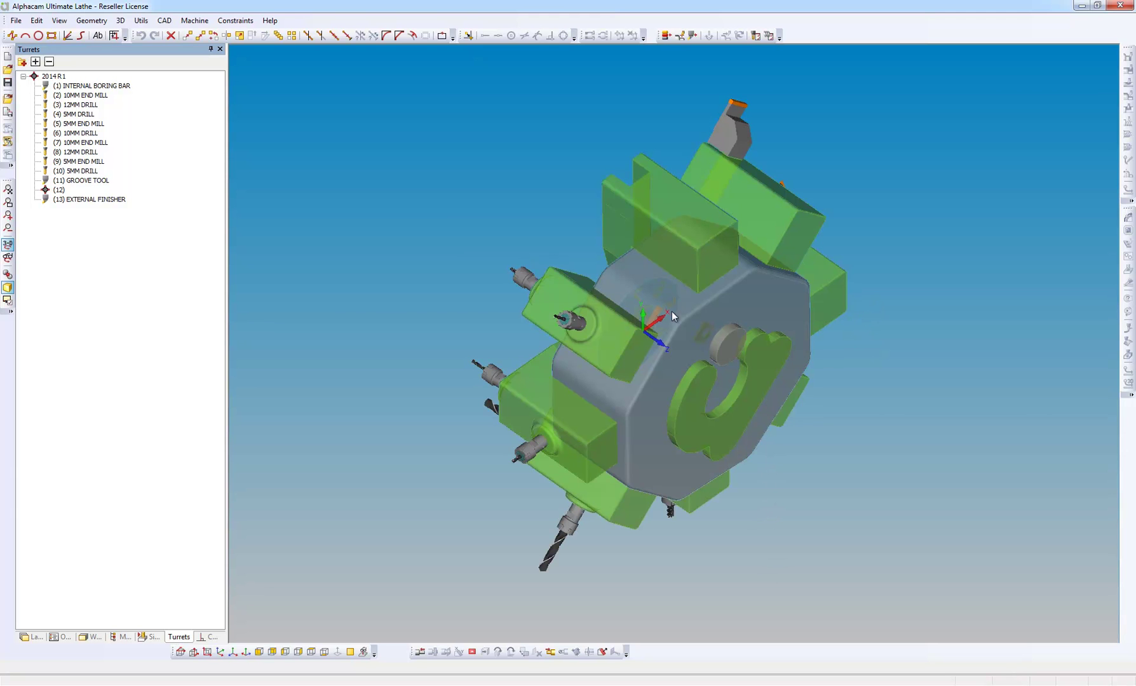
{"action": "left_click_drag", "start_coordinate": [600, 364], "coordinate": [895, 388]}
{"action": "scroll", "coordinate": [745, 273], "scroll_direction": "up", "scroll_amount": 5}
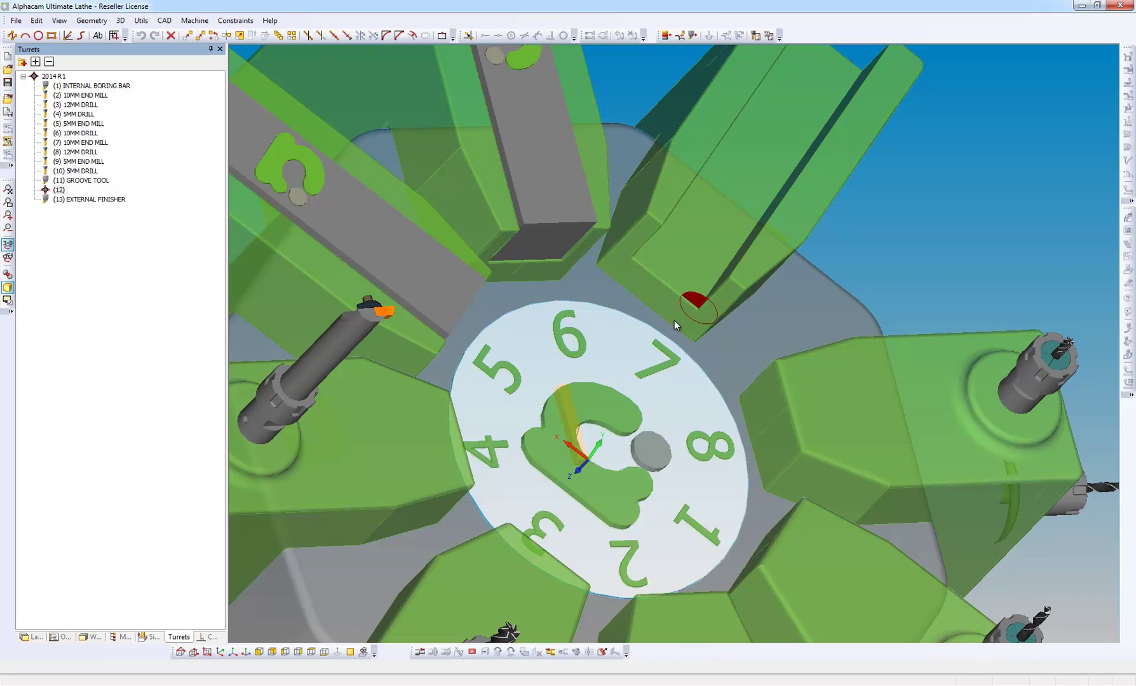
Step: Load the External Rougher from Turret Tools into station 12, then orbit to inspect the turret
{"action": "right_click", "coordinate": [66, 191]}
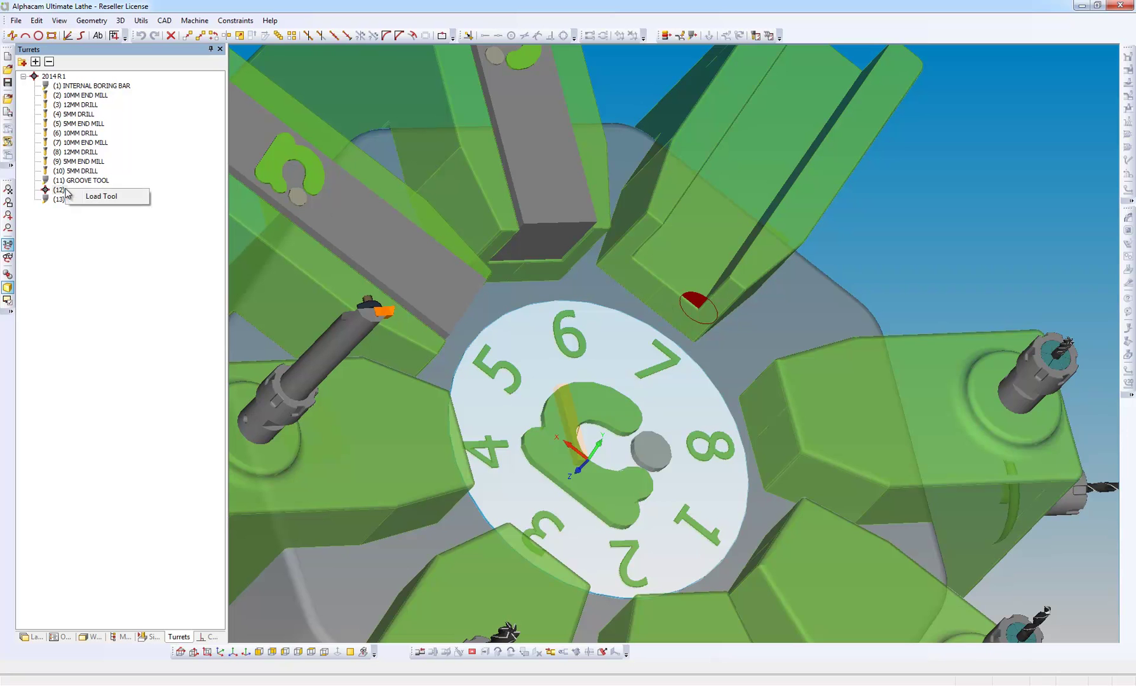
{"action": "left_click", "coordinate": [120, 201]}
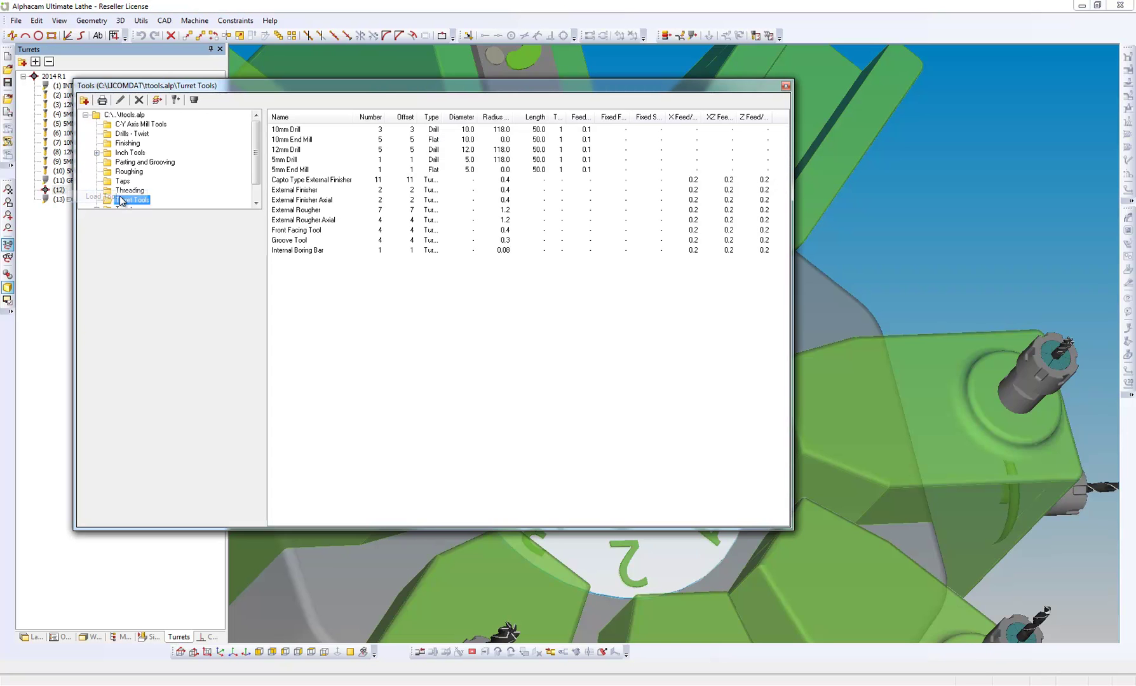
{"action": "left_click", "coordinate": [301, 211]}
{"action": "left_click", "coordinate": [176, 100]}
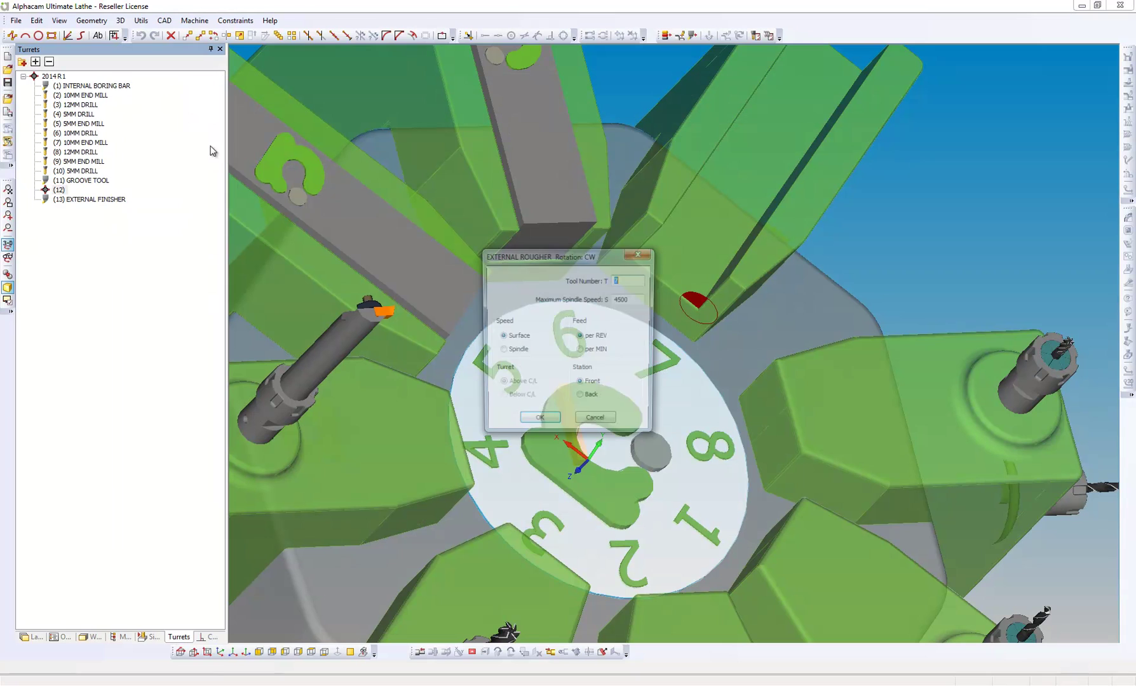
{"action": "left_click", "coordinate": [537, 424]}
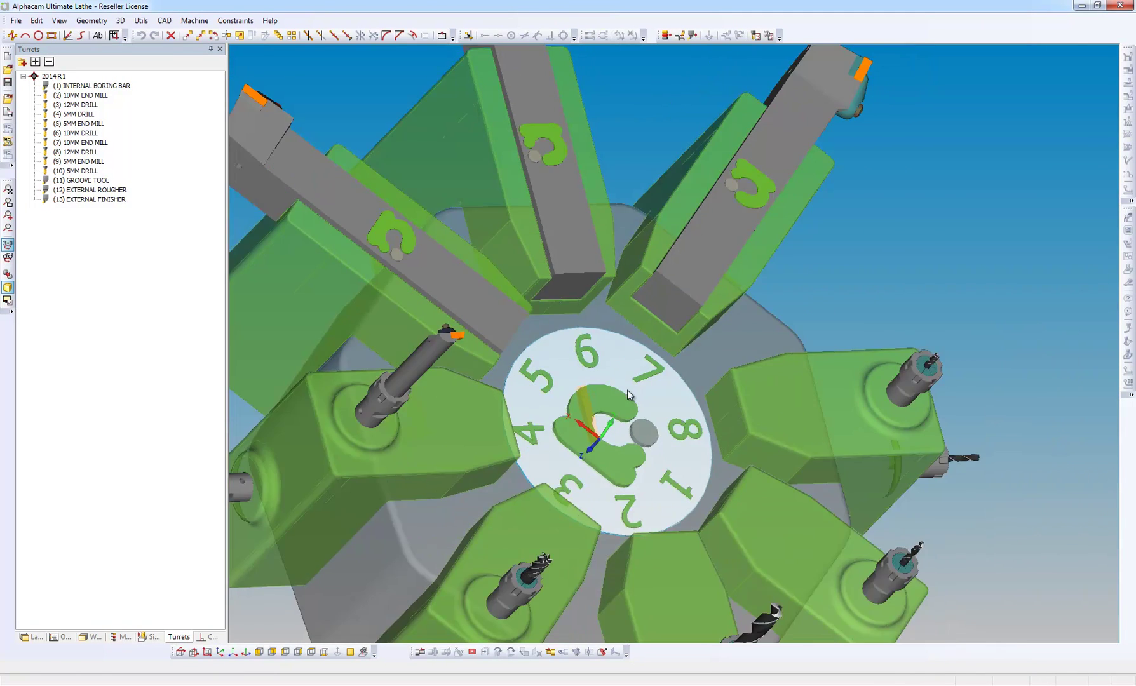
{"action": "left_click_drag", "start_coordinate": [628, 394], "coordinate": [722, 295]}
{"action": "left_click_drag", "start_coordinate": [315, 634], "coordinate": [309, 390]}
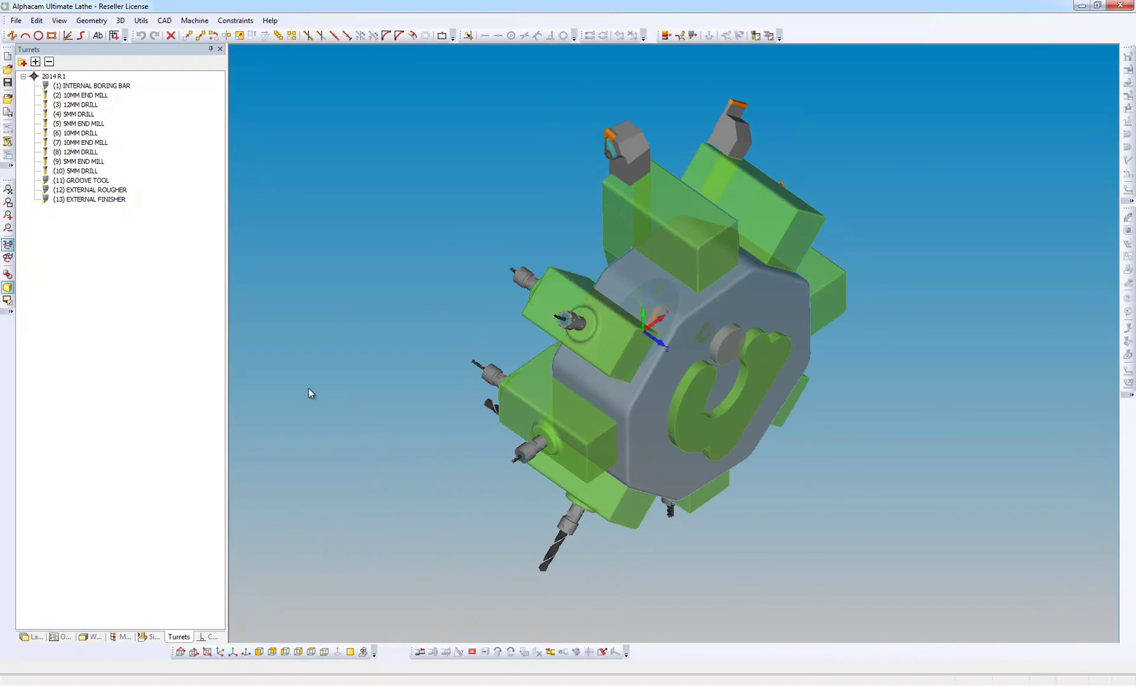
Step: Set the 2014 R1 turret home position to X 600, Y 0, Z 400
{"action": "right_click", "coordinate": [60, 77]}
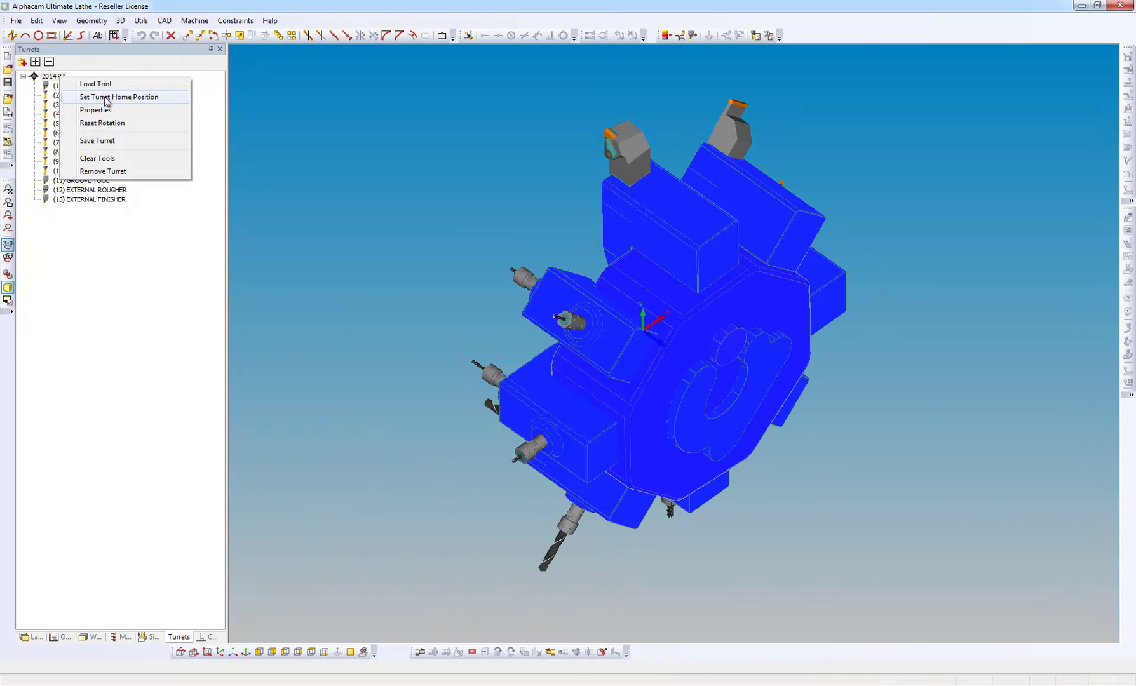
{"action": "left_click", "coordinate": [106, 98]}
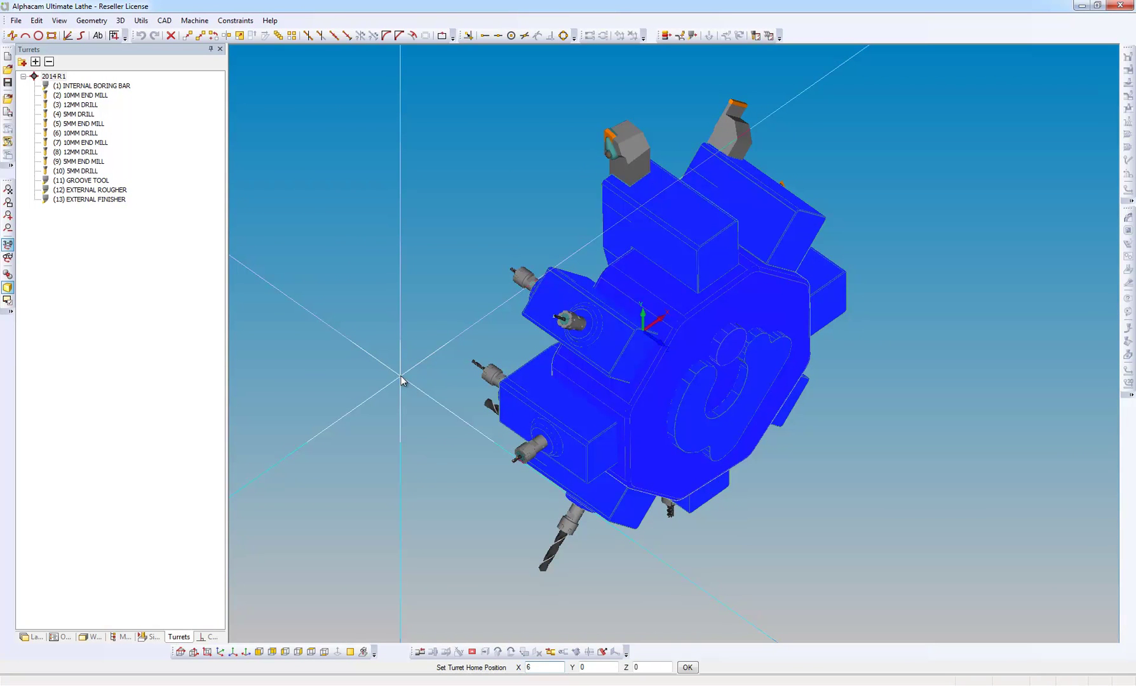
{"action": "key", "text": "Tab"}
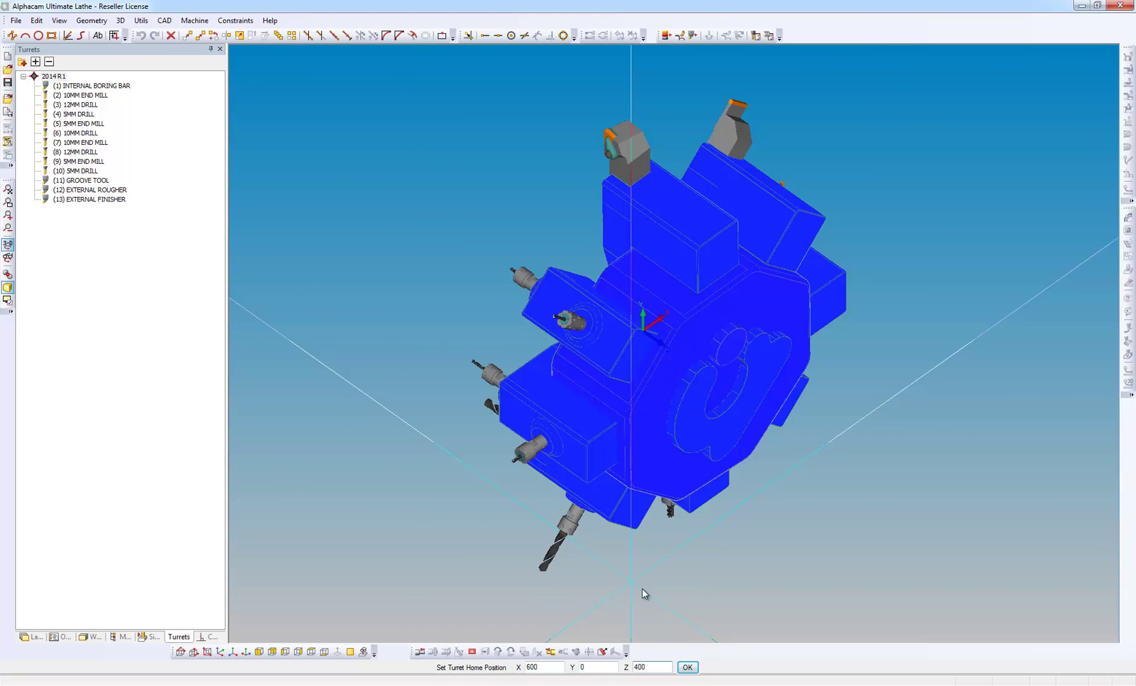
{"action": "left_click", "coordinate": [688, 665]}
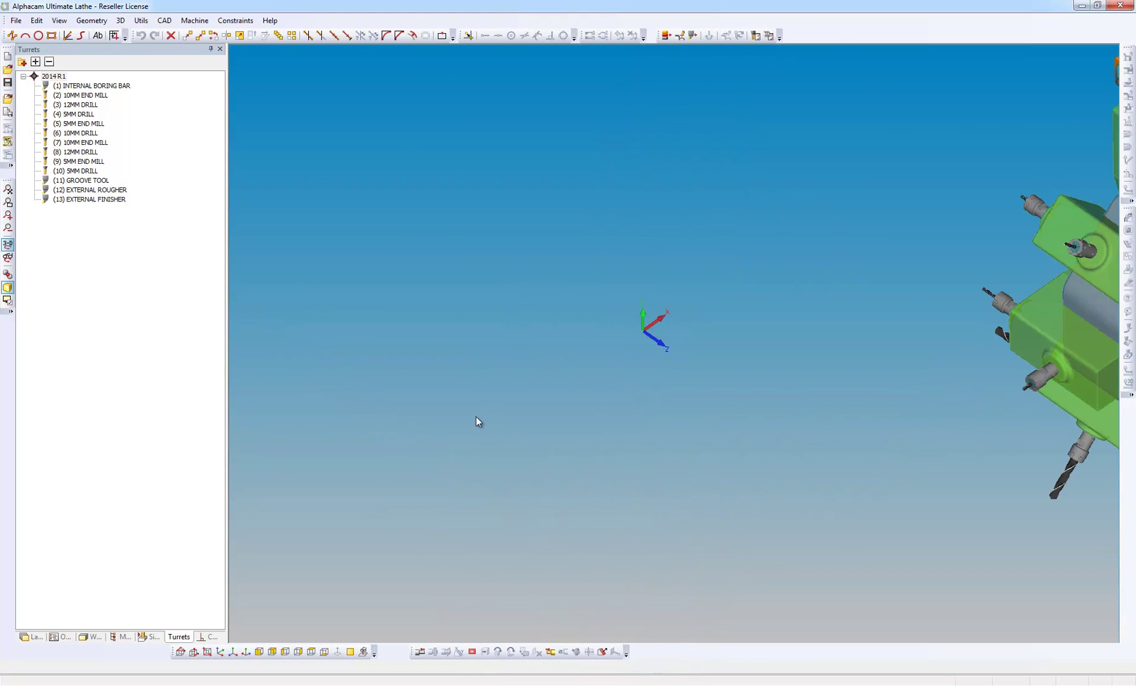
Step: Set the tool change position to X 200, Z 100
{"action": "left_click", "coordinate": [194, 23]}
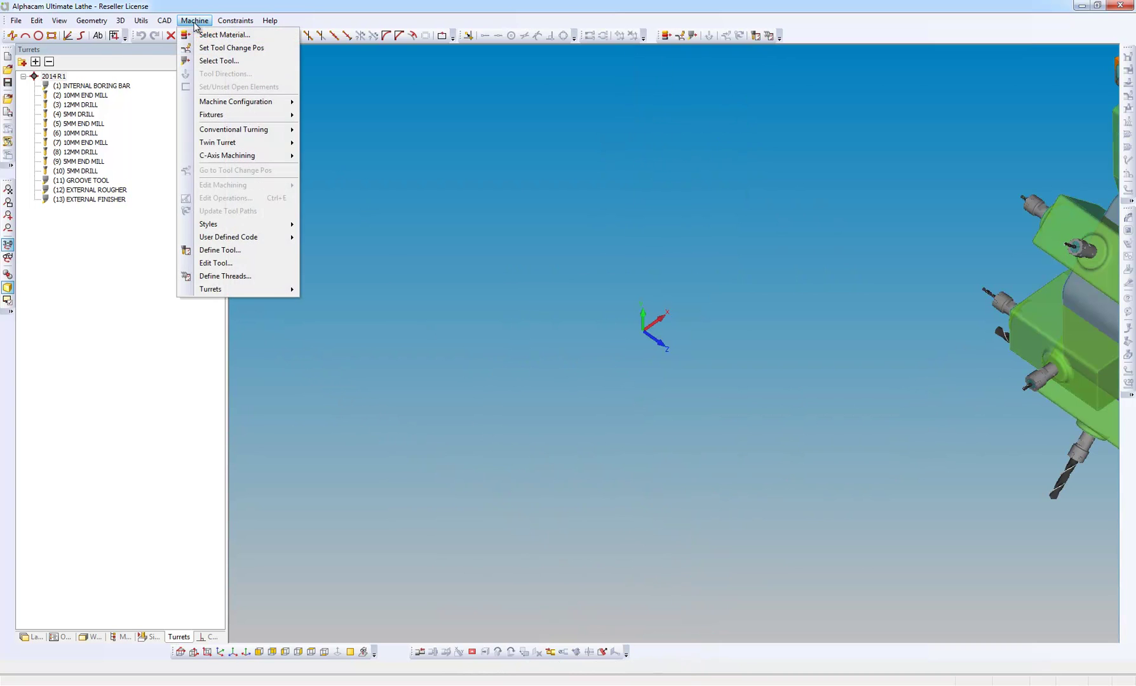
{"action": "left_click", "coordinate": [219, 48]}
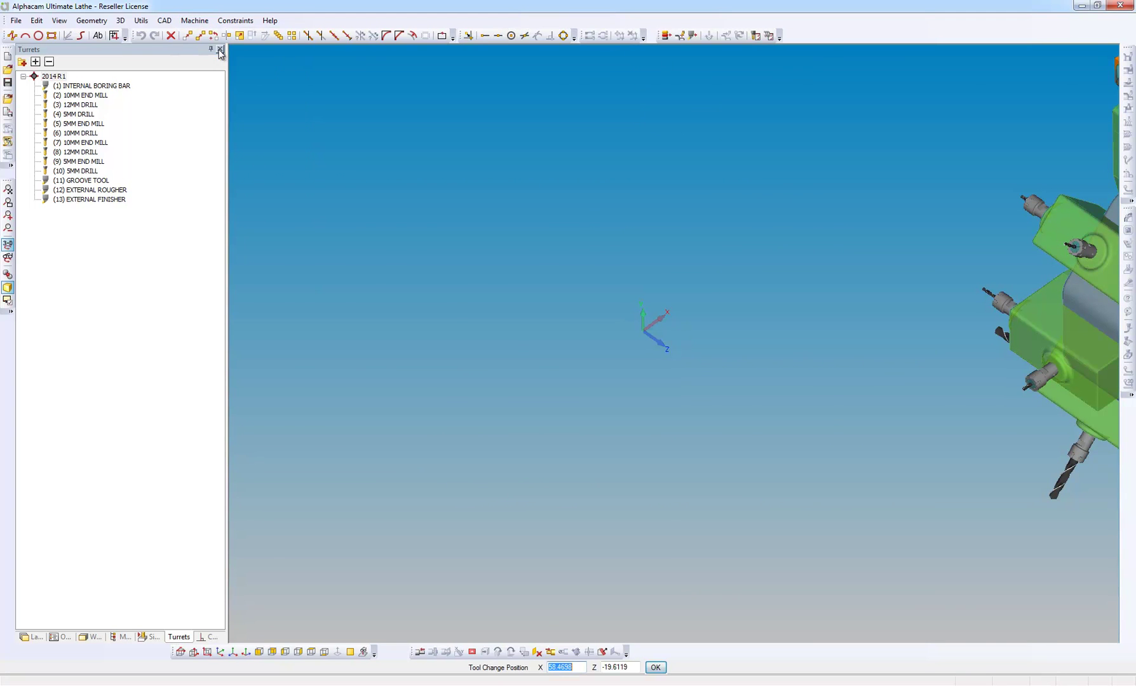
{"action": "type", "text": "200"}
{"action": "key", "text": "Tab"}
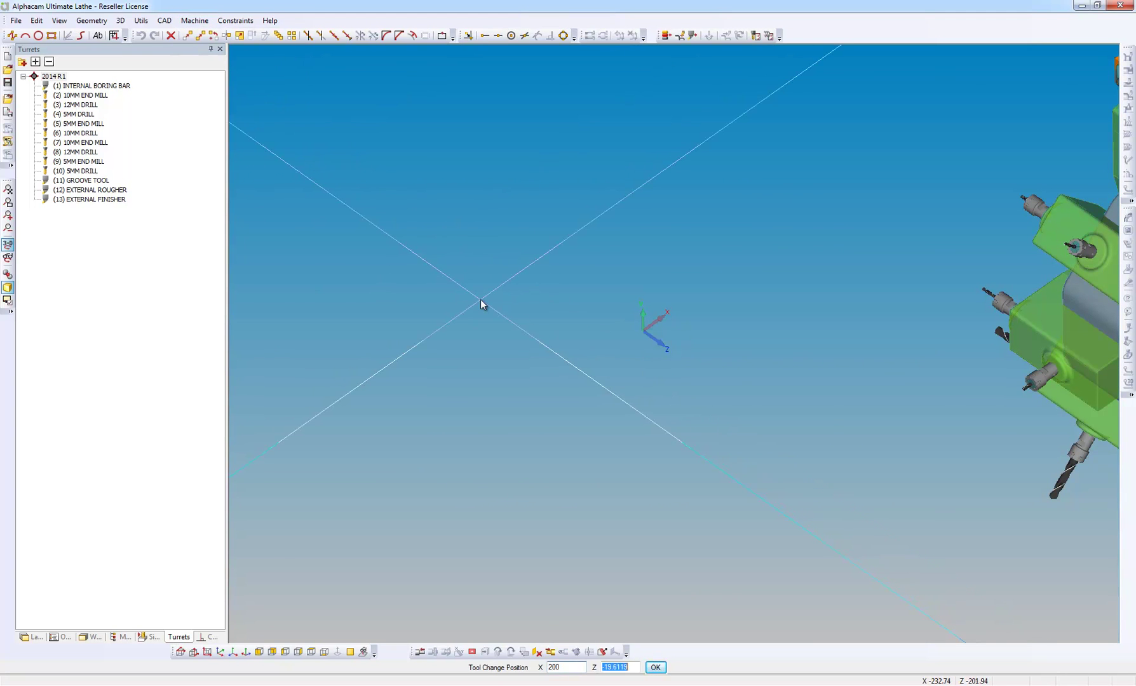
{"action": "type", "text": "100"}
{"action": "left_click", "coordinate": [656, 667]}
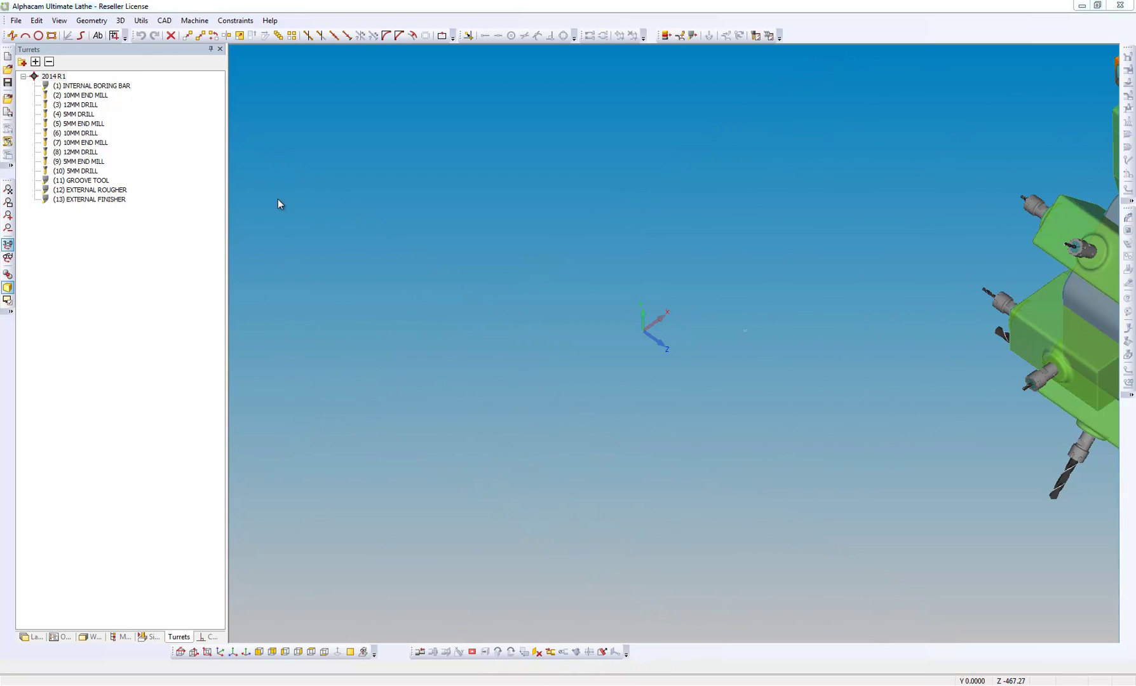
Step: Import Lathe Part.X_B as a Parasolid, zoom in and refresh the view
{"action": "left_click", "coordinate": [15, 21]}
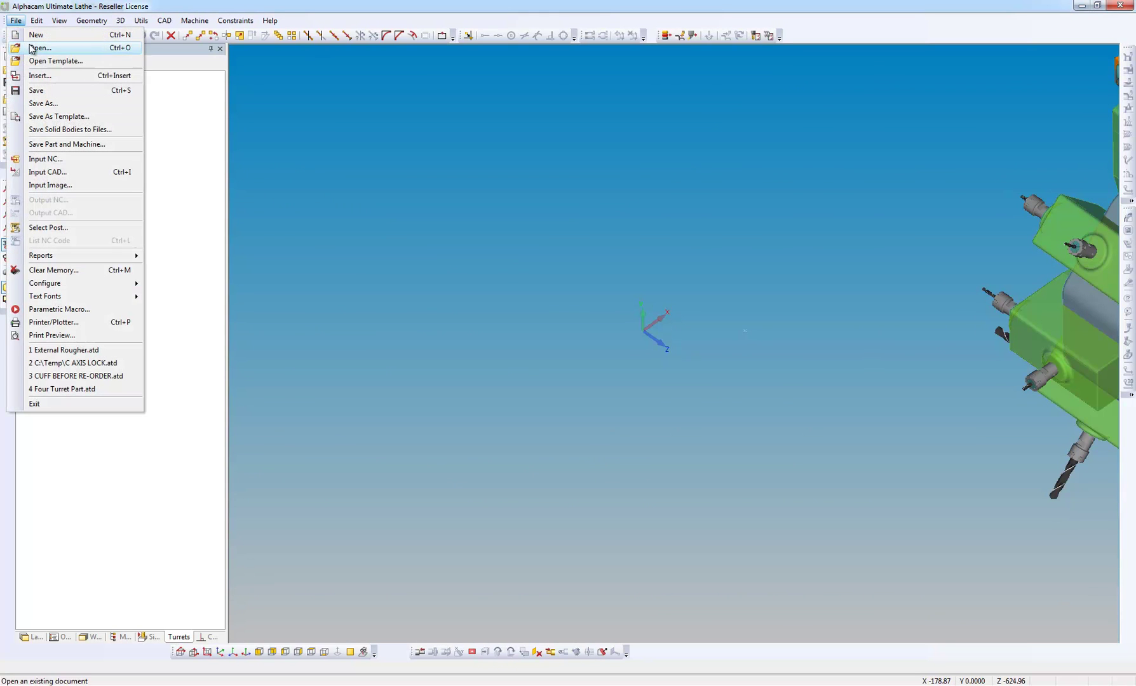
{"action": "left_click", "coordinate": [73, 178]}
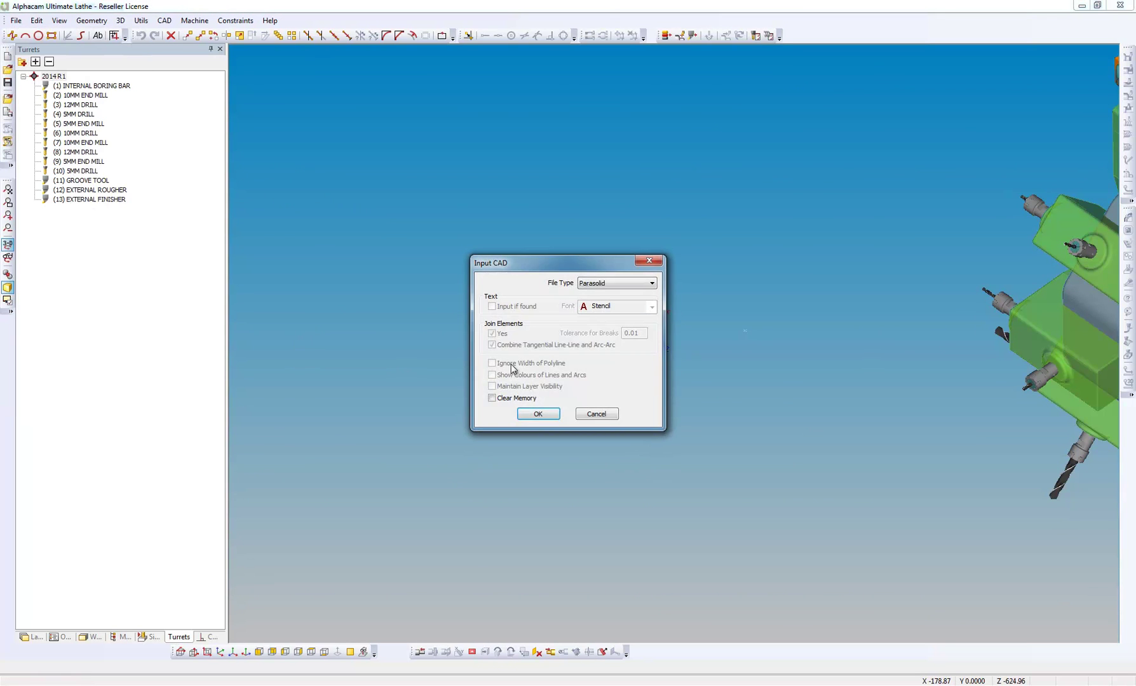
{"action": "left_click", "coordinate": [535, 414]}
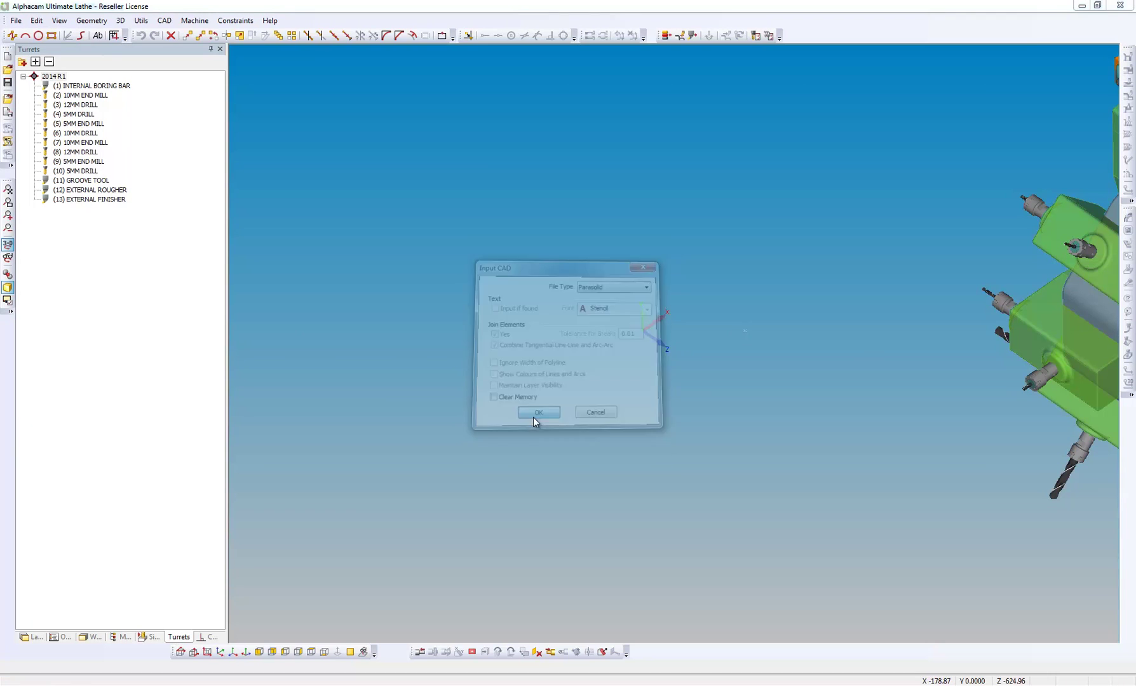
{"action": "left_click", "coordinate": [500, 214]}
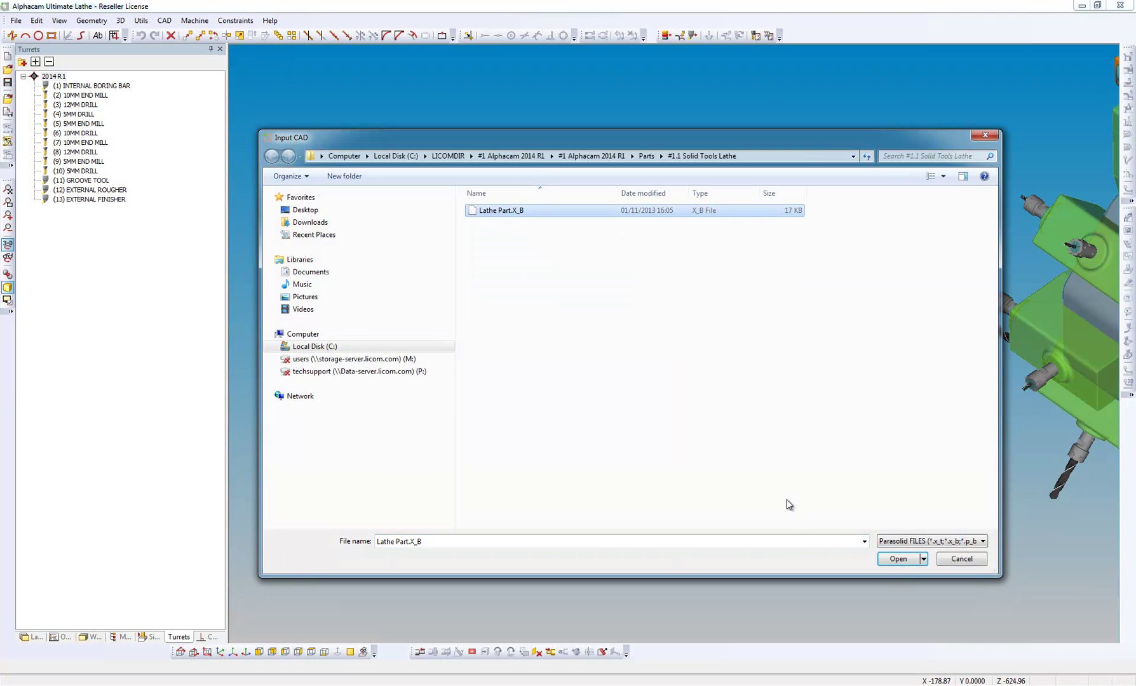
{"action": "left_click", "coordinate": [892, 558]}
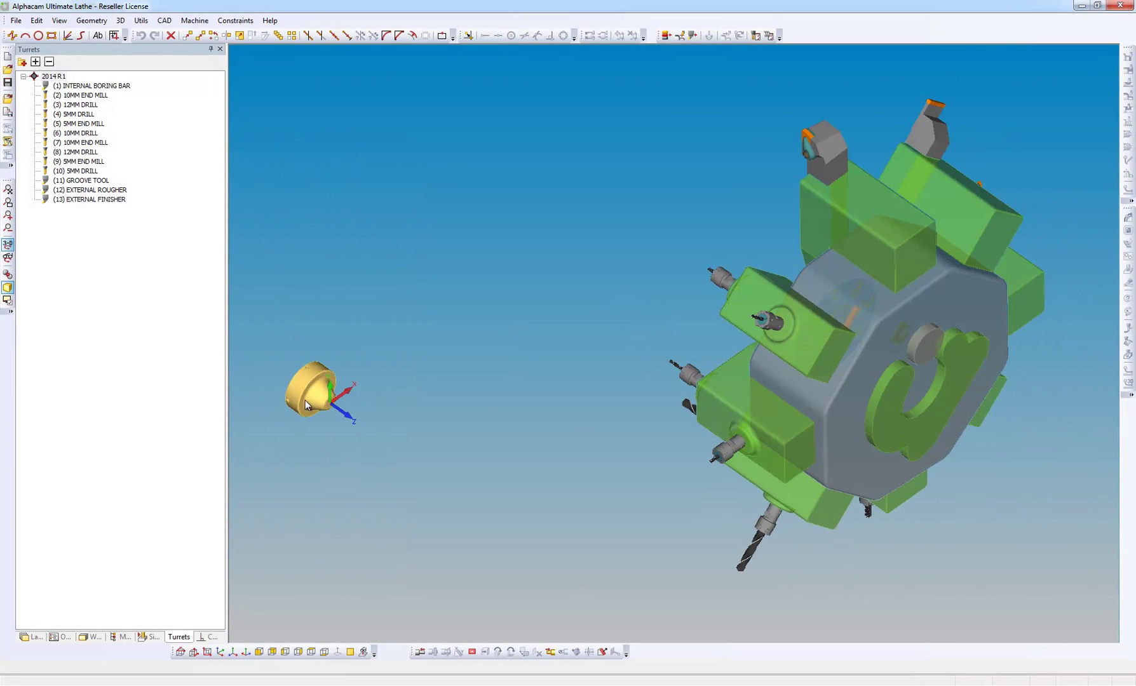
{"action": "scroll", "coordinate": [285, 403], "scroll_direction": "up", "scroll_amount": 8}
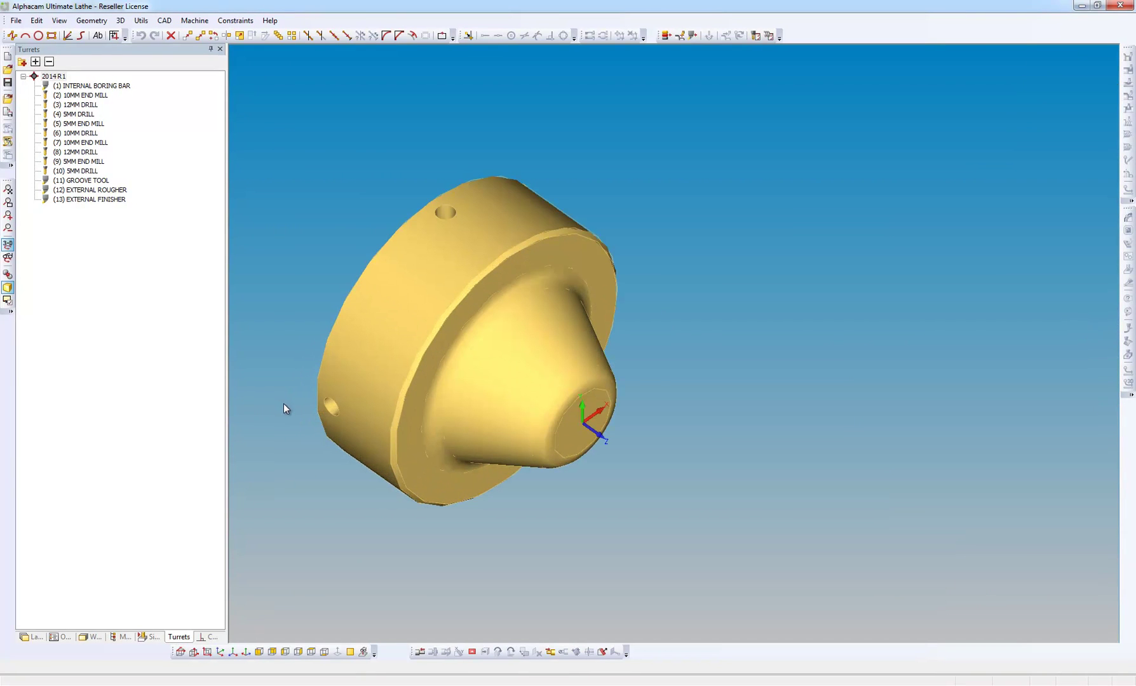
{"action": "right_click", "coordinate": [354, 374]}
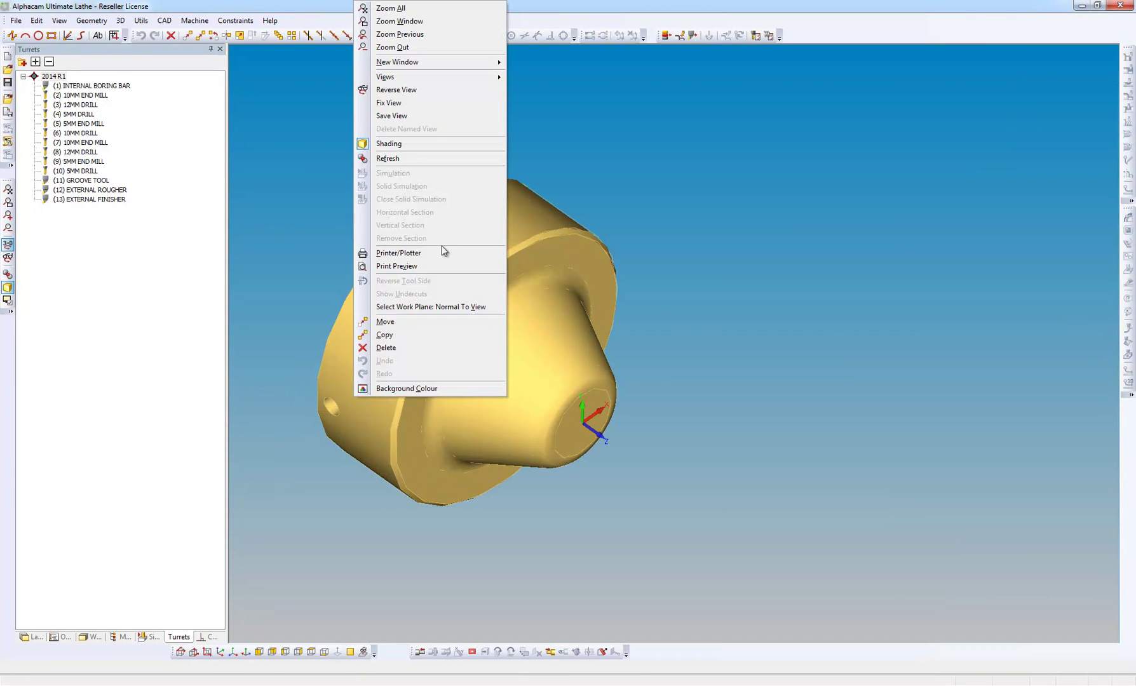
{"action": "left_click", "coordinate": [458, 161]}
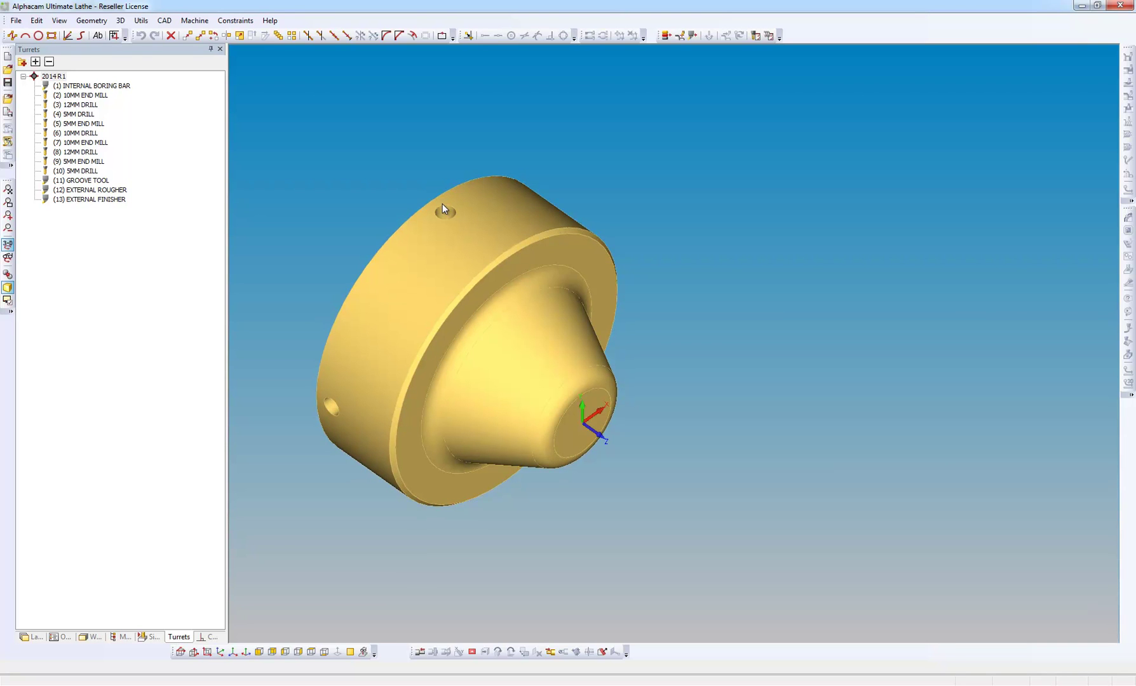
Step: Extract the solid's spun outline at 0.01 chord tolerance and view it flat down the normal
{"action": "left_click", "coordinate": [121, 20]}
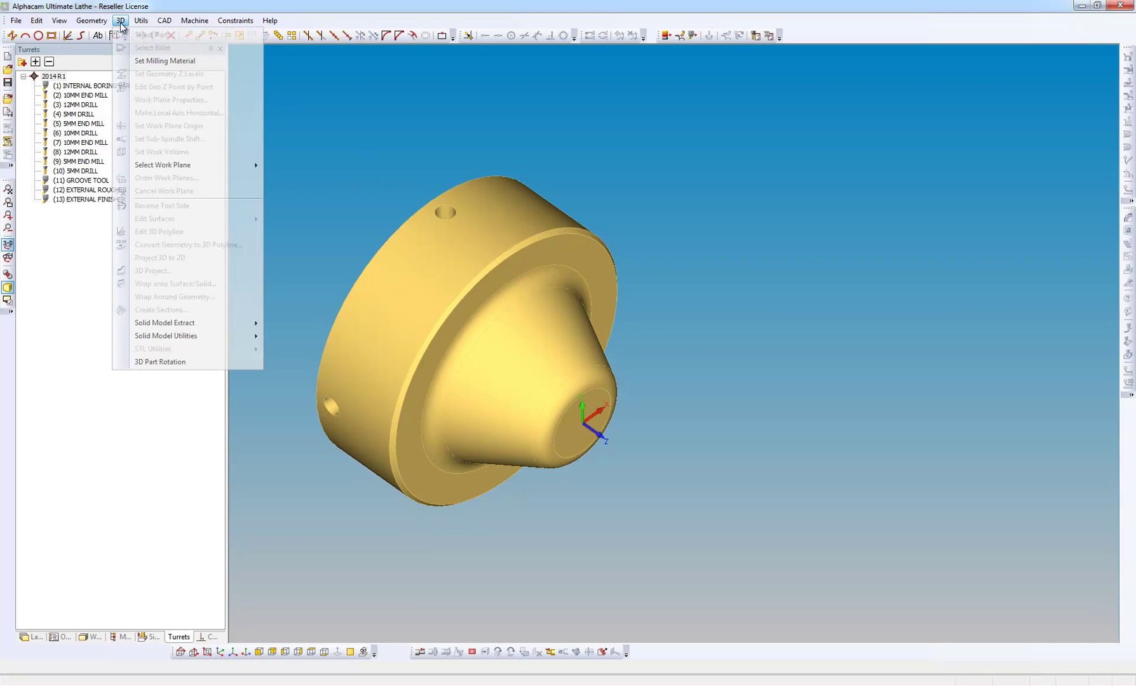
{"action": "mouse_move", "coordinate": [202, 324]}
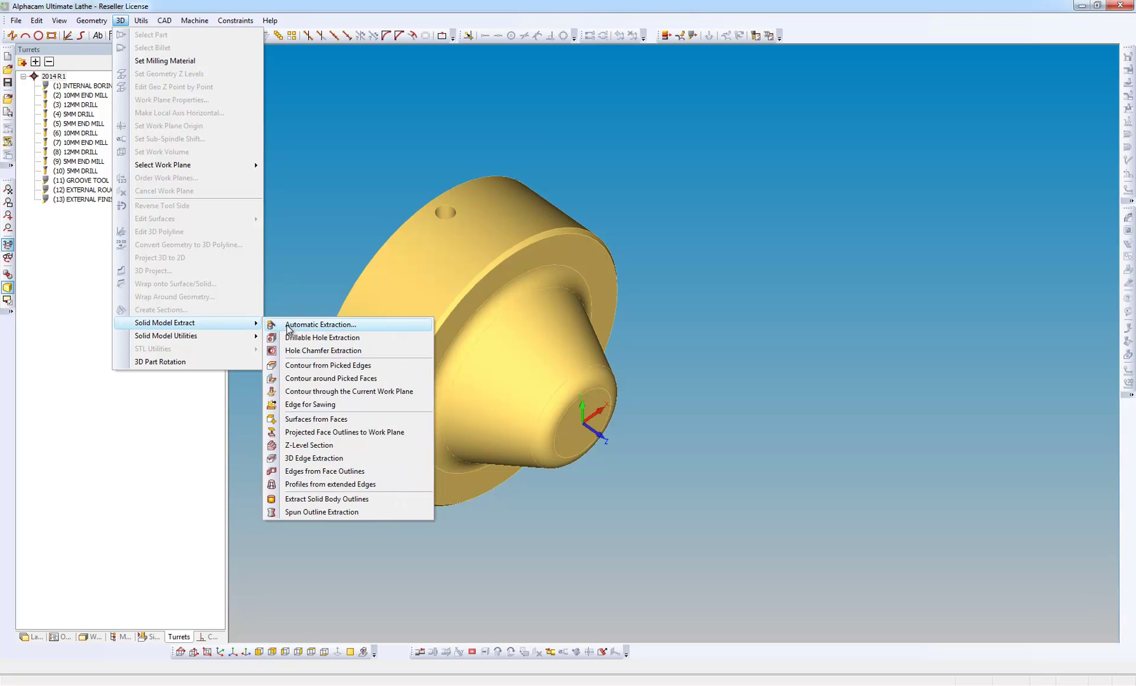
{"action": "left_click", "coordinate": [362, 512]}
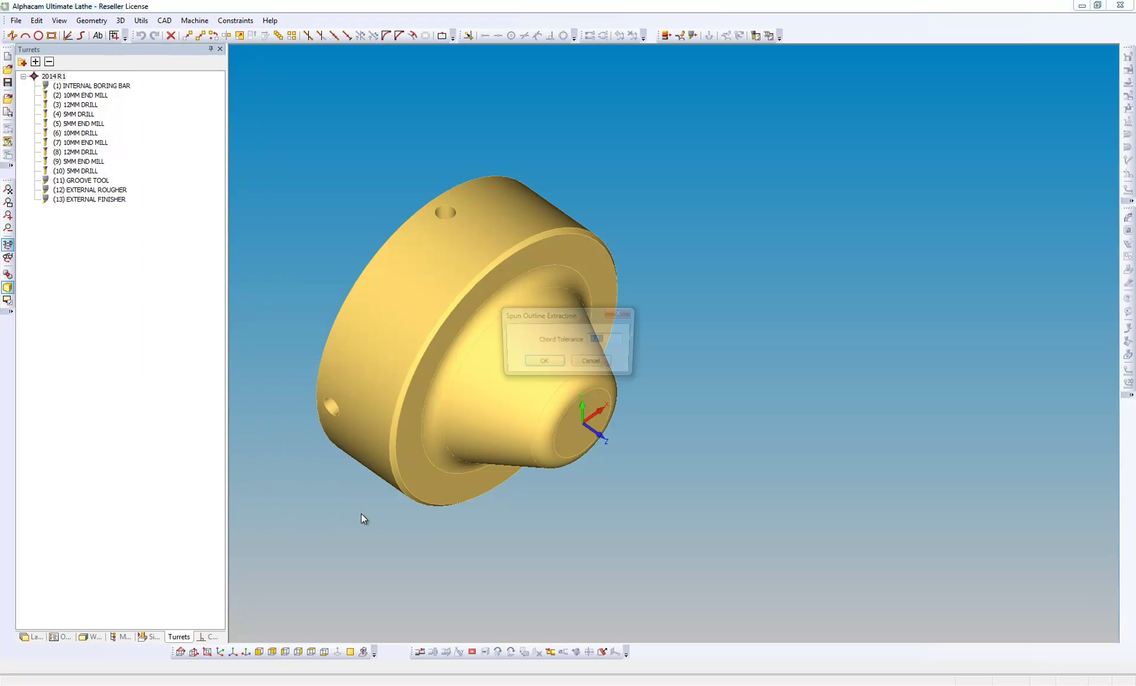
{"action": "left_click", "coordinate": [552, 365]}
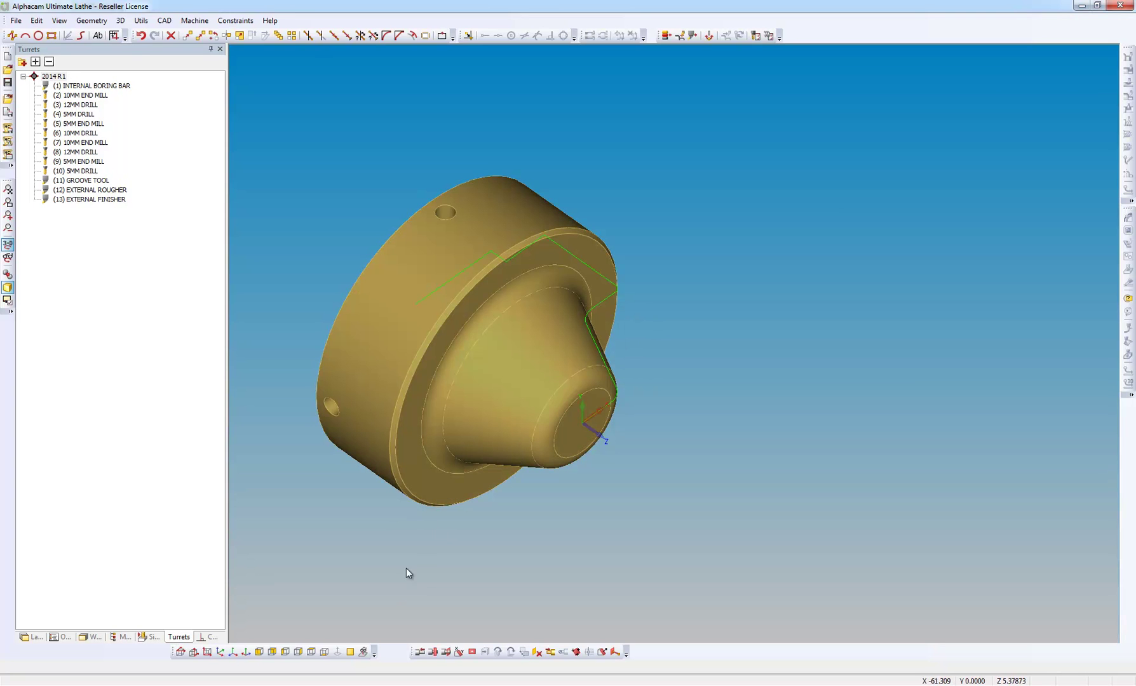
{"action": "left_click", "coordinate": [361, 652]}
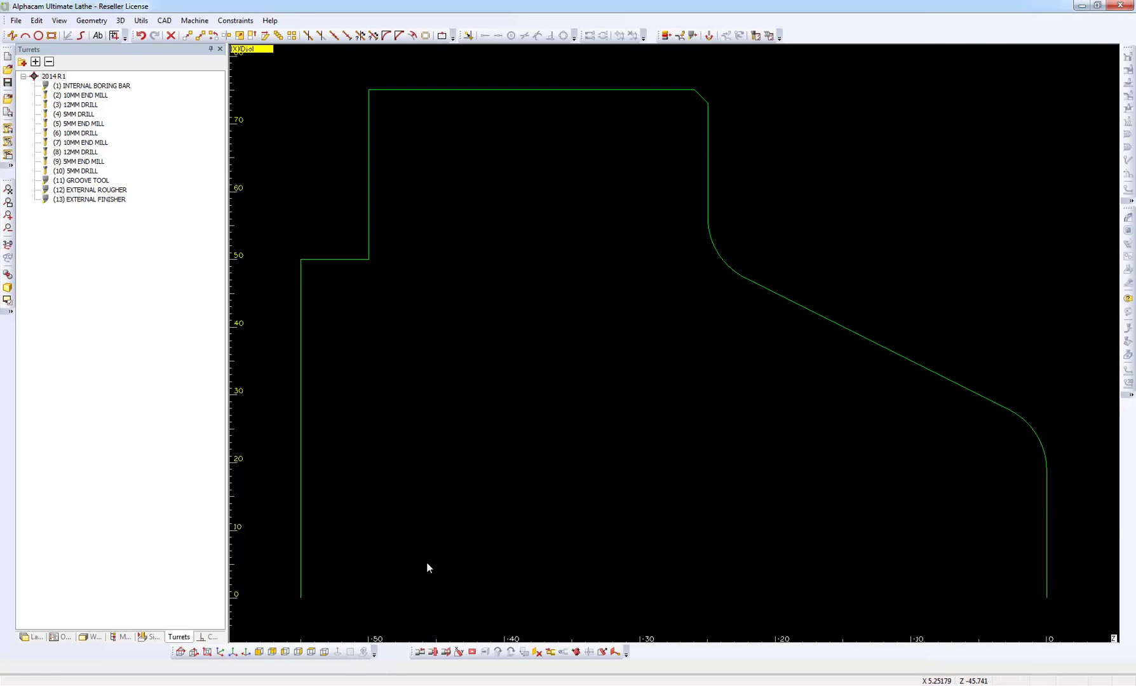
{"action": "scroll", "coordinate": [422, 557], "scroll_direction": "down", "scroll_amount": 1}
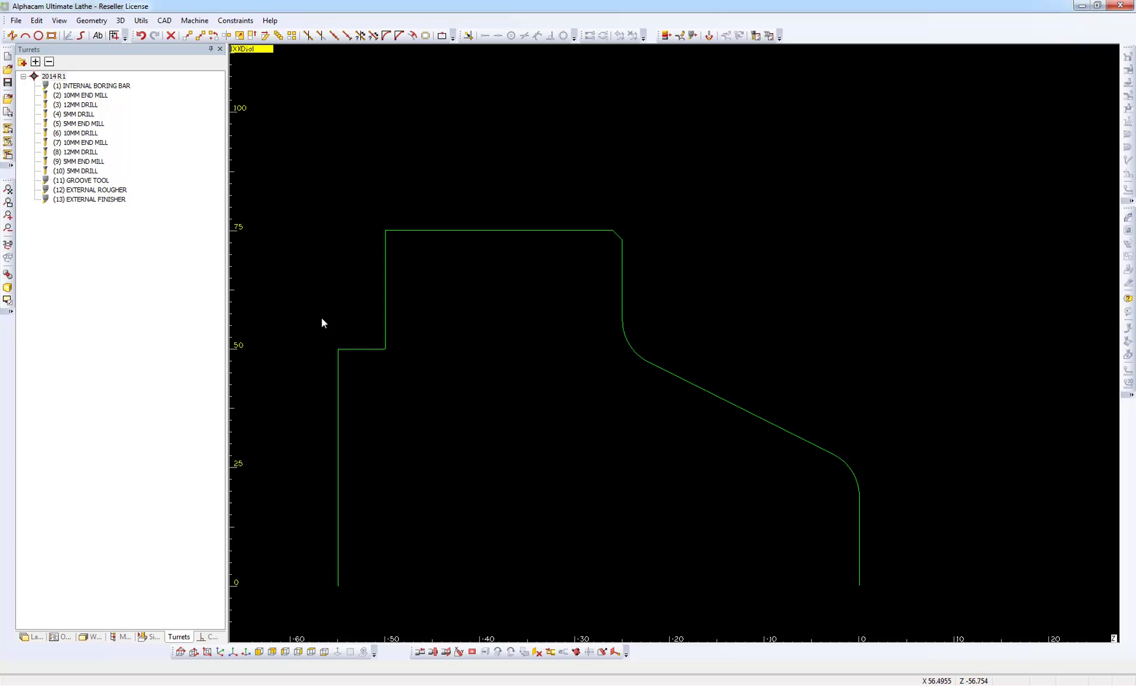
Step: Draw a line from X0 Z1 up to X 80, matching the profile end-point
{"action": "left_click", "coordinate": [12, 36]}
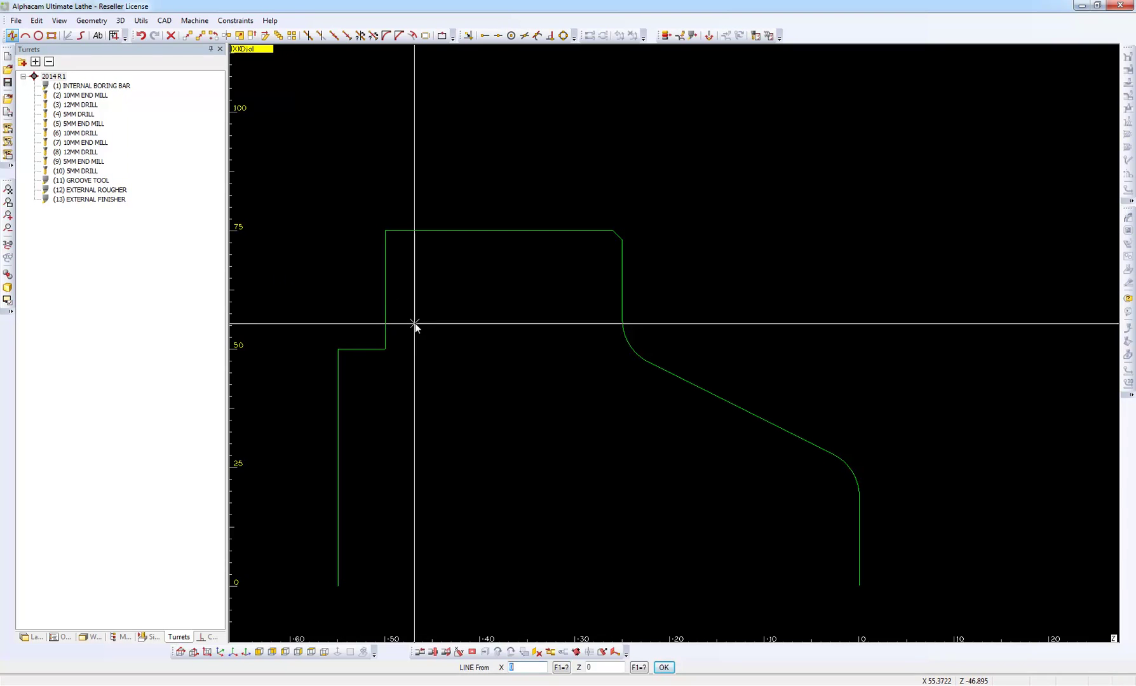
{"action": "key", "text": "Tab"}
{"action": "type", "text": "1"}
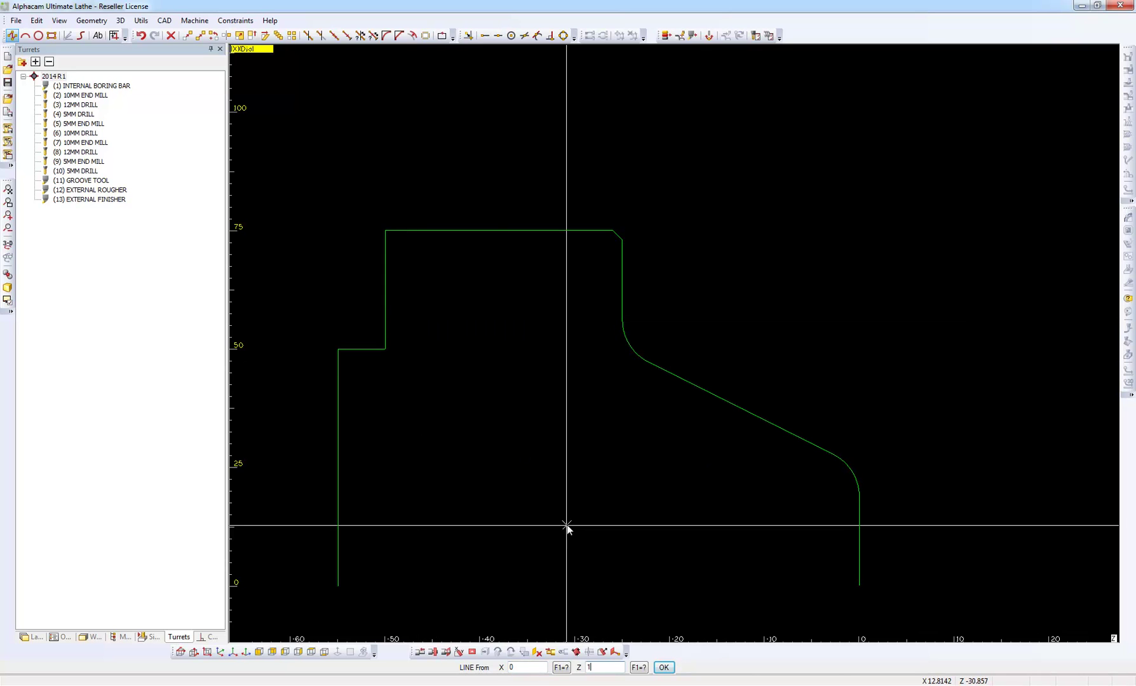
{"action": "left_click", "coordinate": [663, 667]}
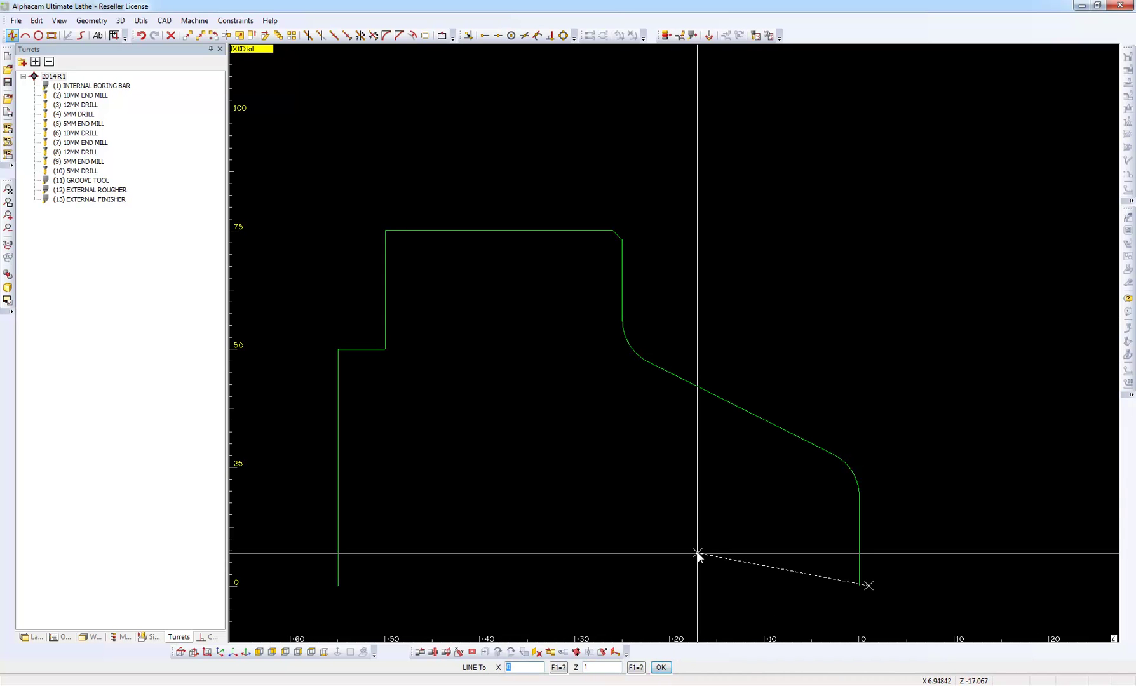
{"action": "left_click", "coordinate": [147, 23]}
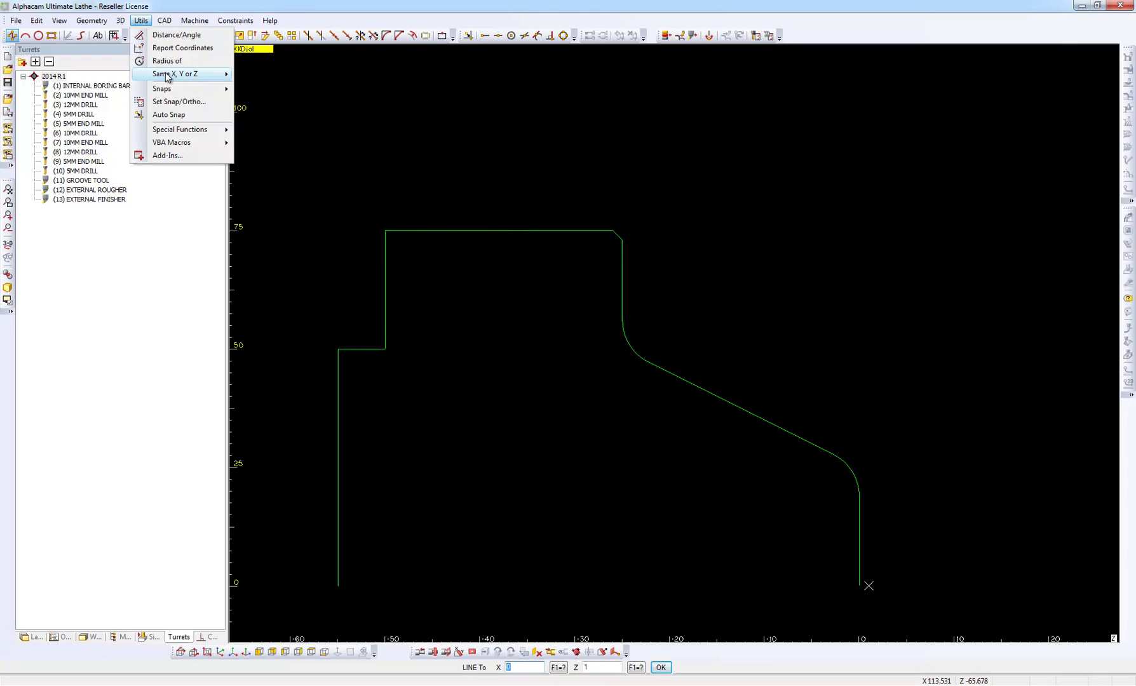
{"action": "mouse_move", "coordinate": [216, 74]}
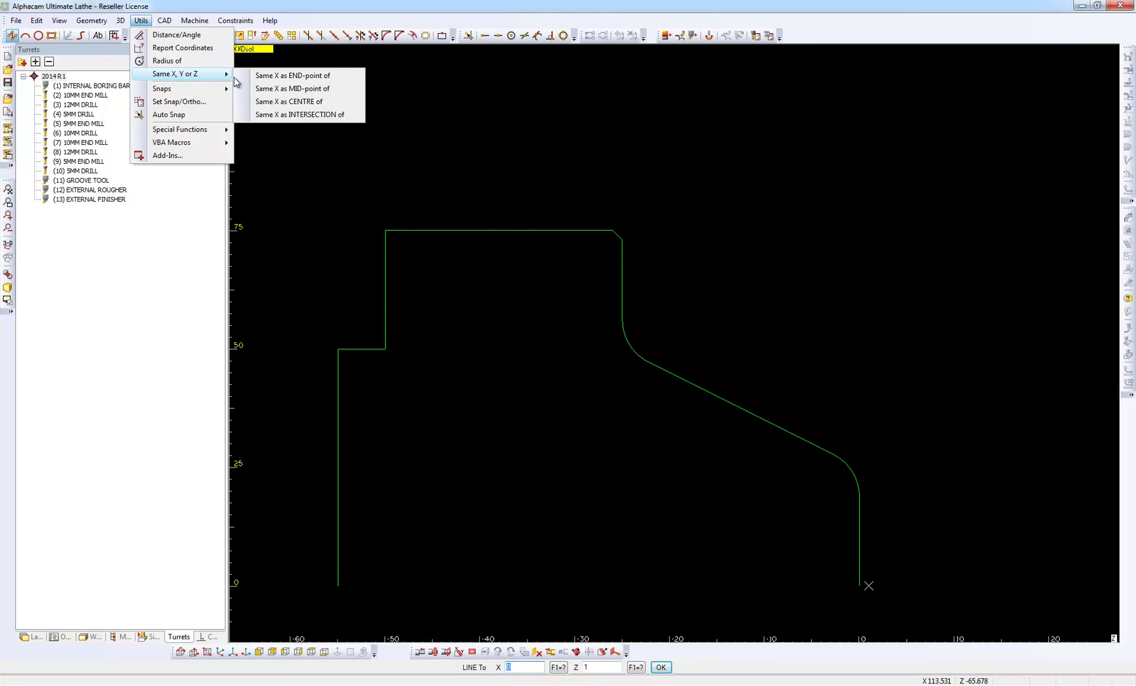
{"action": "left_click", "coordinate": [335, 76]}
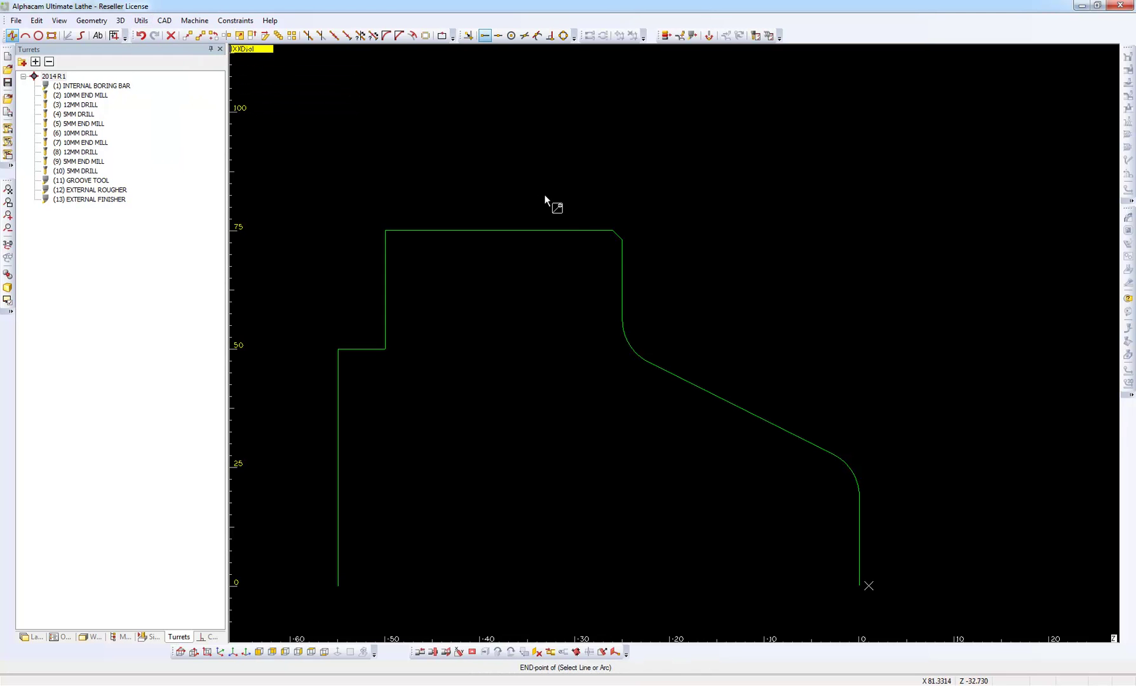
{"action": "left_click", "coordinate": [576, 230]}
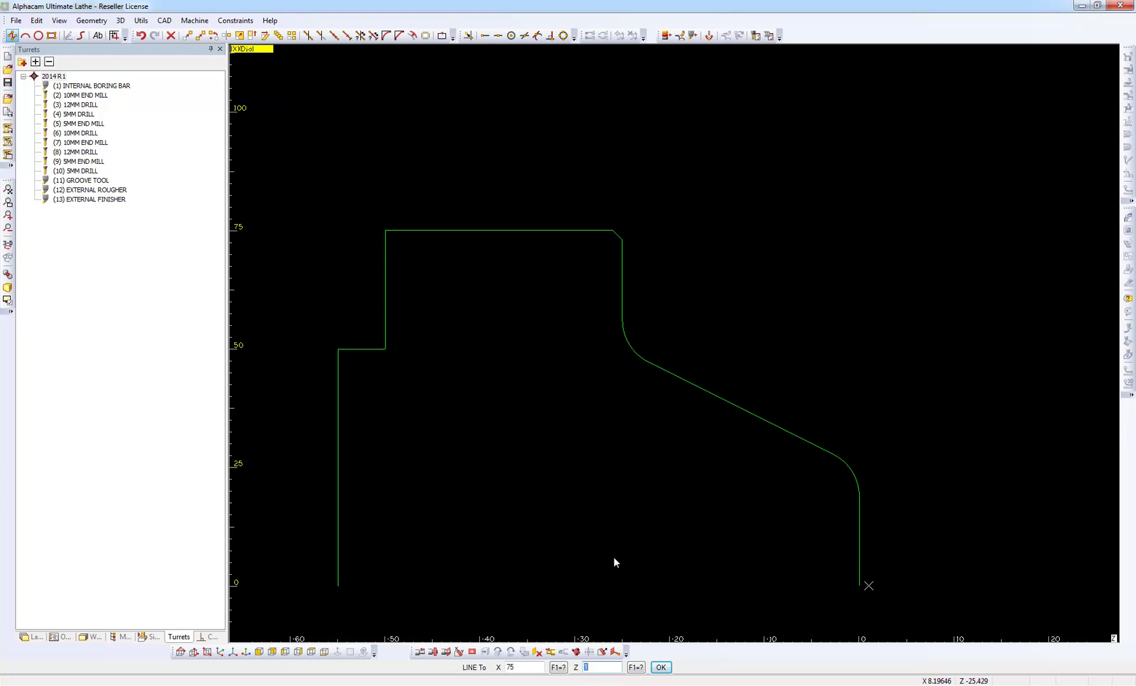
{"action": "left_click", "coordinate": [557, 667]}
{"action": "left_click", "coordinate": [660, 667]}
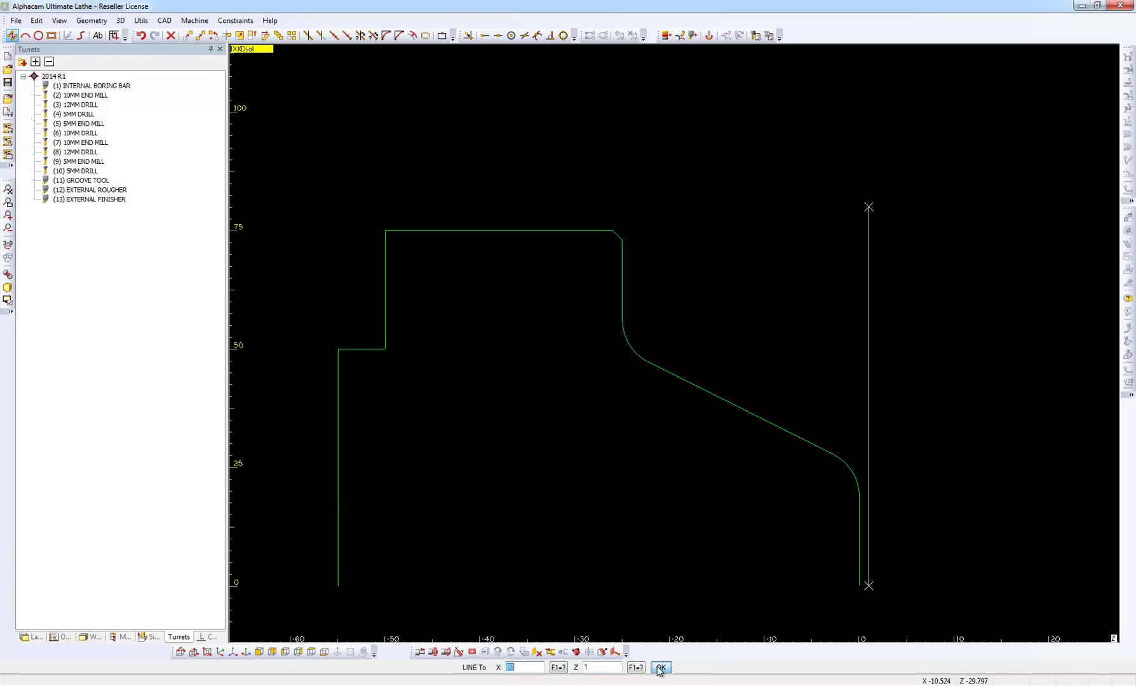
Step: Continue the line back to Z -55, matched to the profile's left end-point
{"action": "left_click", "coordinate": [604, 667]}
{"action": "left_click", "coordinate": [163, 20]}
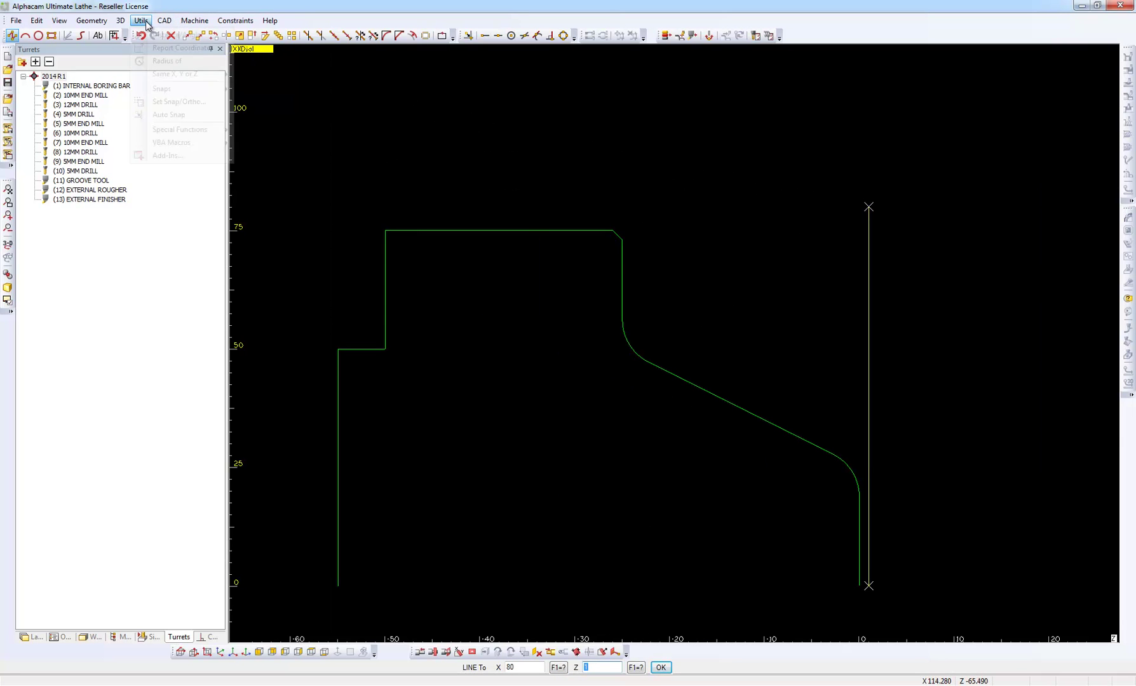
{"action": "mouse_move", "coordinate": [141, 21]}
{"action": "mouse_move", "coordinate": [159, 76]}
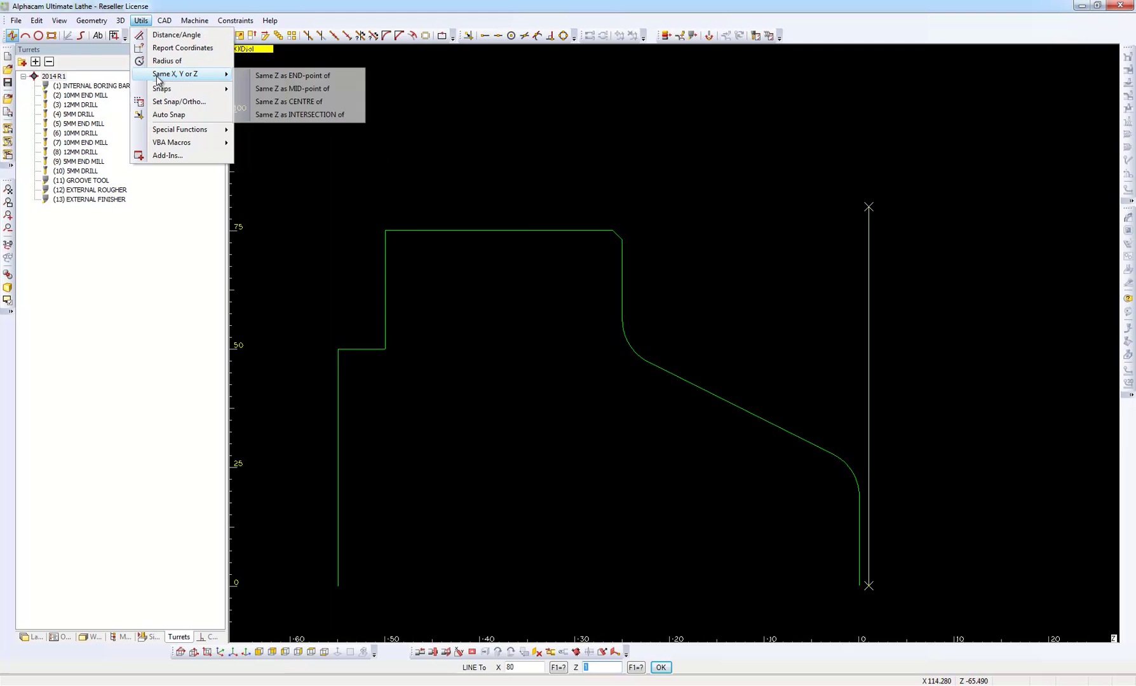
{"action": "left_click", "coordinate": [270, 76]}
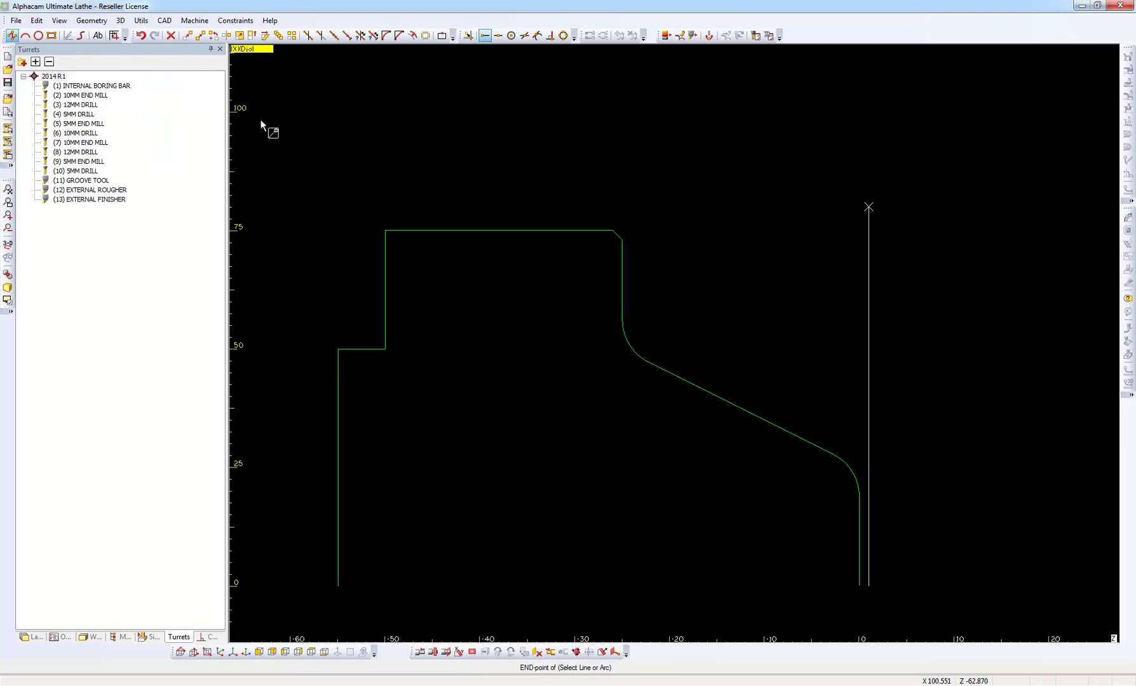
{"action": "left_click", "coordinate": [336, 360]}
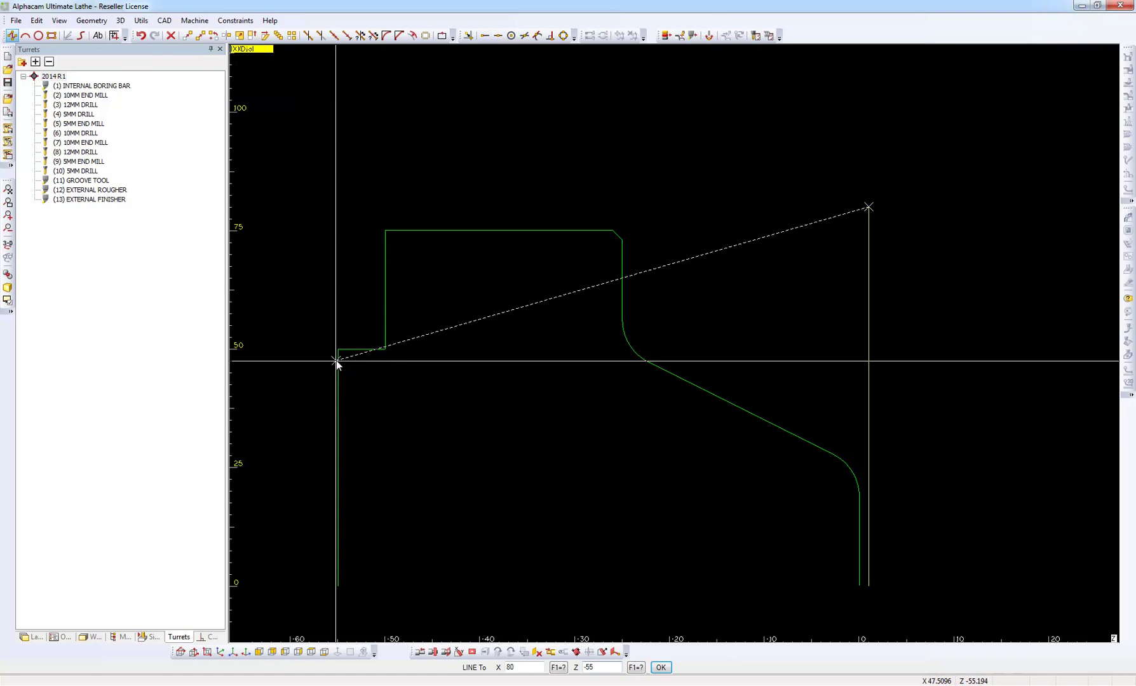
{"action": "left_click", "coordinate": [661, 667]}
{"action": "right_click", "coordinate": [599, 471]}
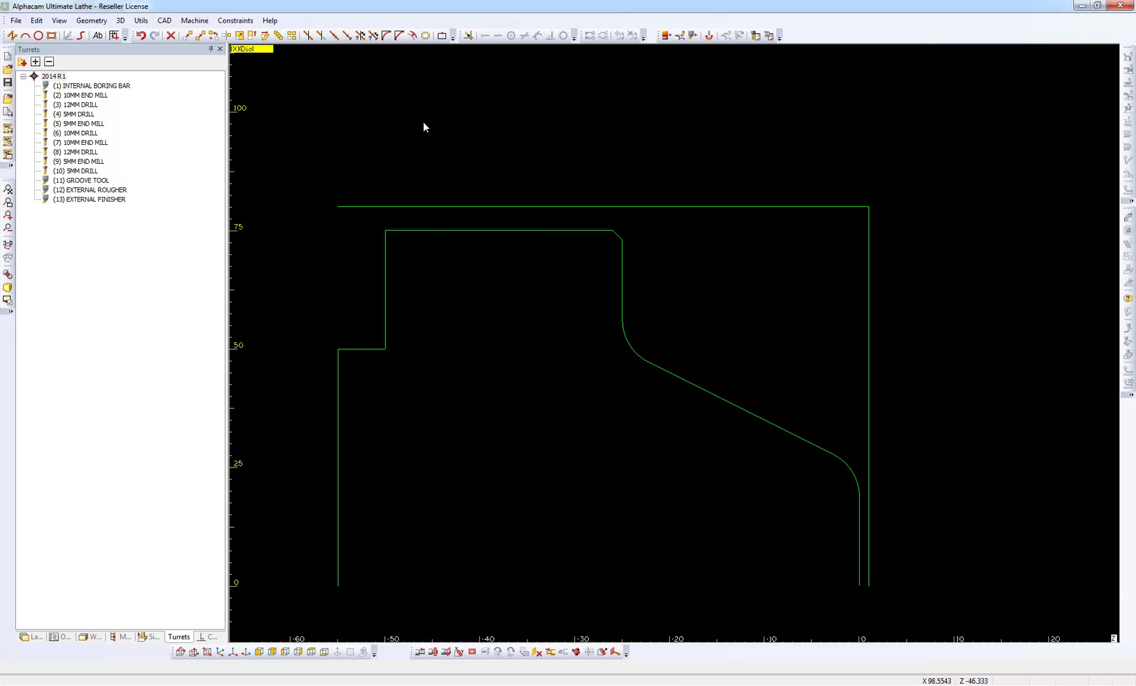
Step: Chamfer the stock's outer corner 10 by 20 and return to the 3-D view
{"action": "left_click", "coordinate": [398, 35]}
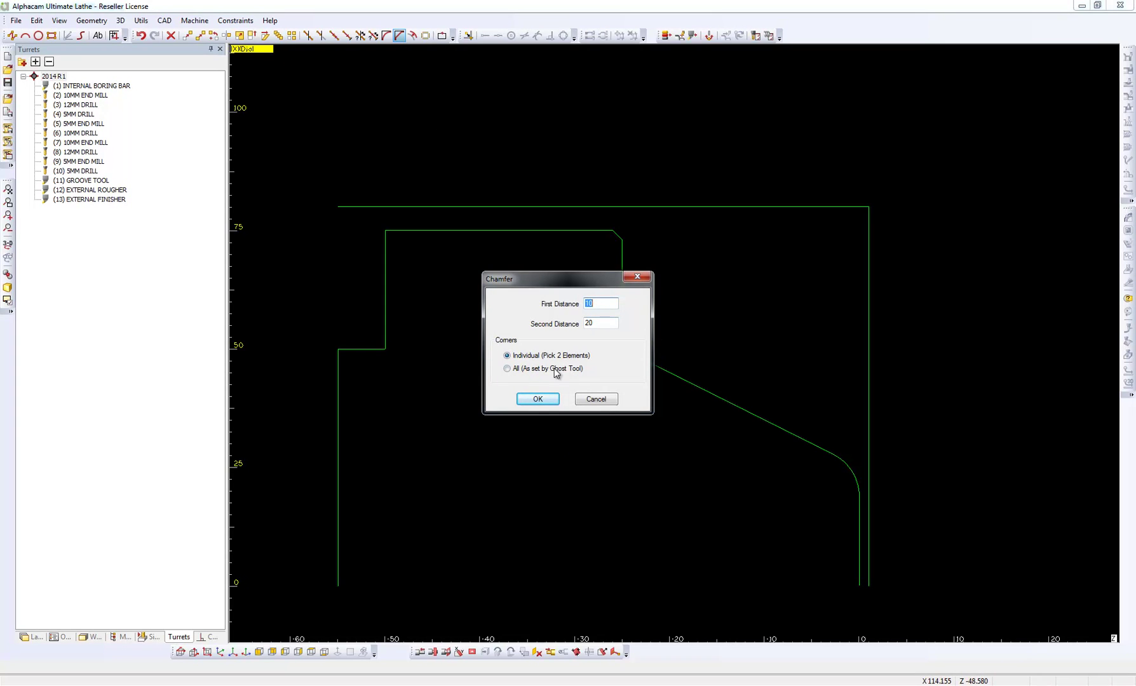
{"action": "left_click", "coordinate": [537, 399]}
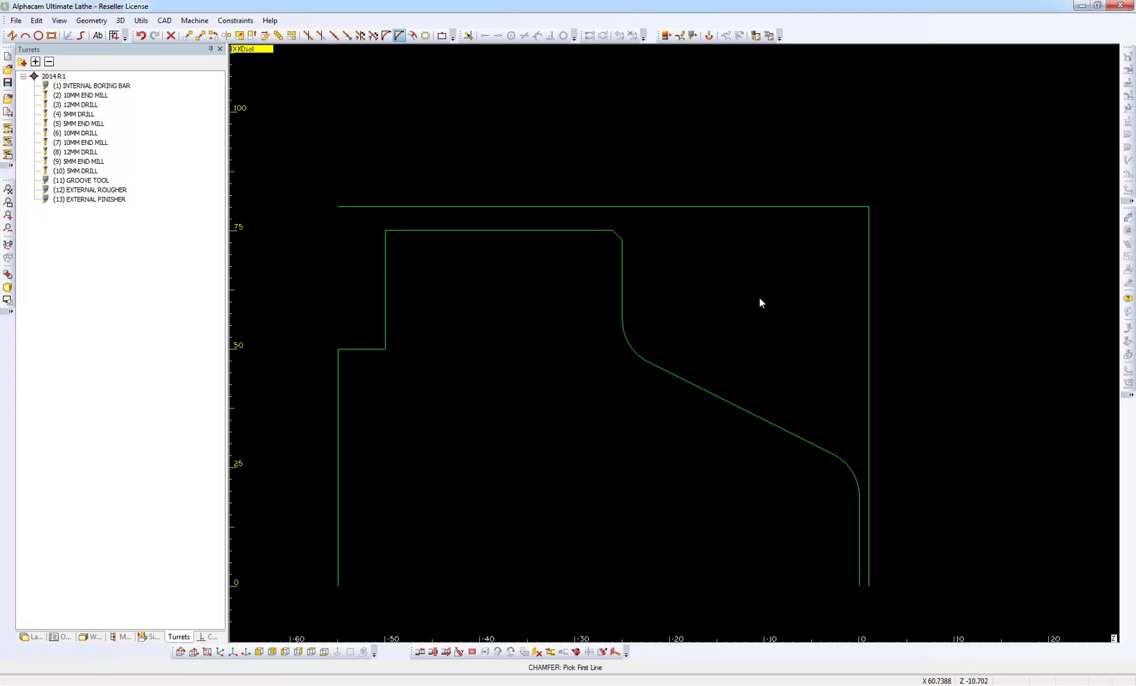
{"action": "left_click", "coordinate": [869, 293]}
{"action": "left_click", "coordinate": [789, 206]}
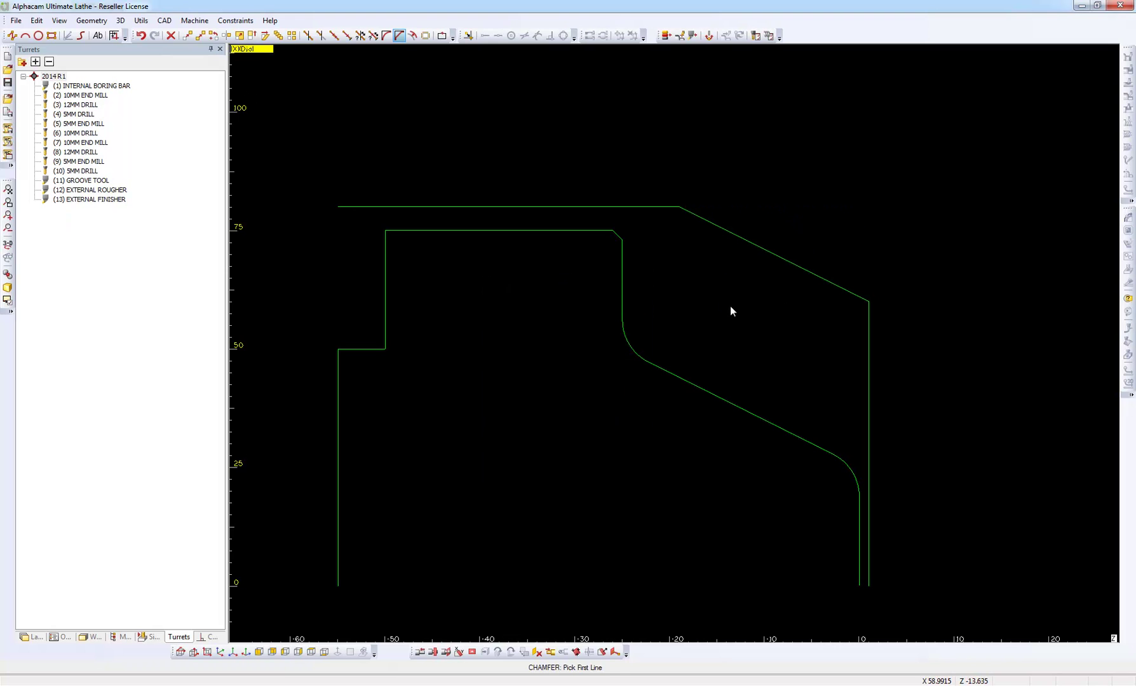
{"action": "key", "text": "Escape"}
{"action": "left_click", "coordinate": [219, 652]}
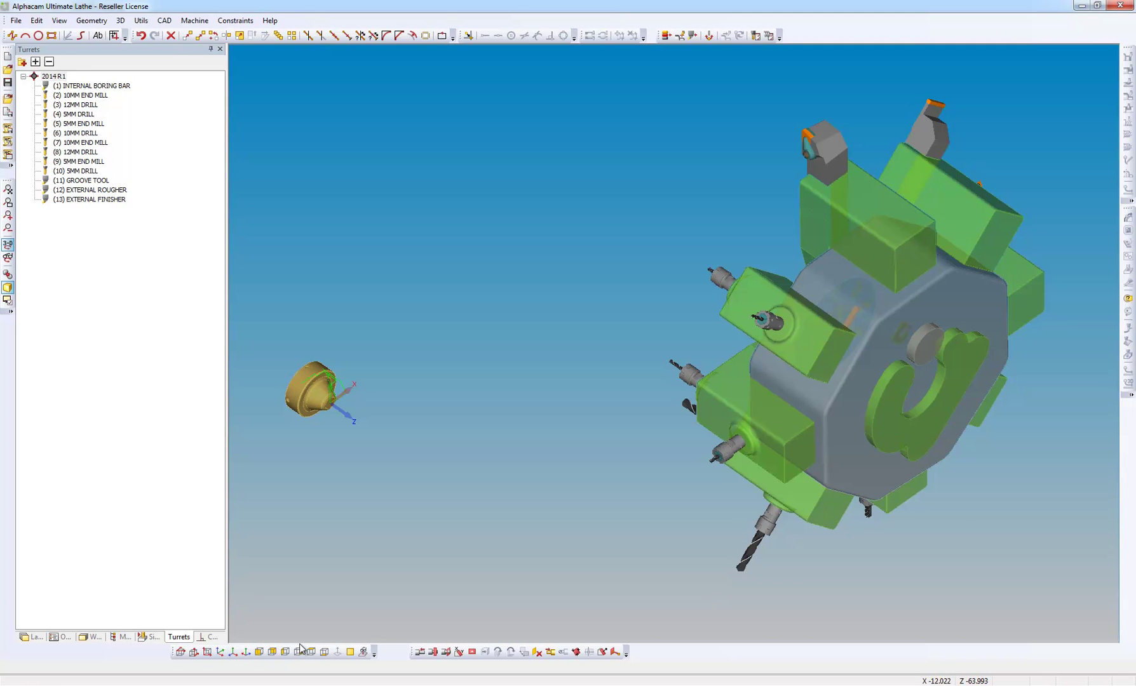
Step: Cancel the work plane, extract the side hole with Drillable Hole Extraction, and zoom out to the turret
{"action": "left_click", "coordinate": [537, 652]}
{"action": "scroll", "coordinate": [295, 365], "scroll_direction": "up", "scroll_amount": 5}
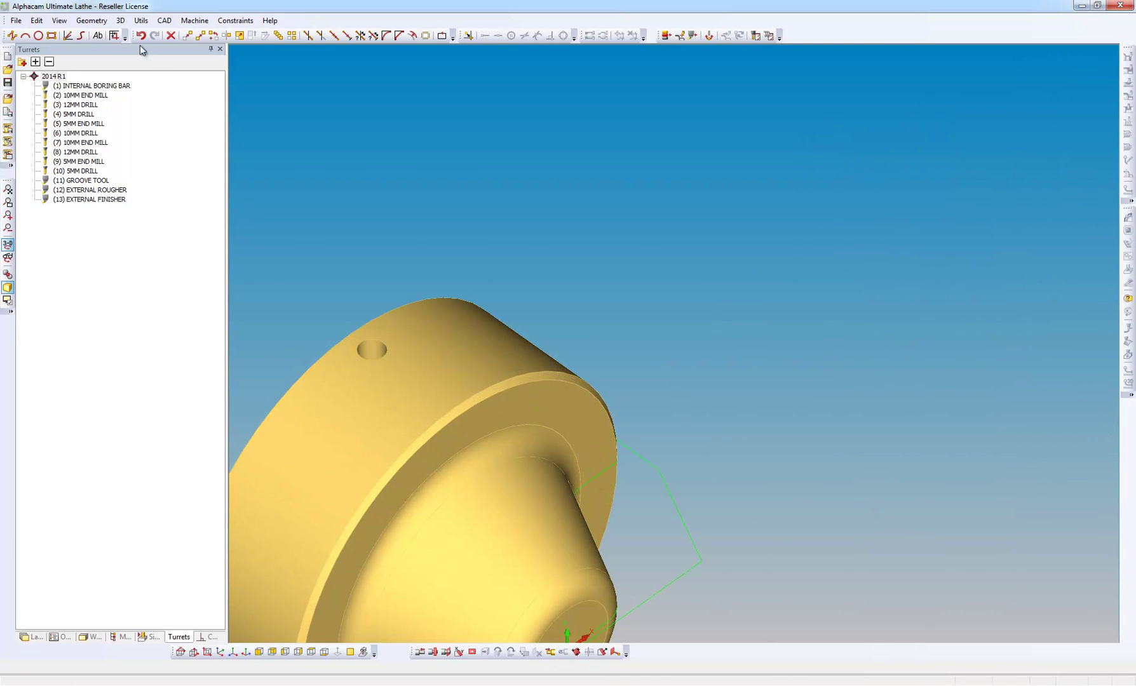
{"action": "left_click", "coordinate": [120, 21]}
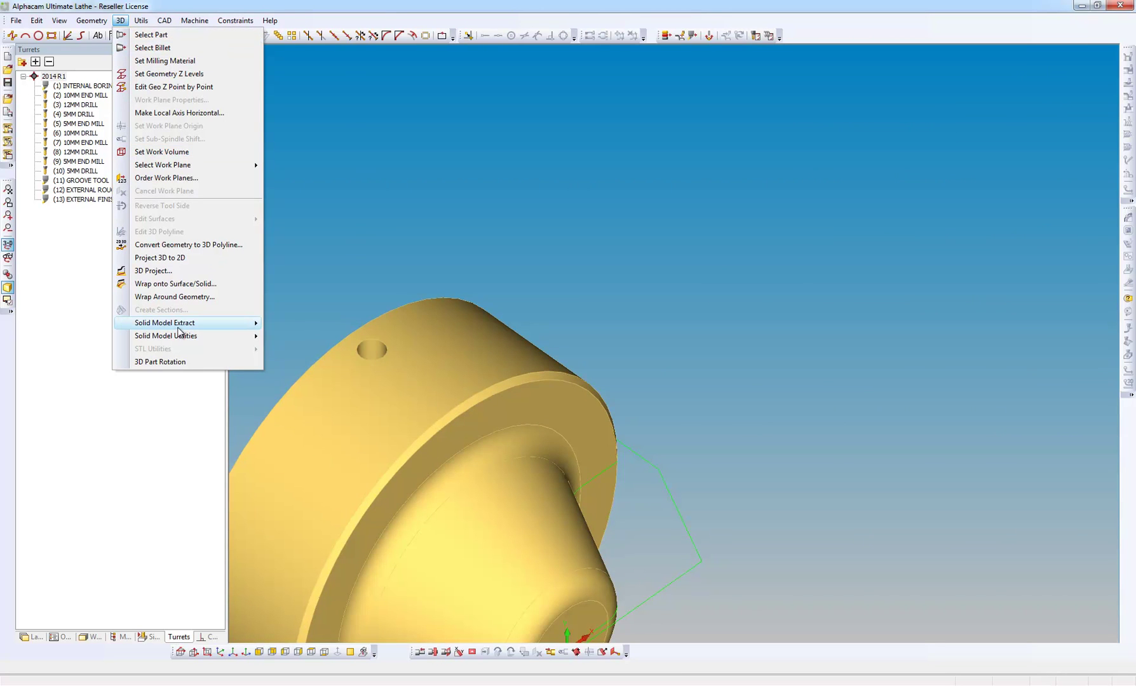
{"action": "mouse_move", "coordinate": [180, 325]}
{"action": "left_click", "coordinate": [325, 337]}
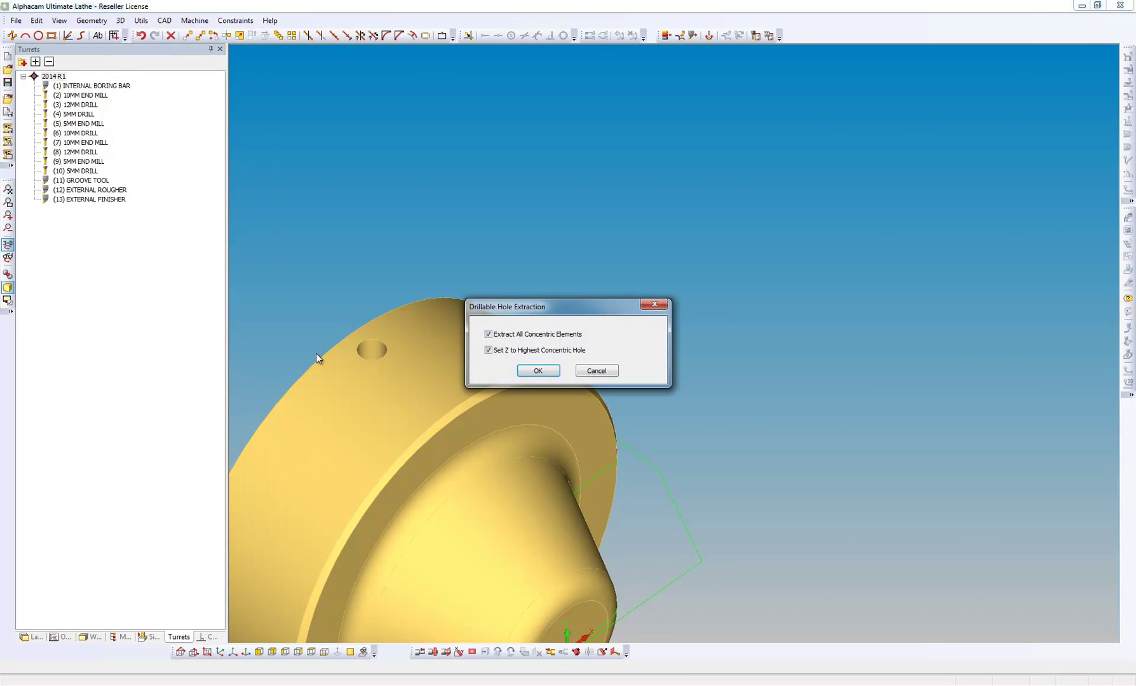
{"action": "left_click", "coordinate": [539, 371]}
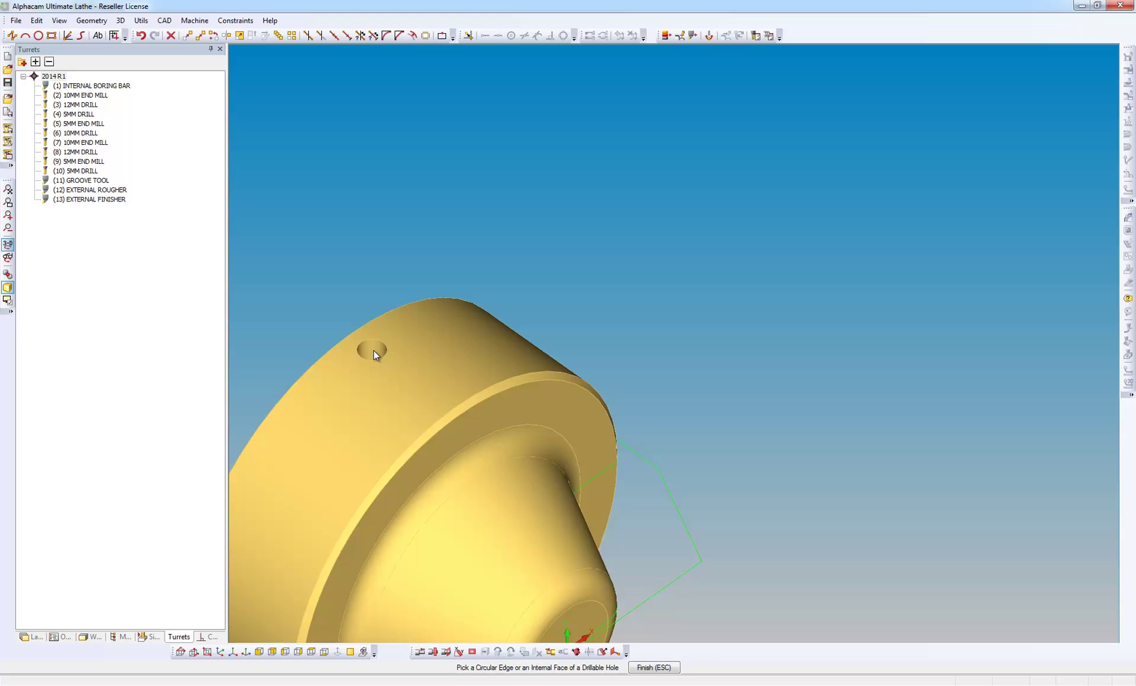
{"action": "left_click", "coordinate": [374, 352]}
{"action": "key", "text": "Escape"}
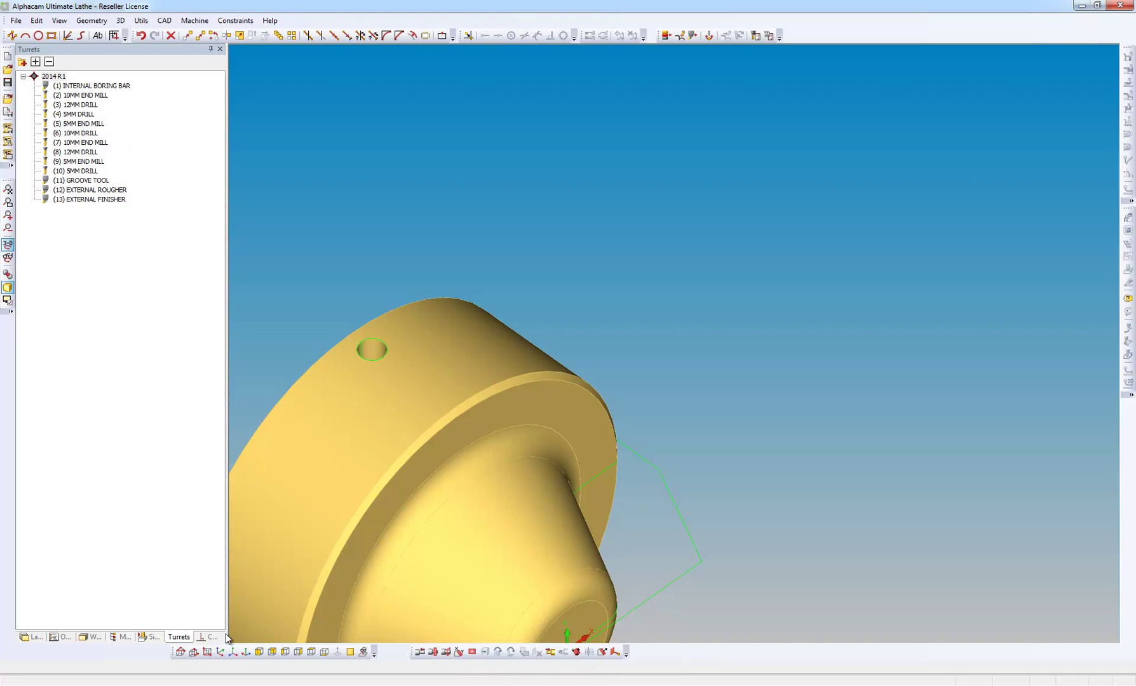
{"action": "left_click", "coordinate": [220, 654]}
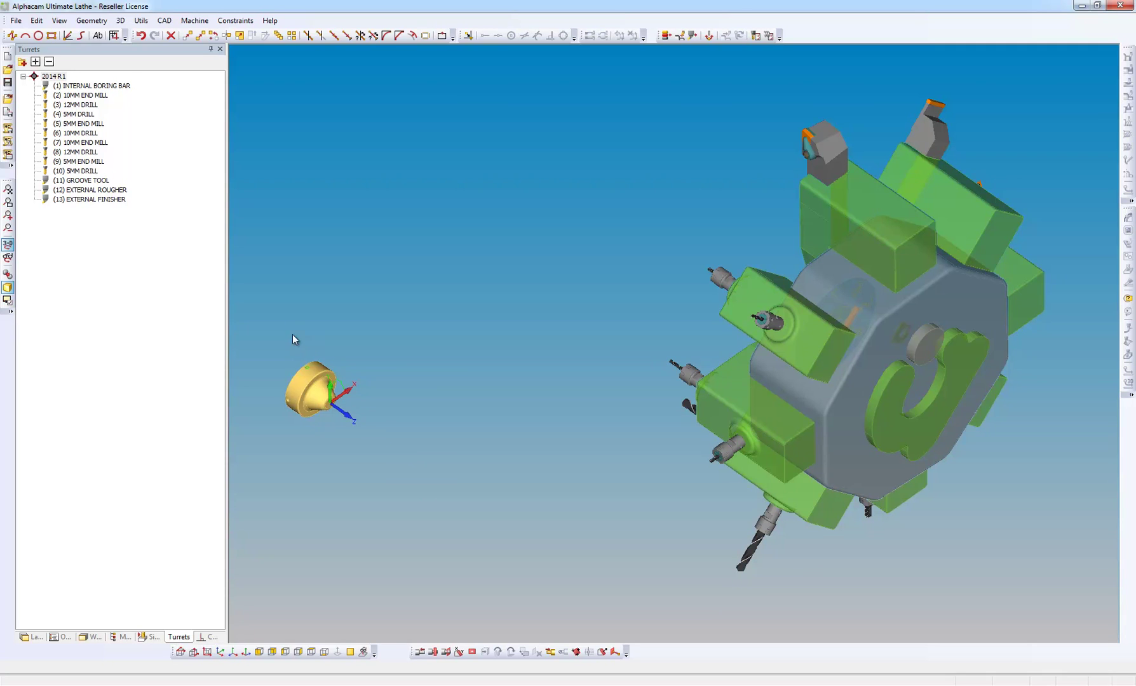
Step: Select (12) EXTERNAL ROUGHER in the Turrets tree as the active tool and zoom in on the part
{"action": "left_click", "coordinate": [121, 191]}
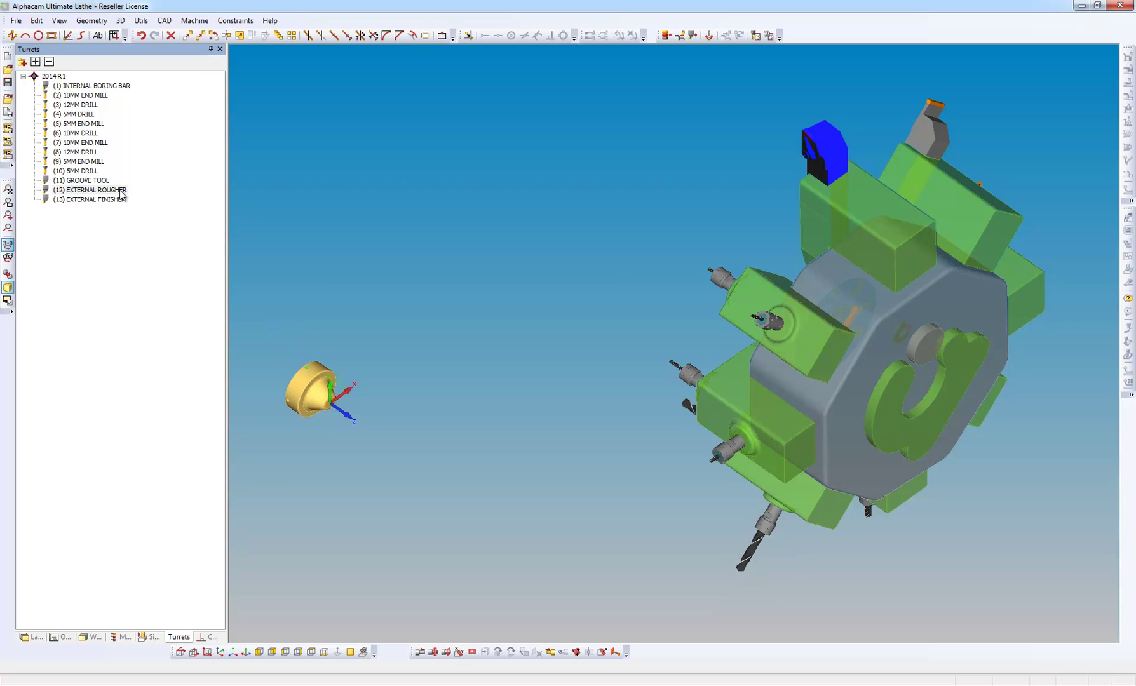
{"action": "right_click", "coordinate": [121, 194]}
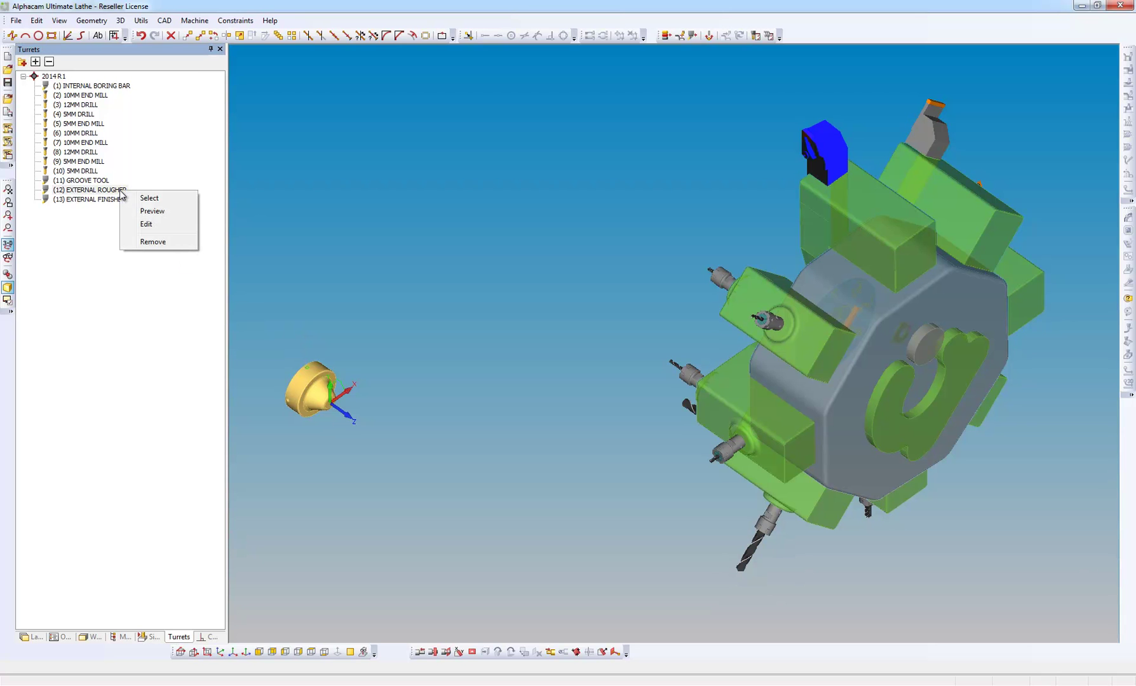
{"action": "left_click", "coordinate": [169, 200]}
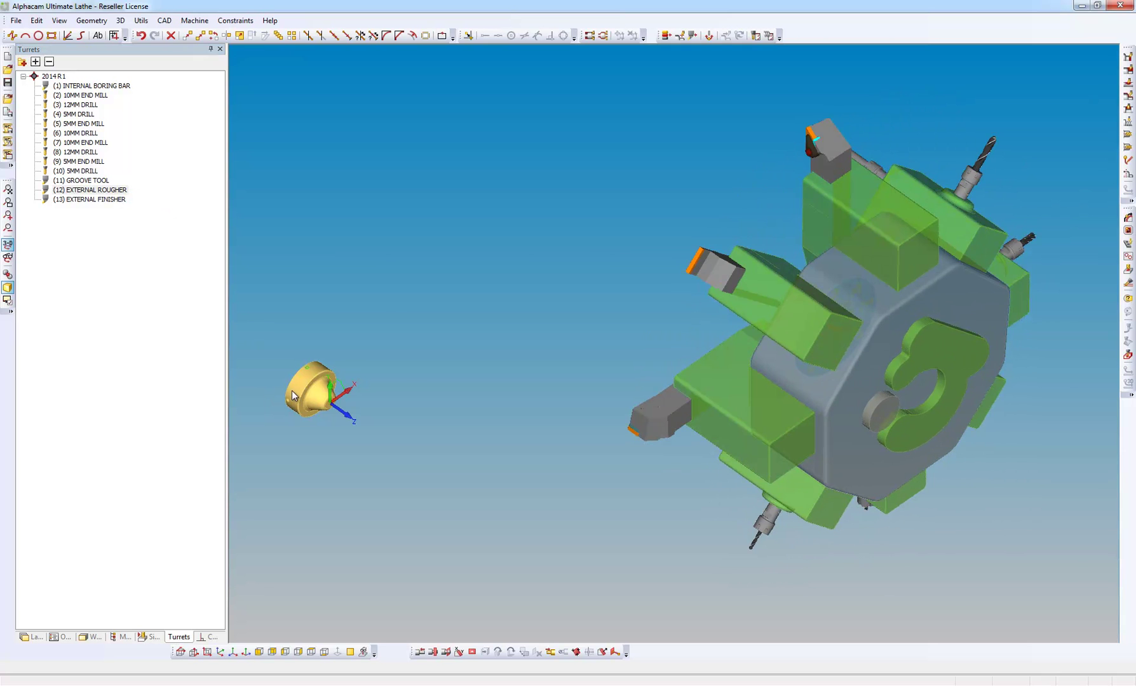
{"action": "scroll", "coordinate": [292, 390], "scroll_direction": "up", "scroll_amount": 6}
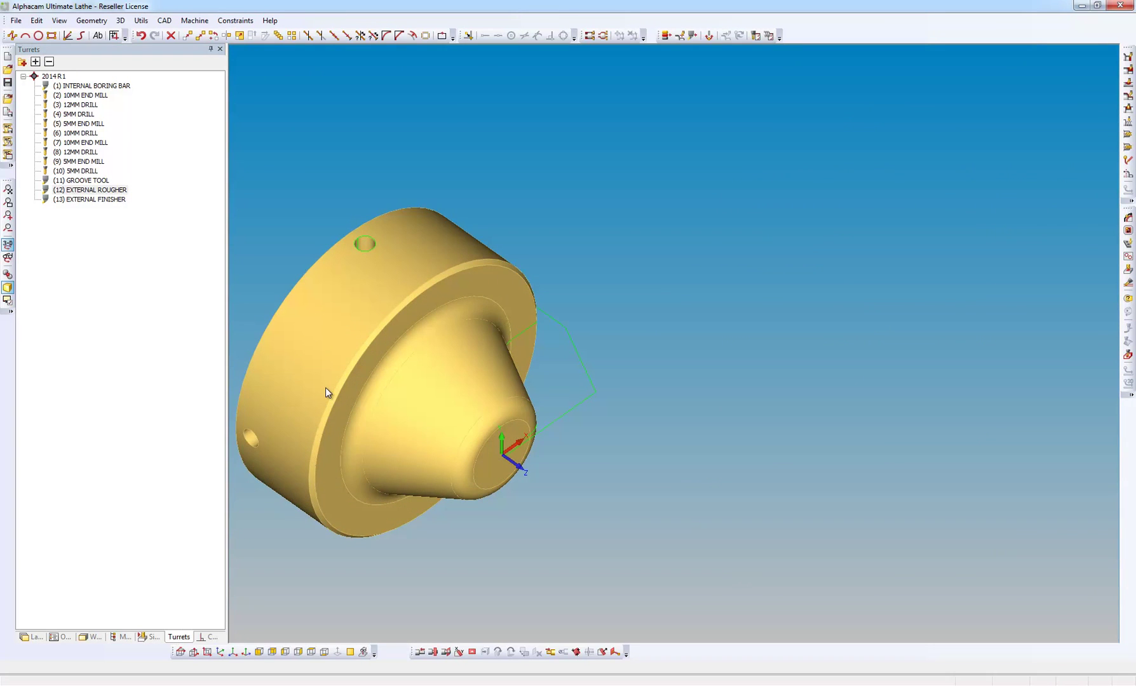
{"action": "scroll", "coordinate": [328, 390], "scroll_direction": "up", "scroll_amount": 2}
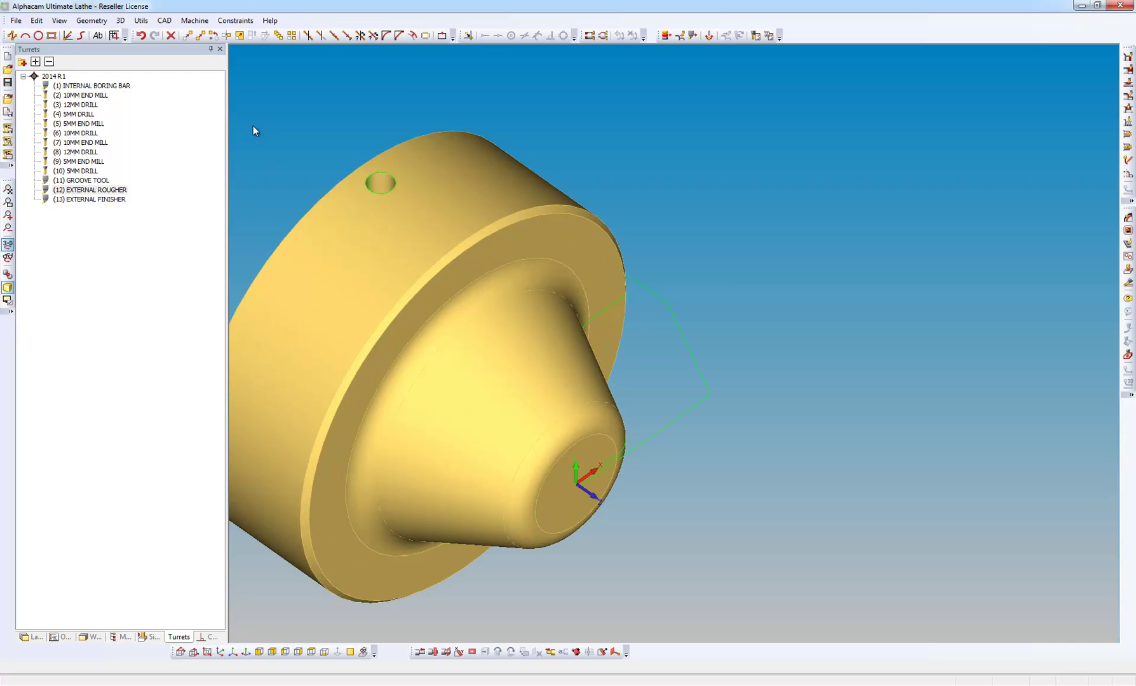
Step: Face the part from the billet with the External Rougher: face stock 0, cut width 3, direct approach
{"action": "left_click", "coordinate": [194, 21]}
{"action": "mouse_move", "coordinate": [281, 133]}
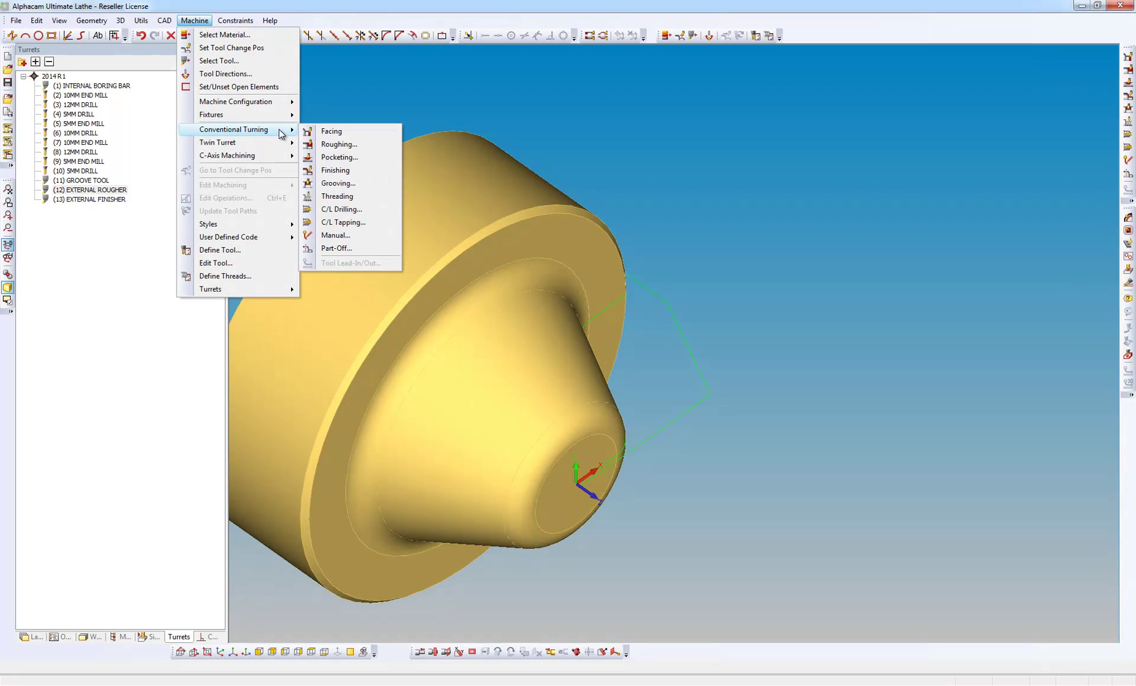
{"action": "left_click", "coordinate": [356, 133]}
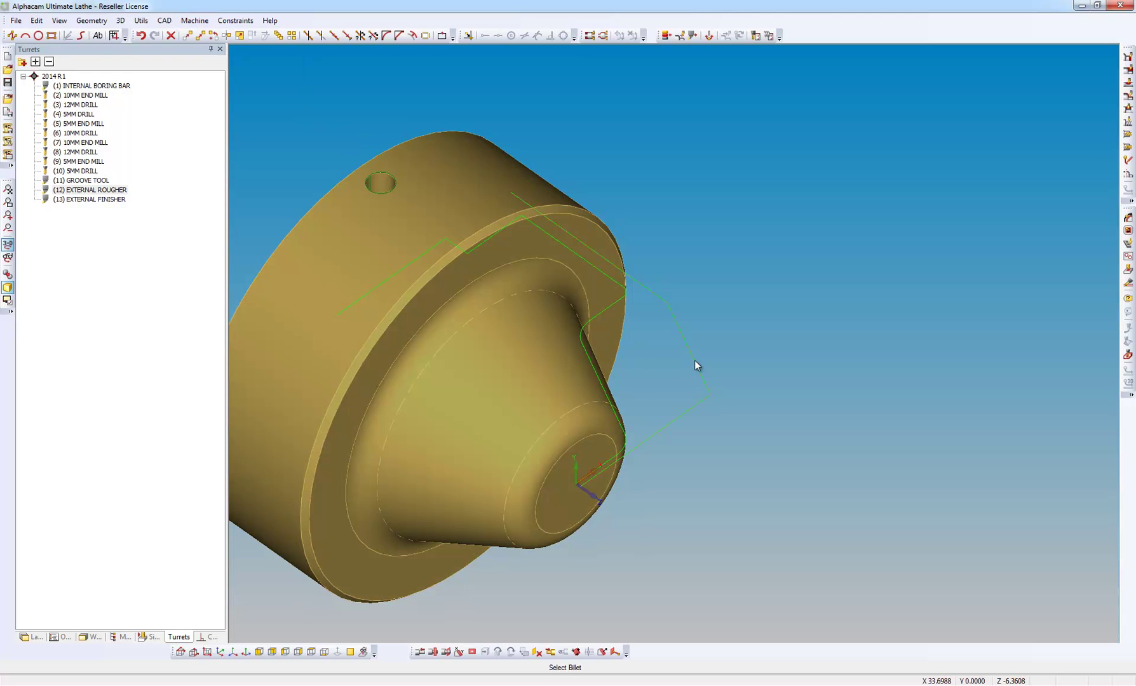
{"action": "left_click", "coordinate": [694, 360]}
{"action": "left_click", "coordinate": [598, 377]}
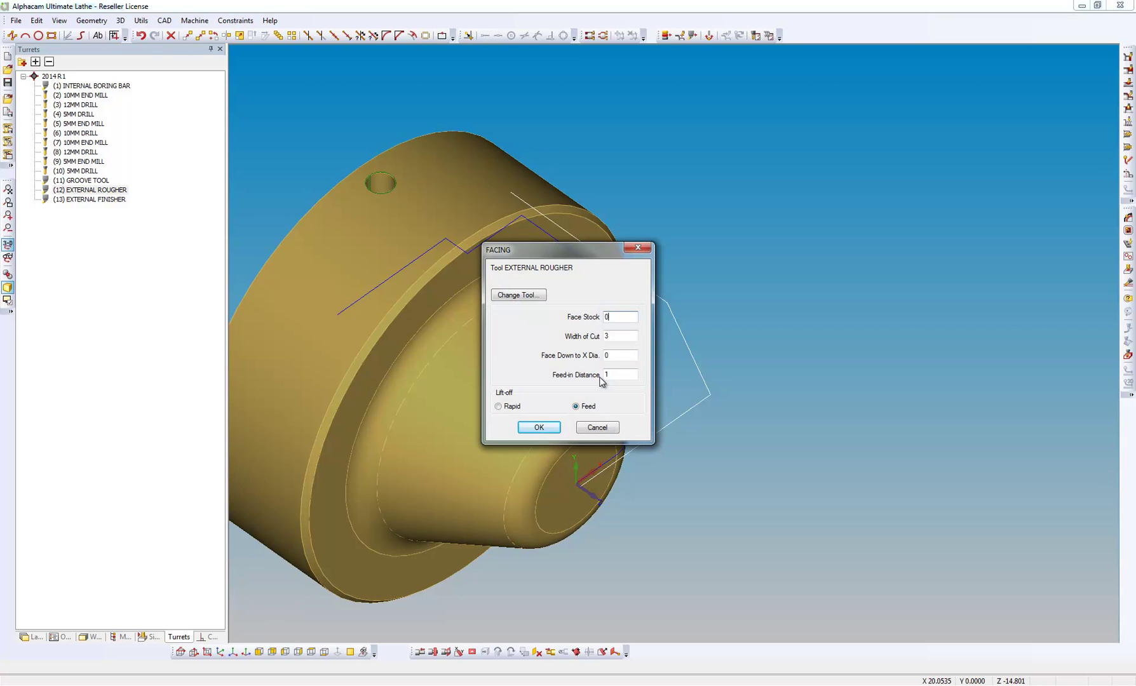
{"action": "left_click", "coordinate": [538, 427]}
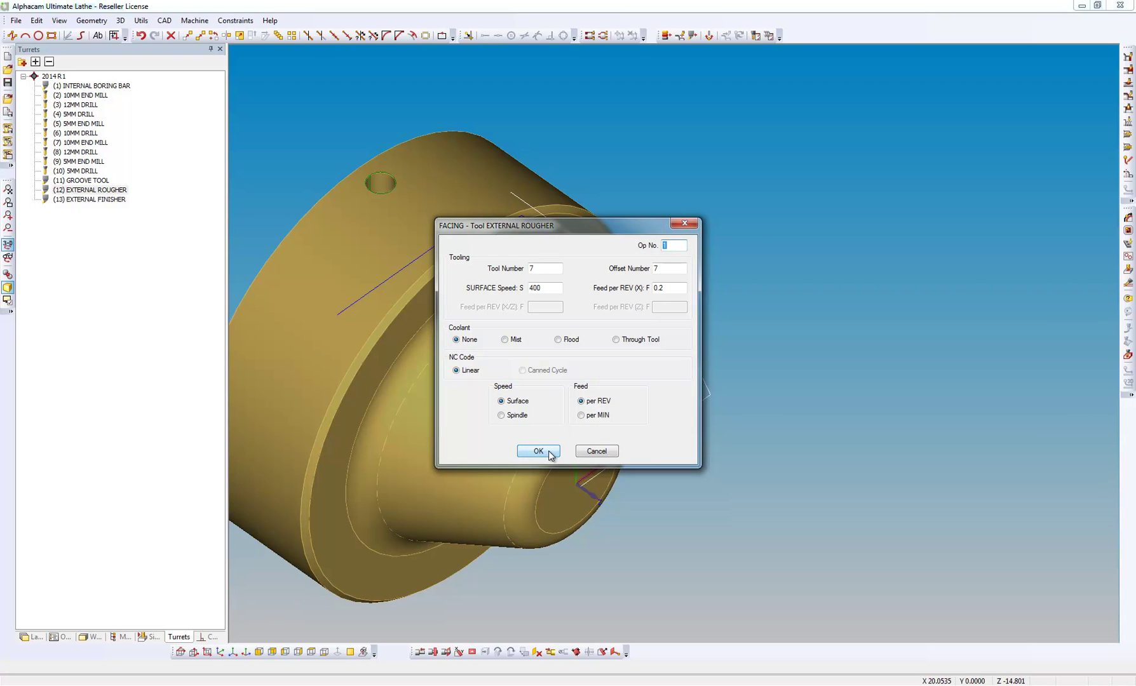
{"action": "left_click", "coordinate": [550, 452]}
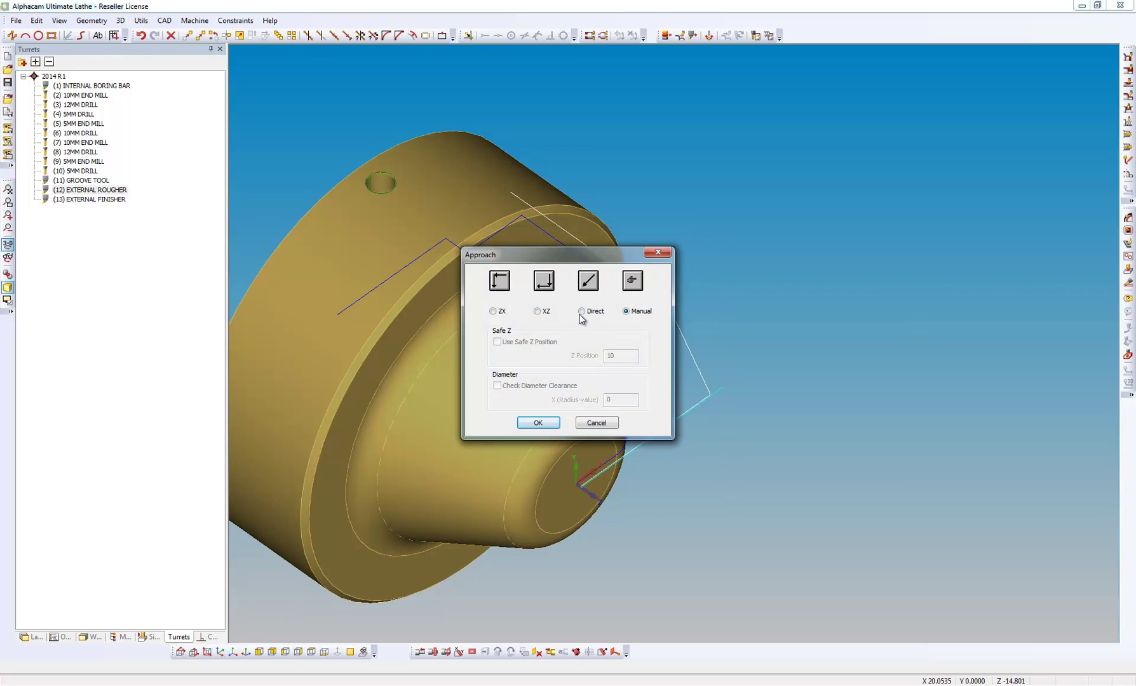
{"action": "left_click", "coordinate": [582, 311]}
{"action": "left_click", "coordinate": [538, 423]}
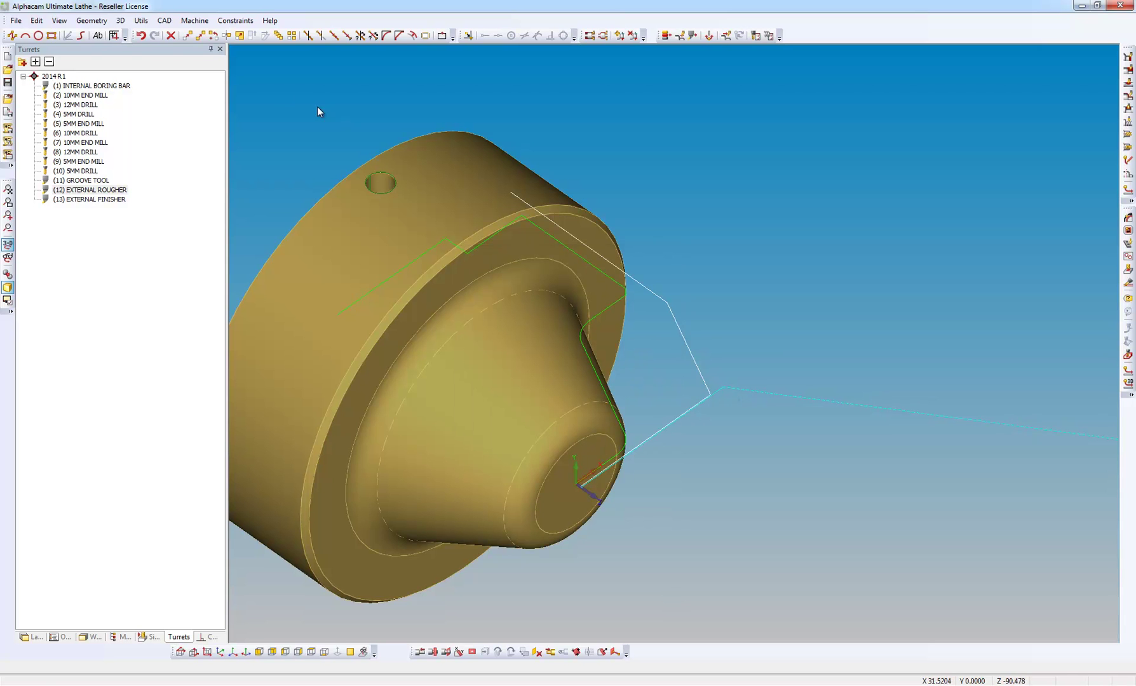
Step: Start diameter roughing, picking the billet, snapped start and end points on the cone, and tool side
{"action": "left_click", "coordinate": [202, 20]}
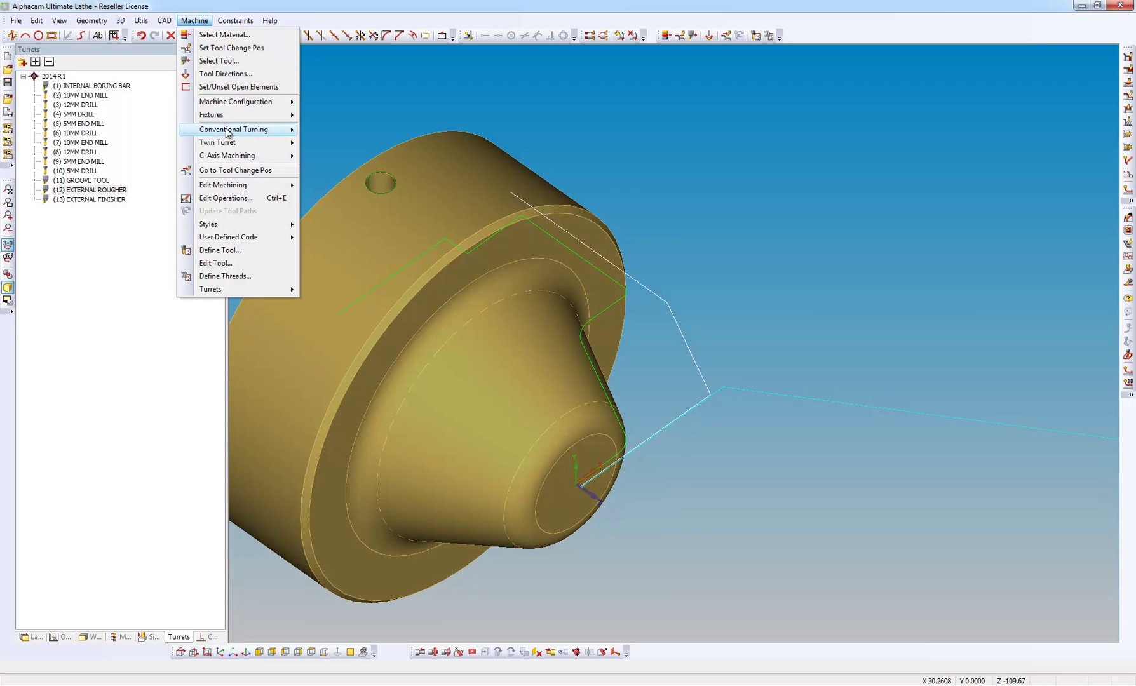
{"action": "mouse_move", "coordinate": [230, 131]}
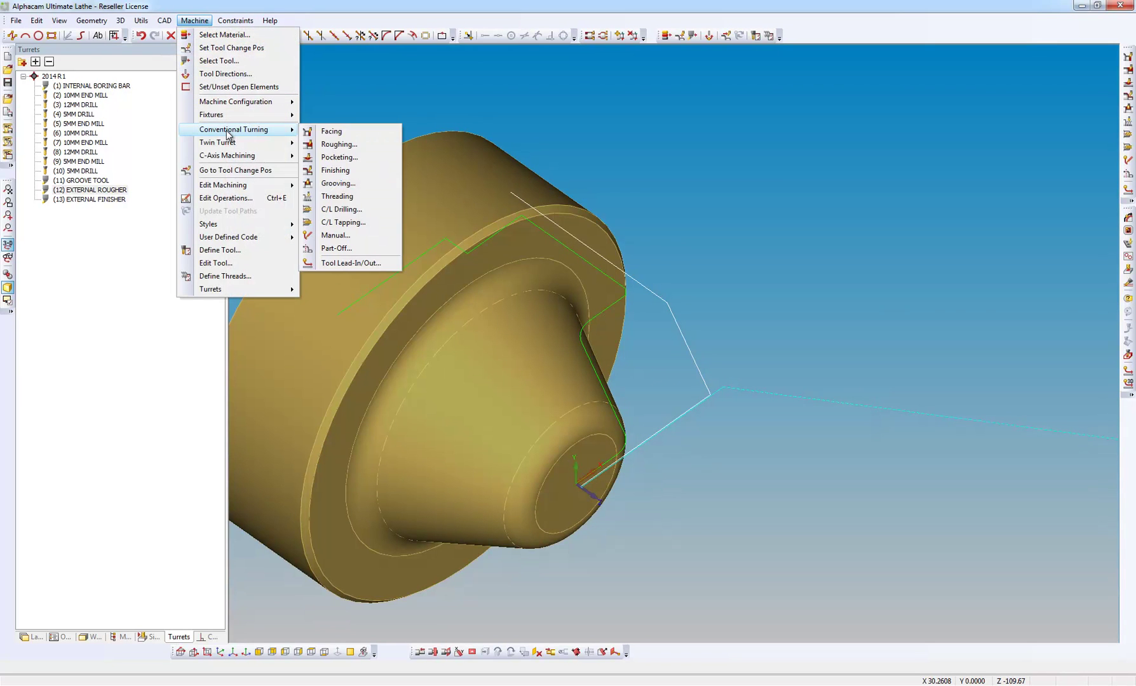
{"action": "left_click", "coordinate": [363, 146]}
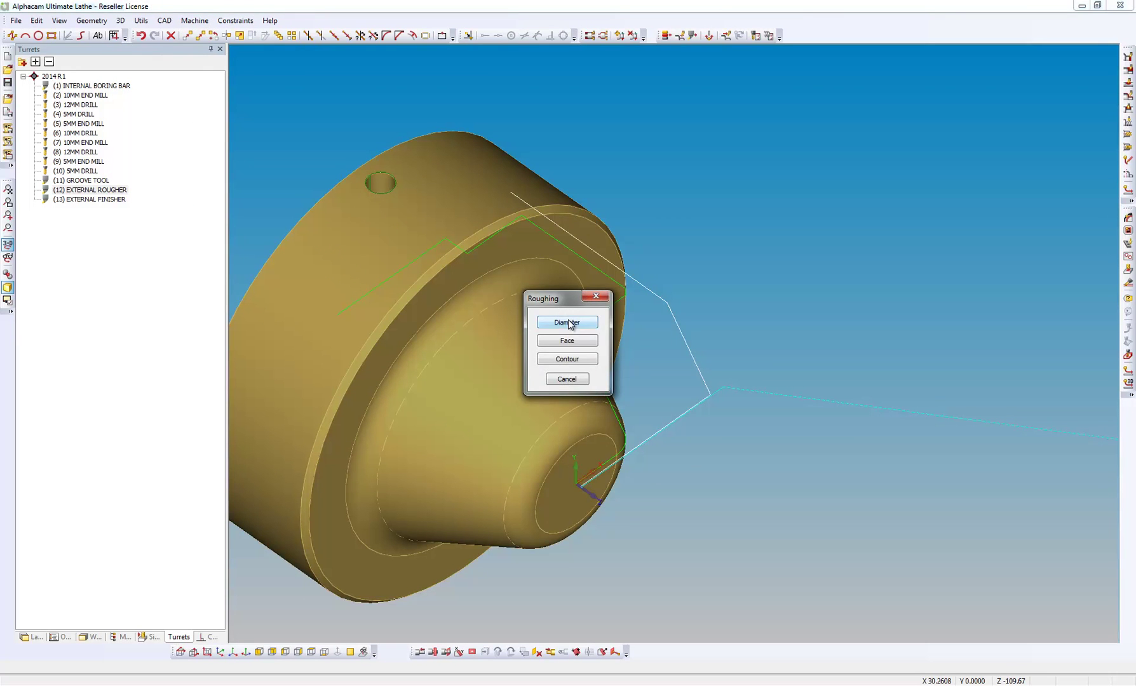
{"action": "left_click", "coordinate": [567, 323]}
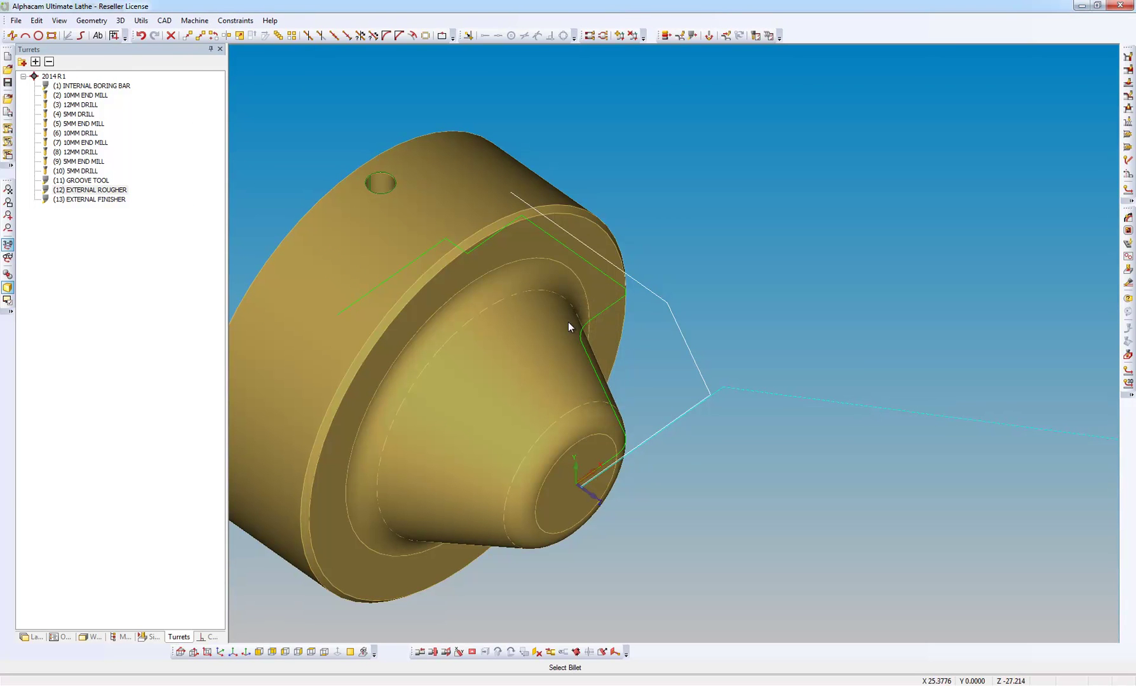
{"action": "left_click", "coordinate": [685, 338]}
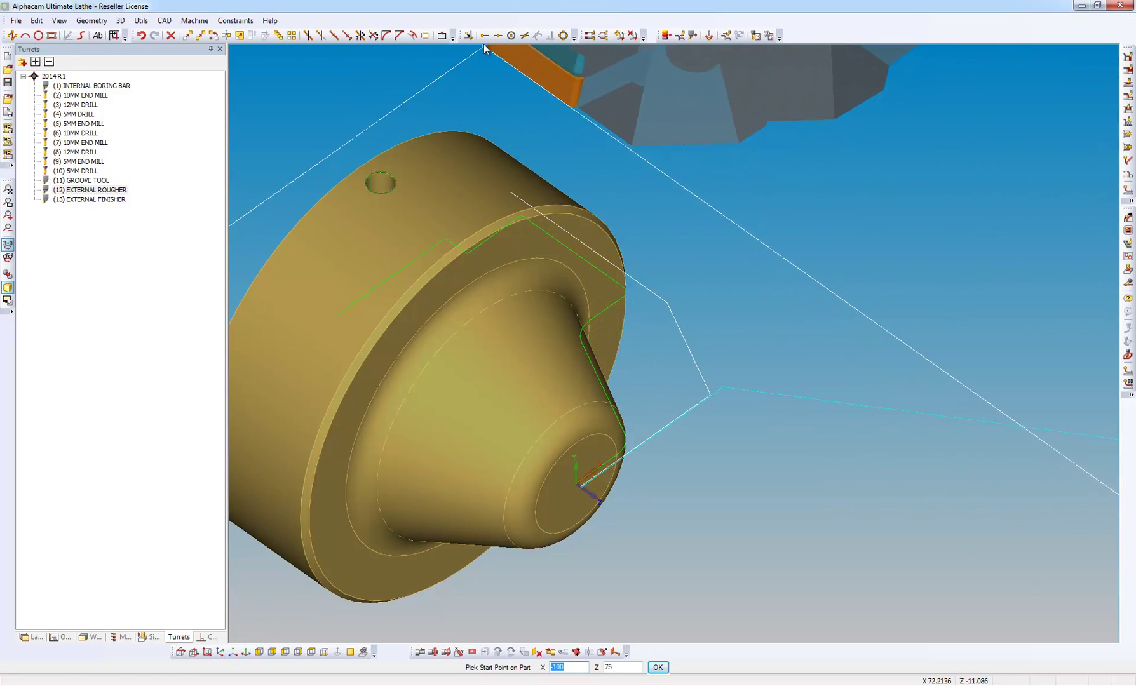
{"action": "left_click", "coordinate": [485, 36]}
{"action": "left_click", "coordinate": [610, 446]}
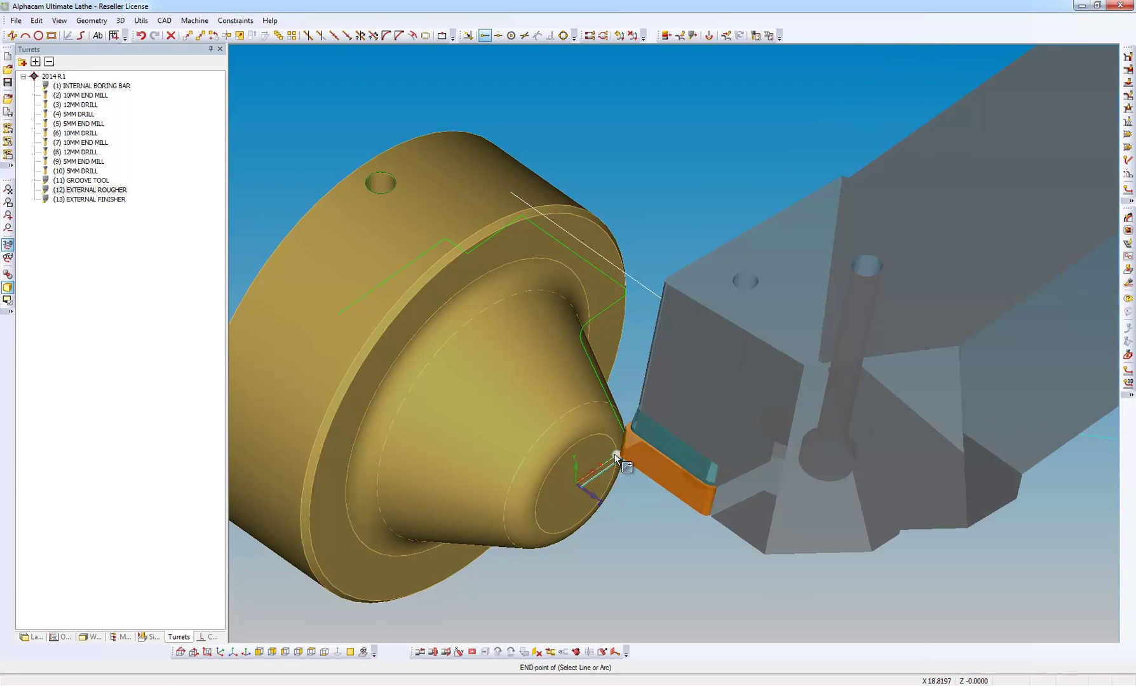
{"action": "left_click", "coordinate": [485, 36]}
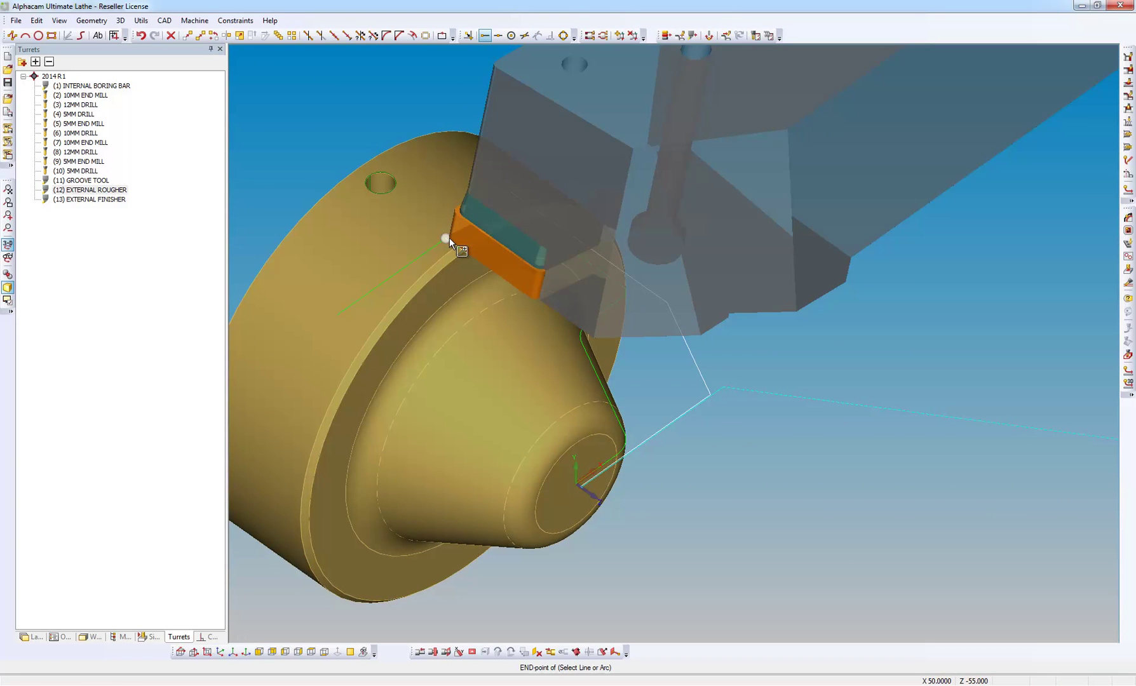
{"action": "left_click", "coordinate": [449, 238]}
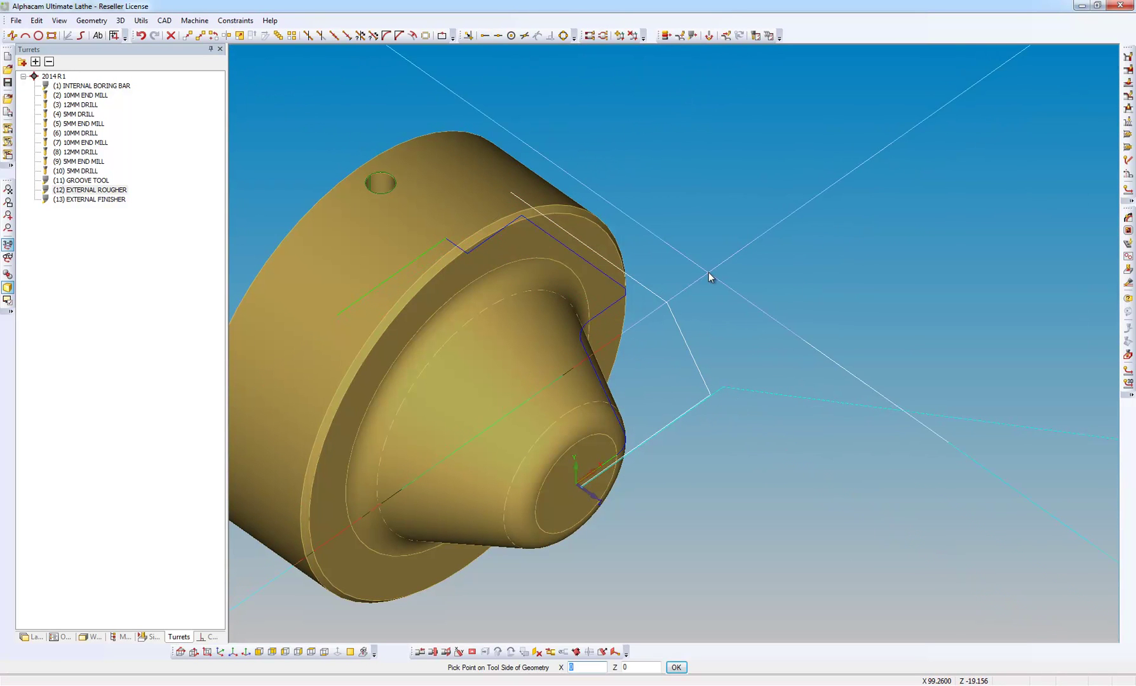
{"action": "left_click", "coordinate": [709, 273]}
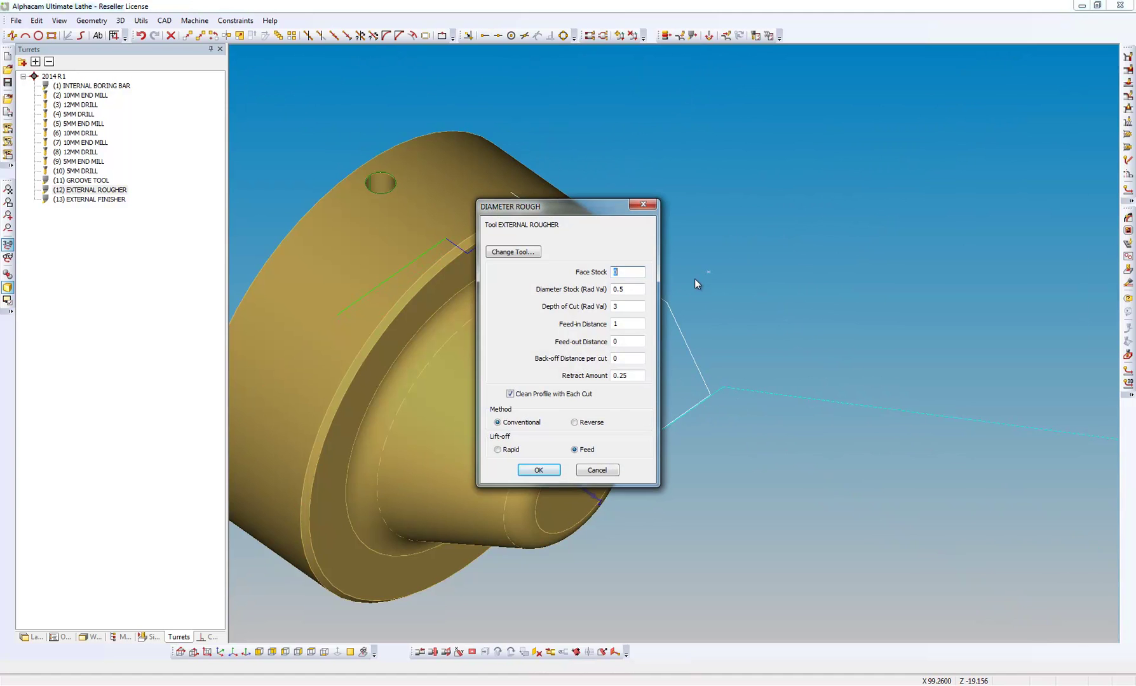
Step: Set 0.1 face stock, mark the roughing region, and route rapids via safe Z 10
{"action": "type", "text": "0.1"}
{"action": "left_click", "coordinate": [547, 472]}
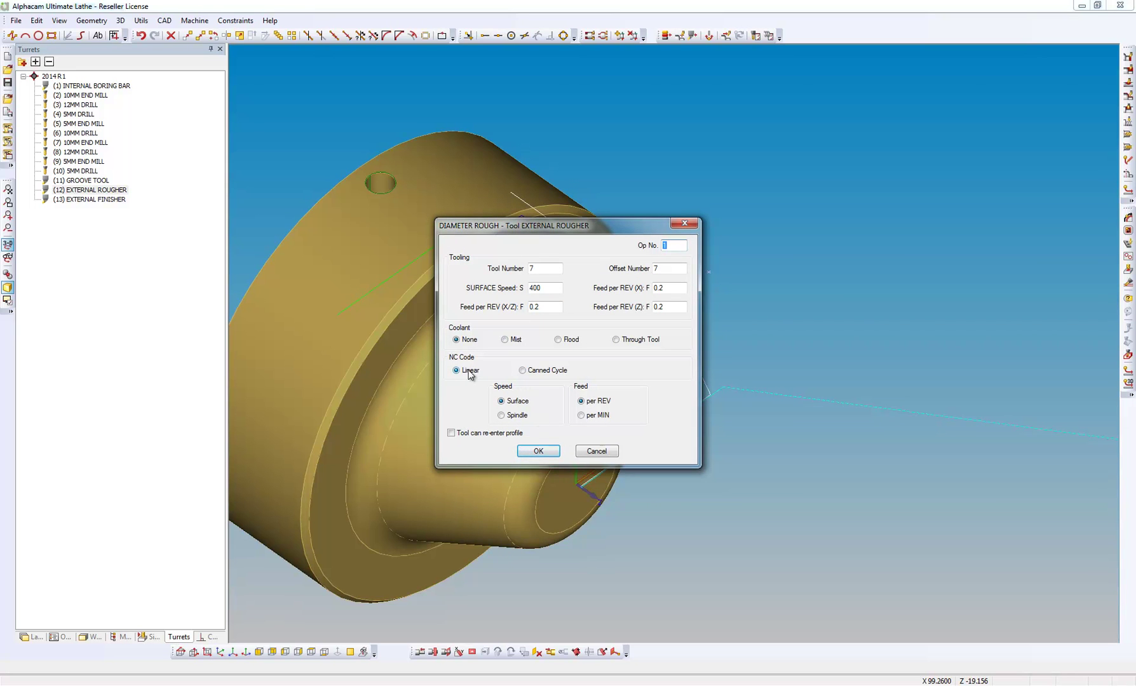
{"action": "left_click", "coordinate": [549, 454]}
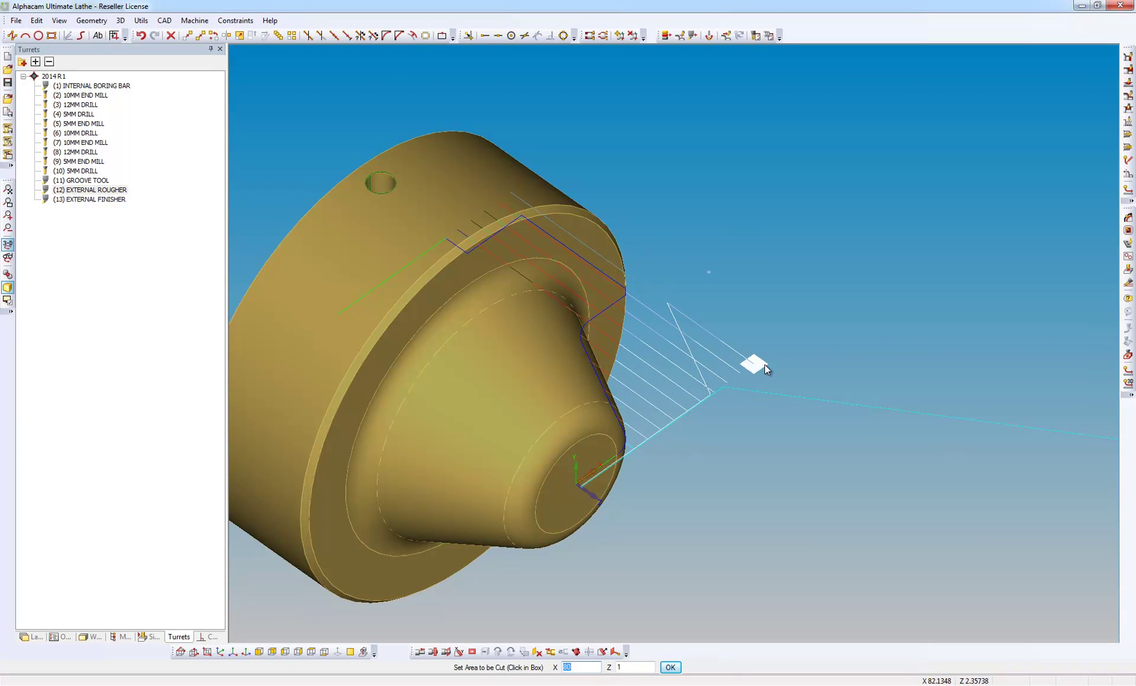
{"action": "left_click", "coordinate": [764, 364]}
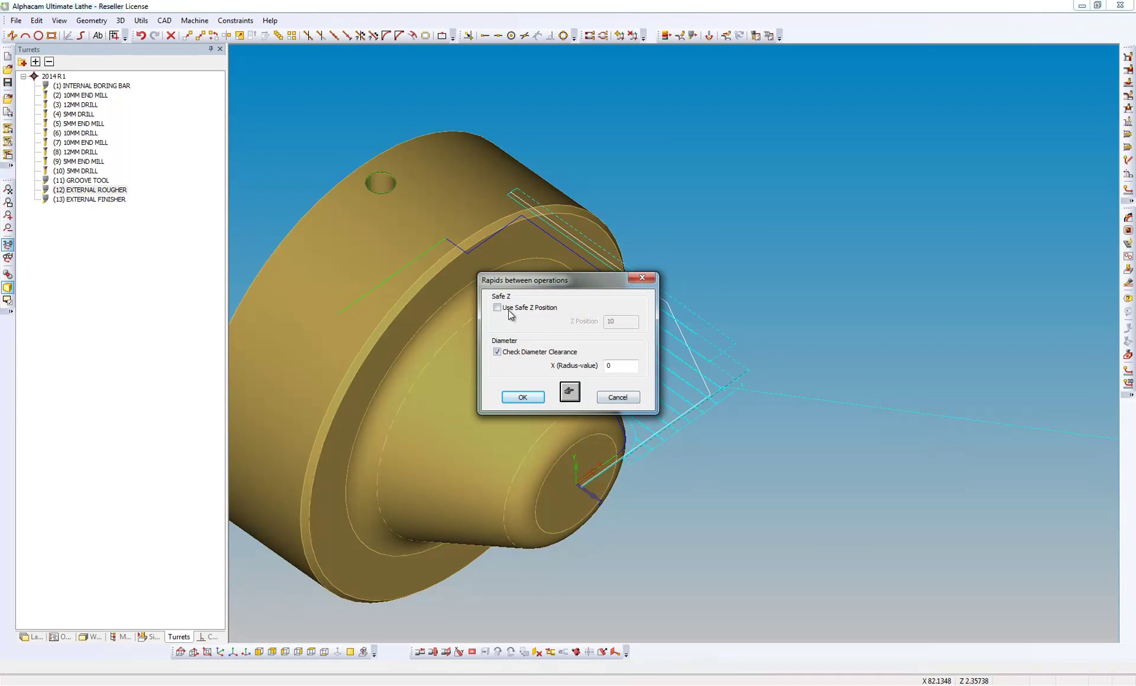
{"action": "left_click_drag", "start_coordinate": [508, 282], "coordinate": [370, 306]}
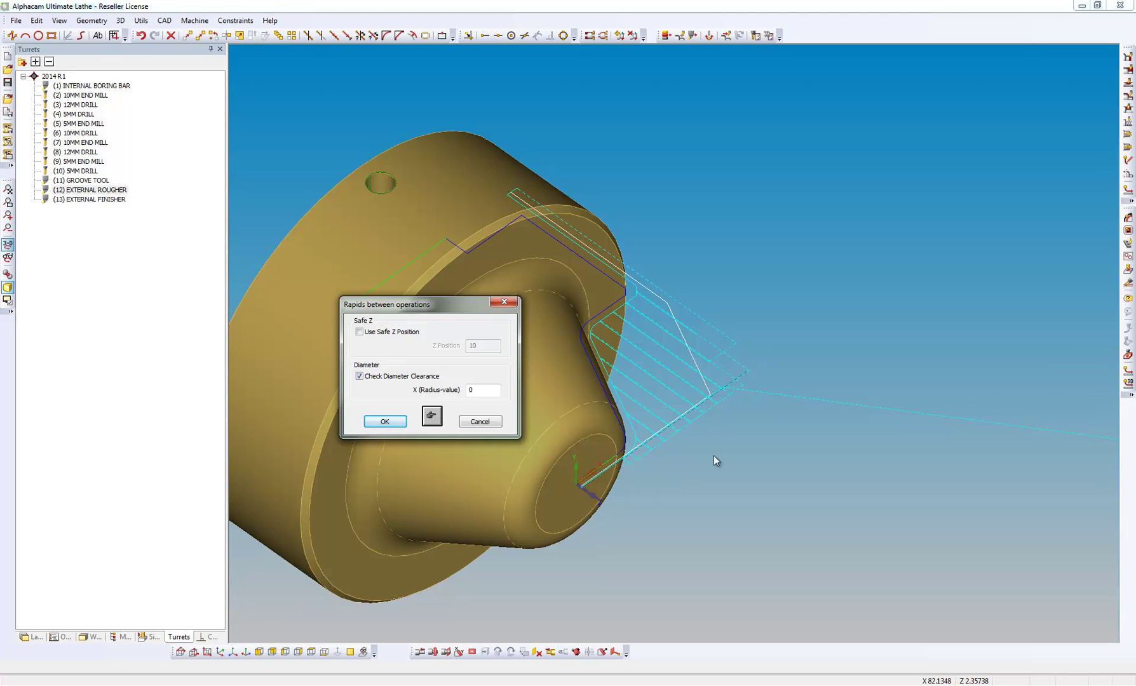
{"action": "left_click", "coordinate": [360, 331]}
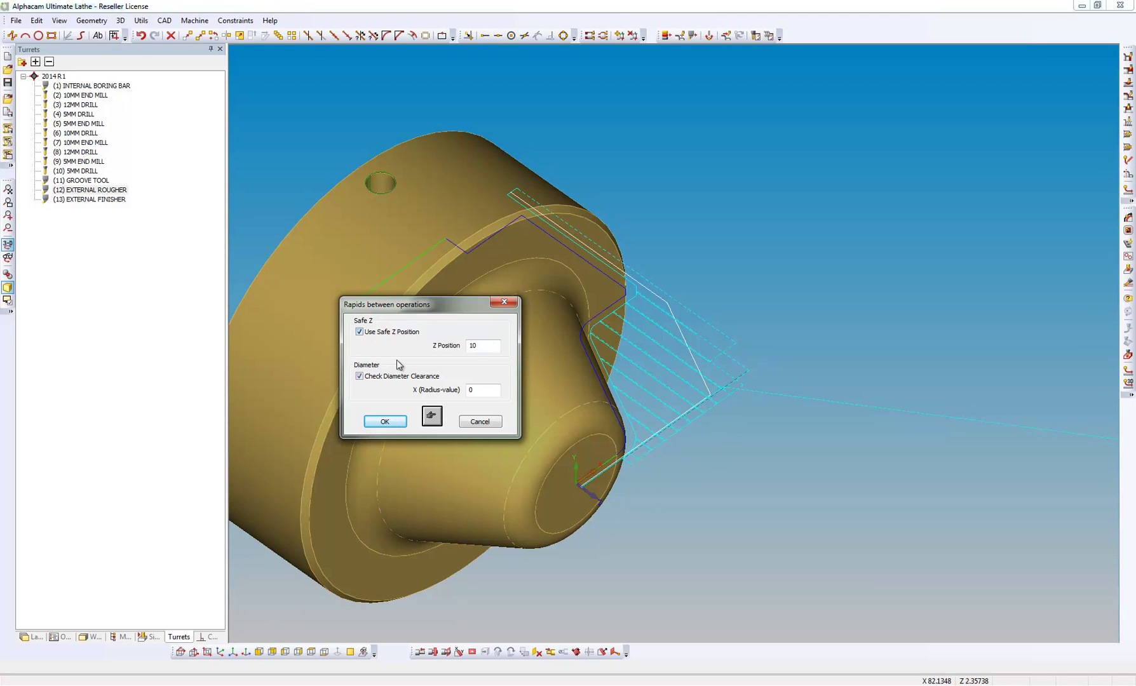
{"action": "left_click", "coordinate": [392, 422]}
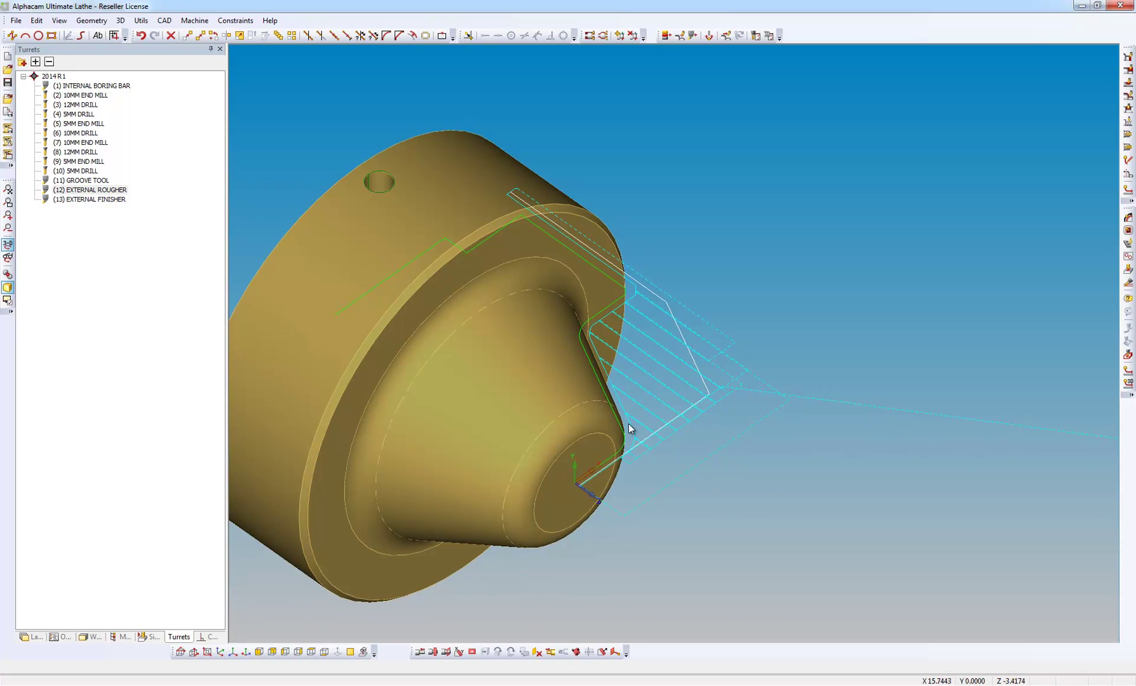
Step: Make EXTERNAL FINISHER the active tool and retract the turret directly to the tool-change position
{"action": "scroll", "coordinate": [600, 427], "scroll_direction": "down", "scroll_amount": 5}
{"action": "scroll", "coordinate": [598, 427], "scroll_direction": "down", "scroll_amount": 3}
{"action": "middle_click_drag", "start_coordinate": [559, 423], "coordinate": [293, 435]}
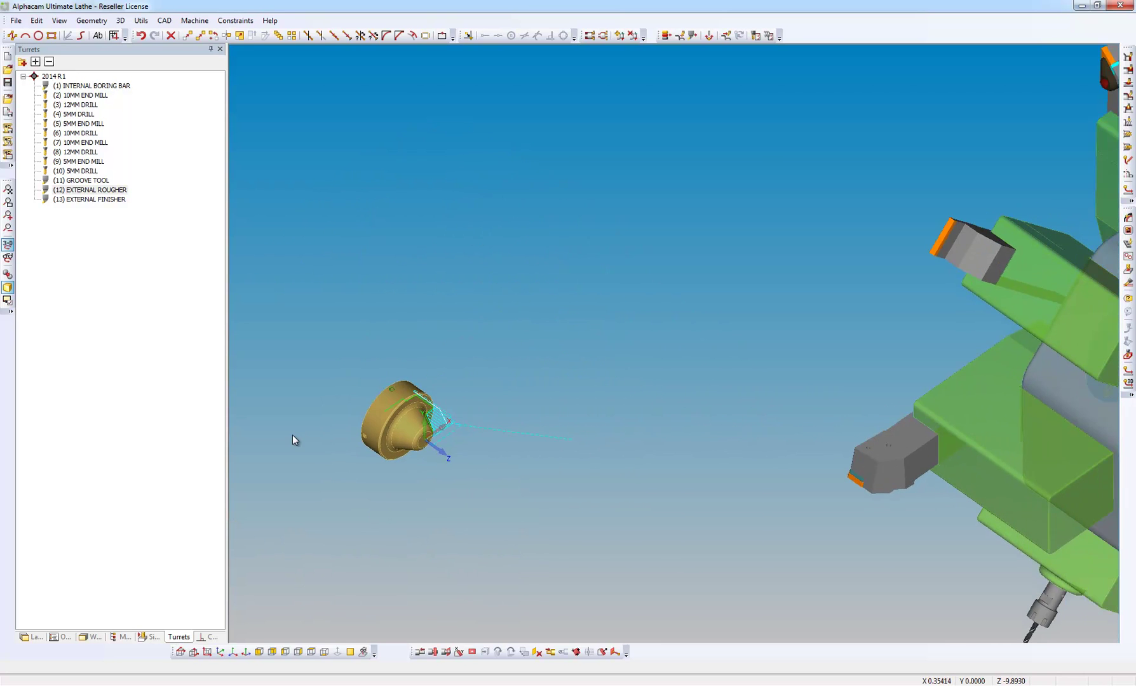
{"action": "scroll", "coordinate": [546, 394], "scroll_direction": "down", "scroll_amount": 1}
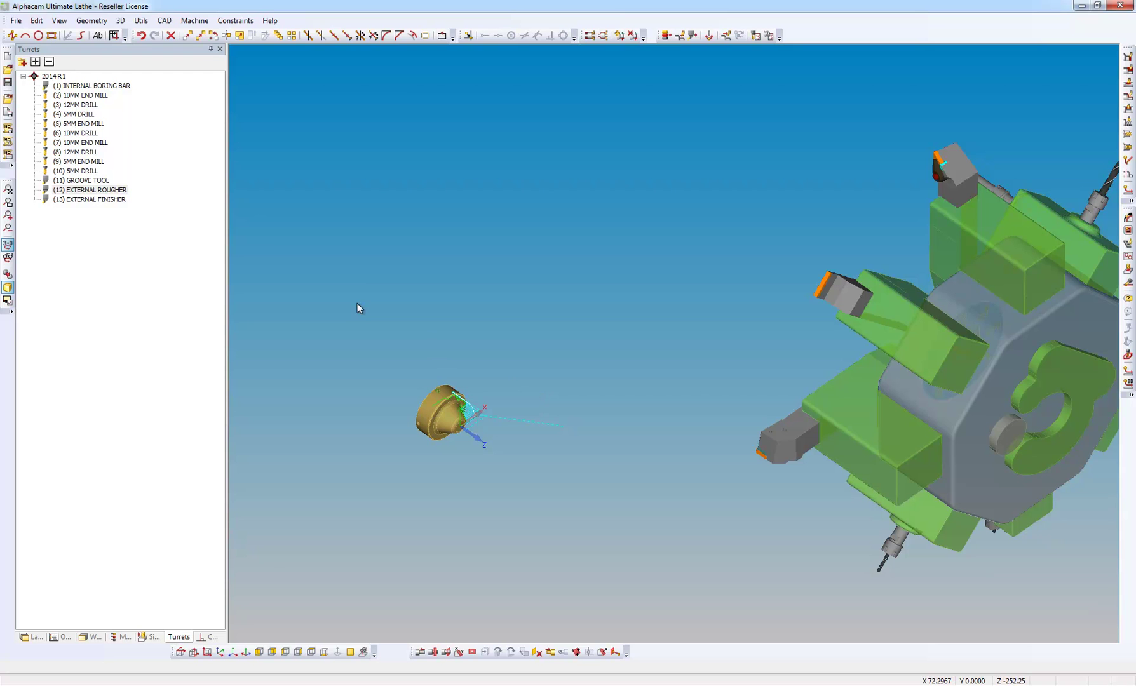
{"action": "left_click", "coordinate": [89, 200]}
{"action": "right_click", "coordinate": [89, 201]}
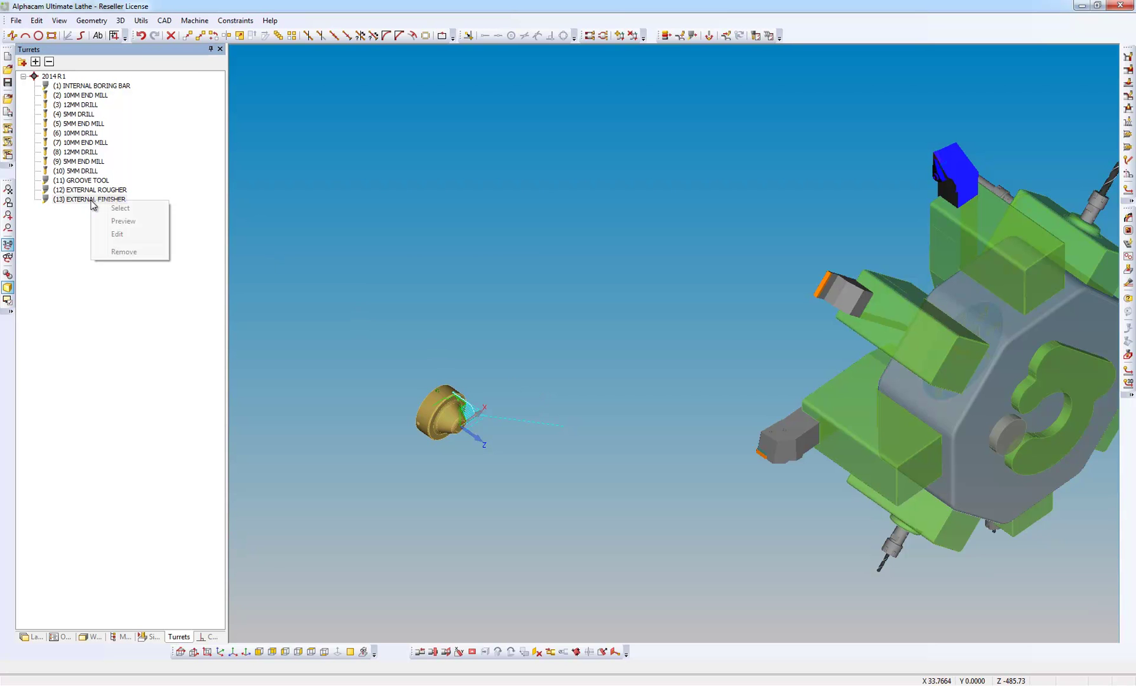
{"action": "left_click", "coordinate": [140, 210]}
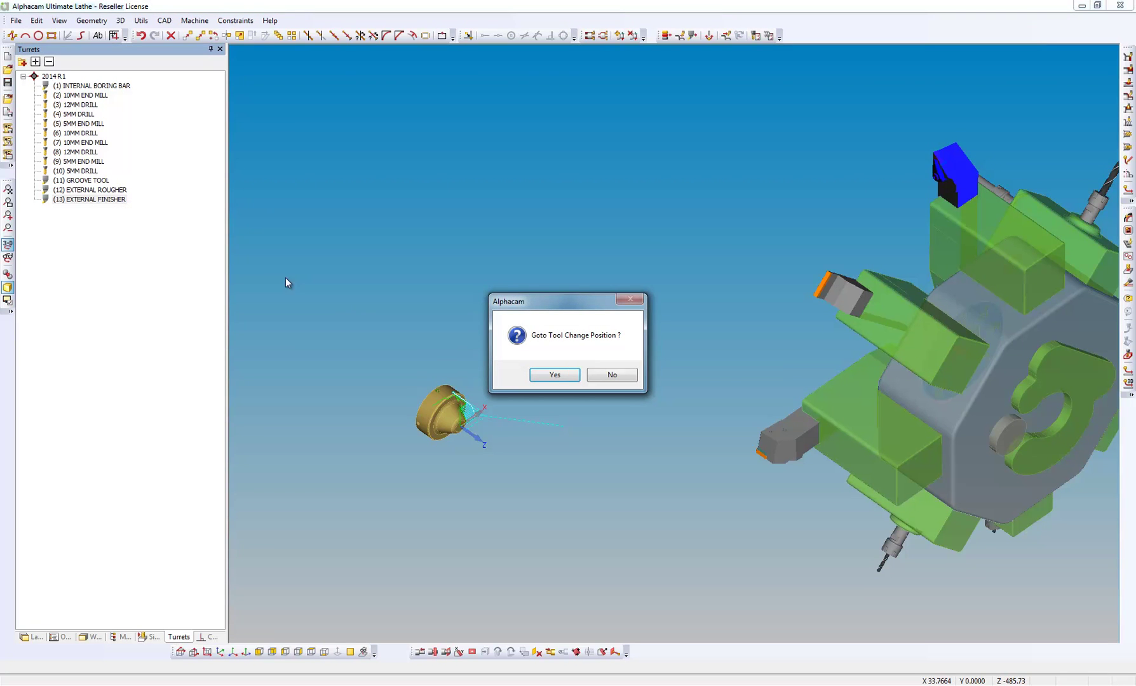
{"action": "left_click", "coordinate": [554, 374]}
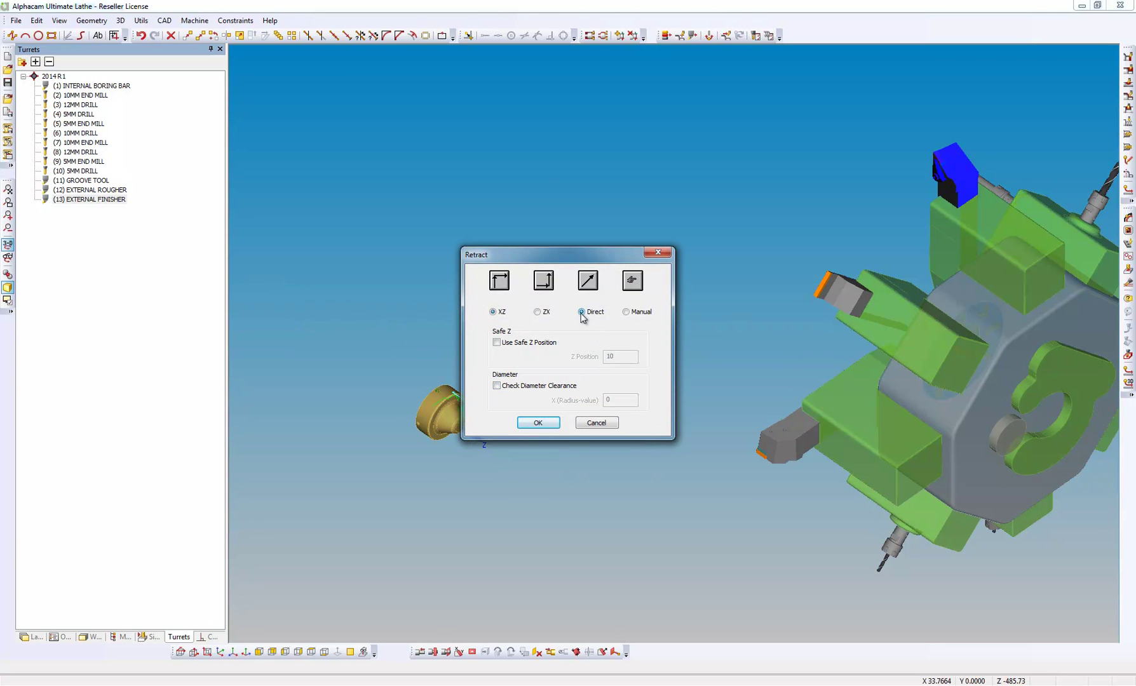
{"action": "left_click", "coordinate": [538, 422]}
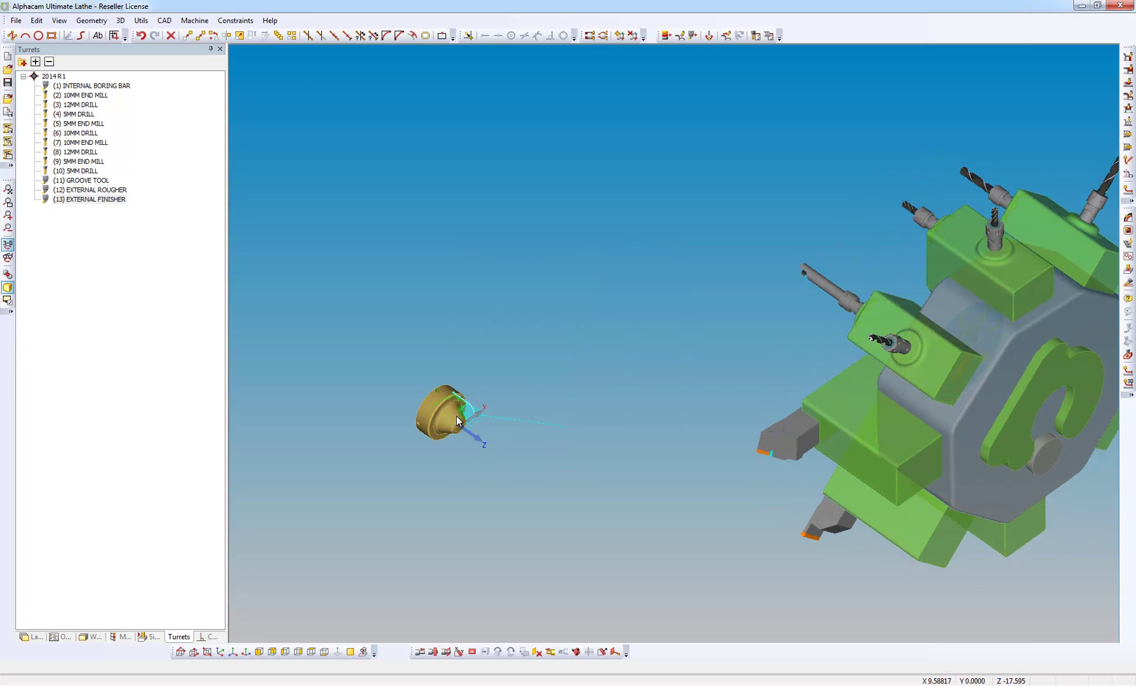
{"action": "scroll", "coordinate": [458, 420], "scroll_direction": "up", "scroll_amount": 5}
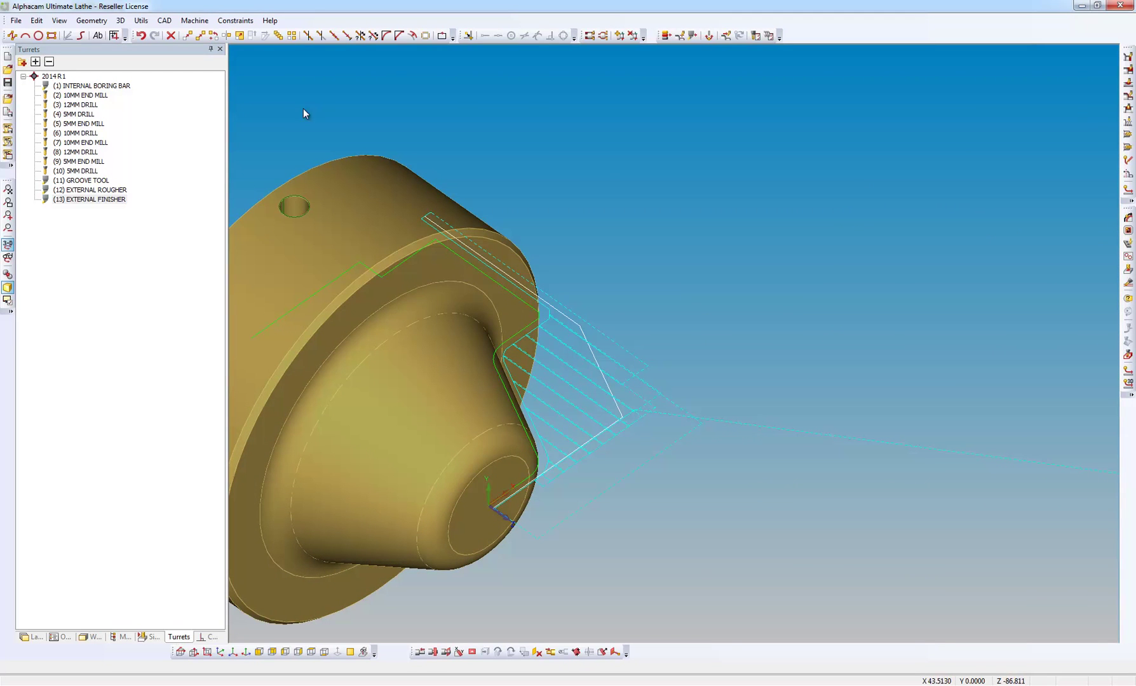
Step: Start a finishing pass snapped from the part's front end to its top edge
{"action": "left_click", "coordinate": [194, 20]}
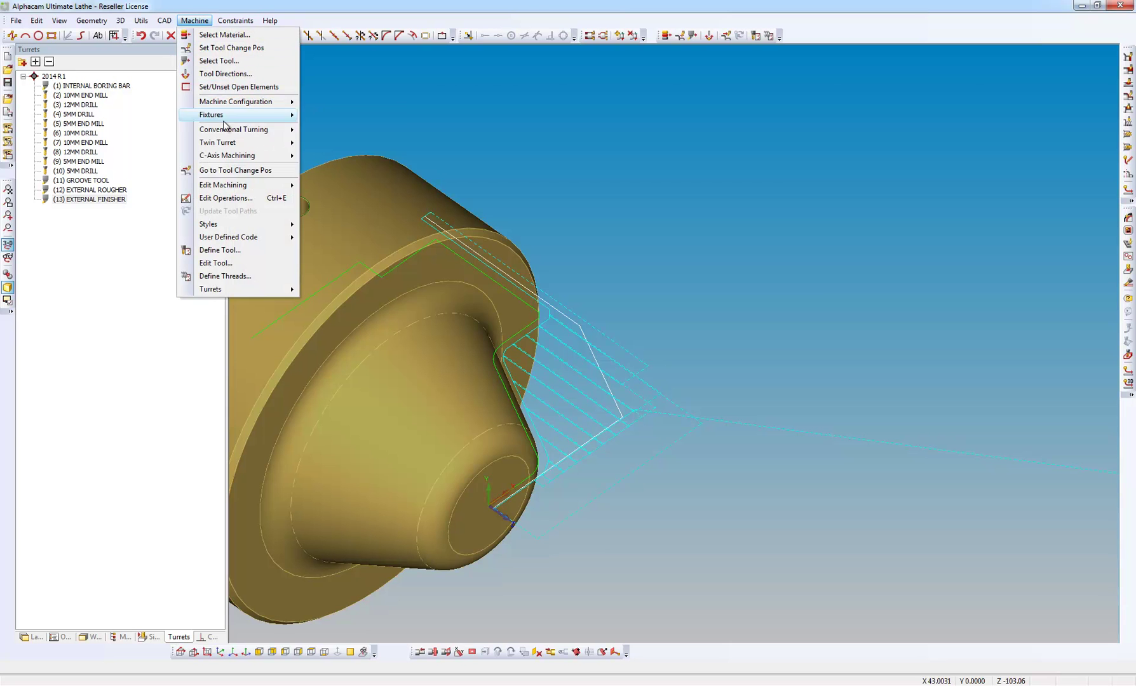
{"action": "mouse_move", "coordinate": [230, 131]}
{"action": "left_click", "coordinate": [366, 172]}
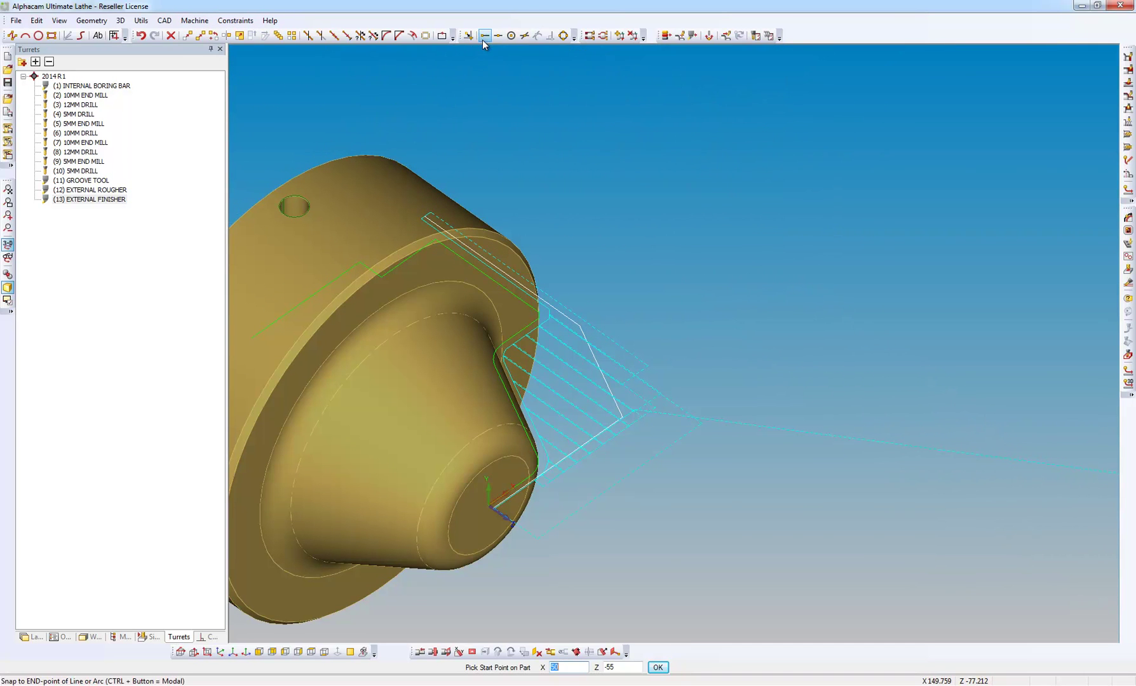
{"action": "left_click", "coordinate": [484, 36]}
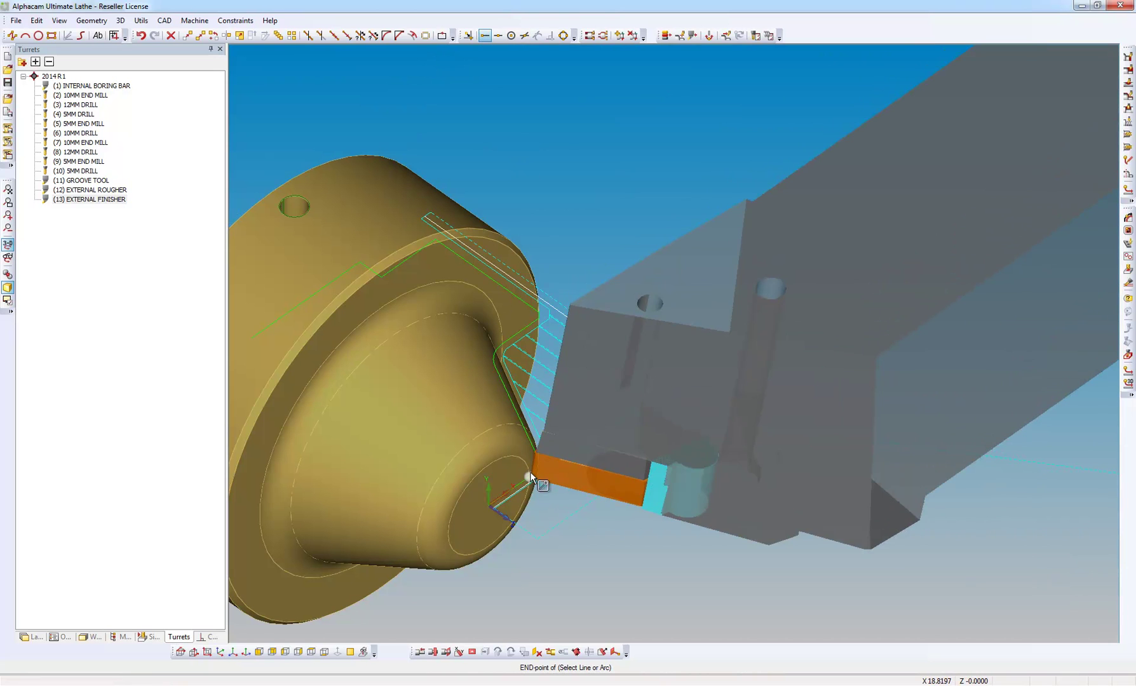
{"action": "left_click", "coordinate": [529, 475]}
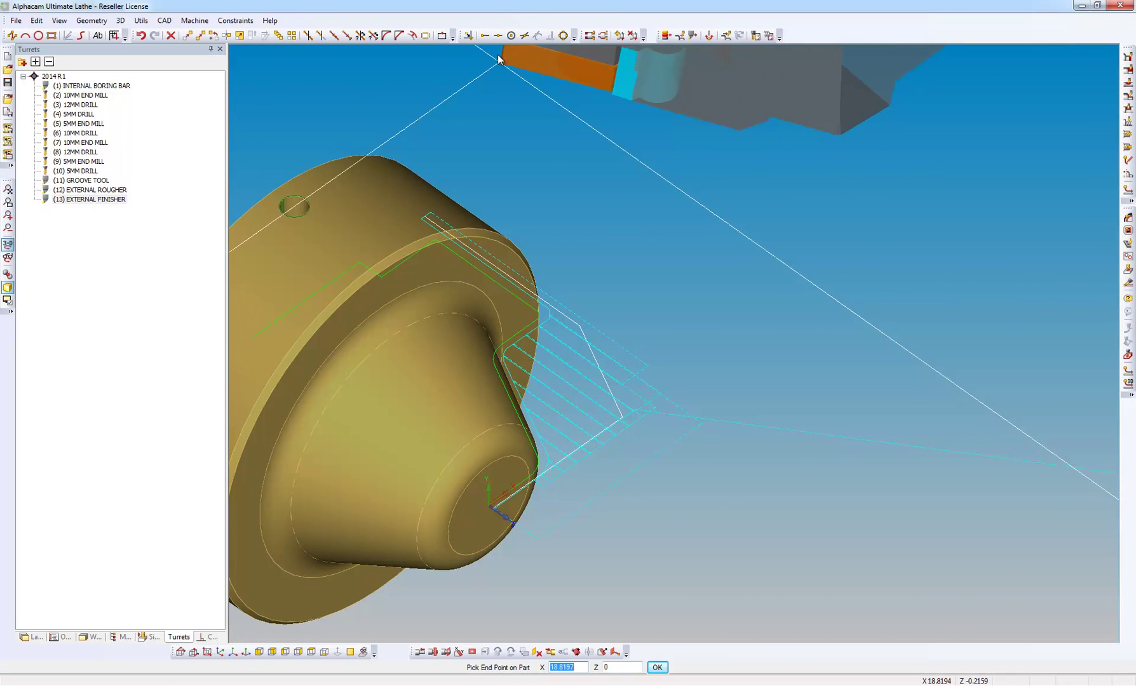
{"action": "left_click", "coordinate": [484, 36]}
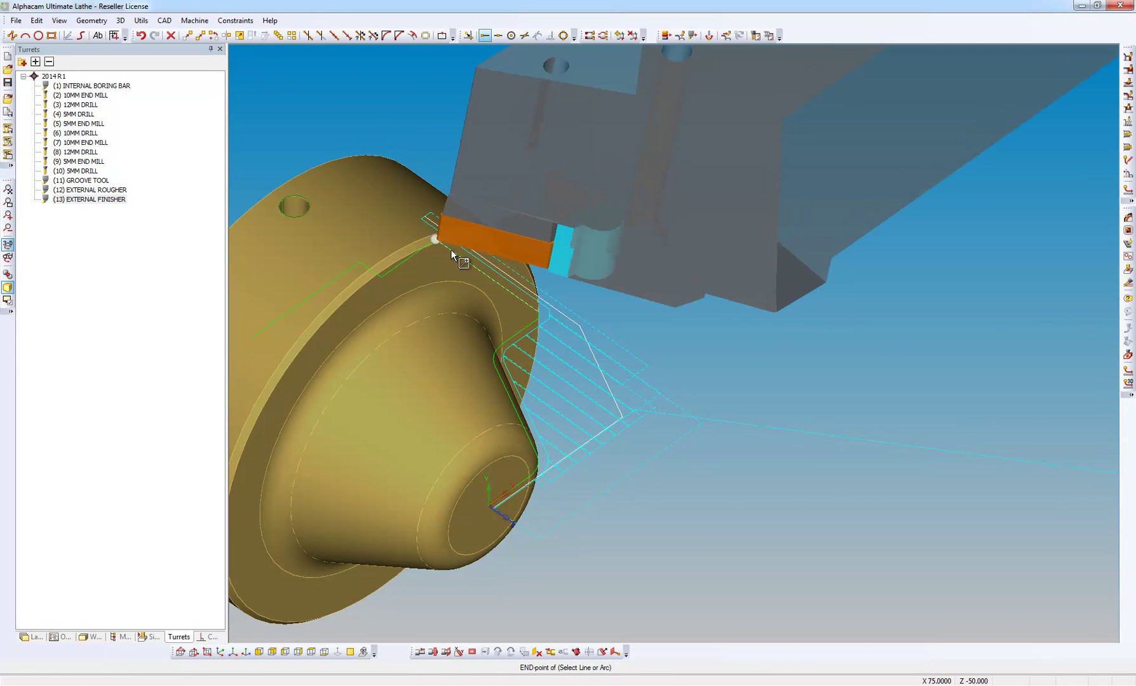
{"action": "left_click", "coordinate": [451, 250]}
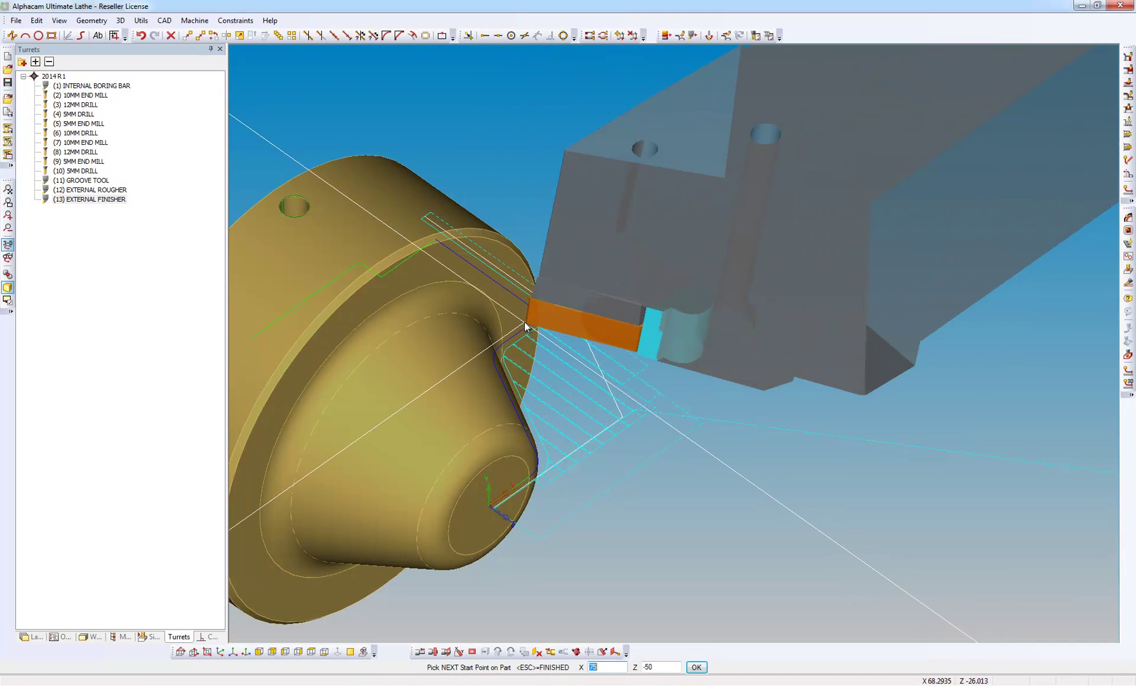
{"action": "key", "text": "Escape"}
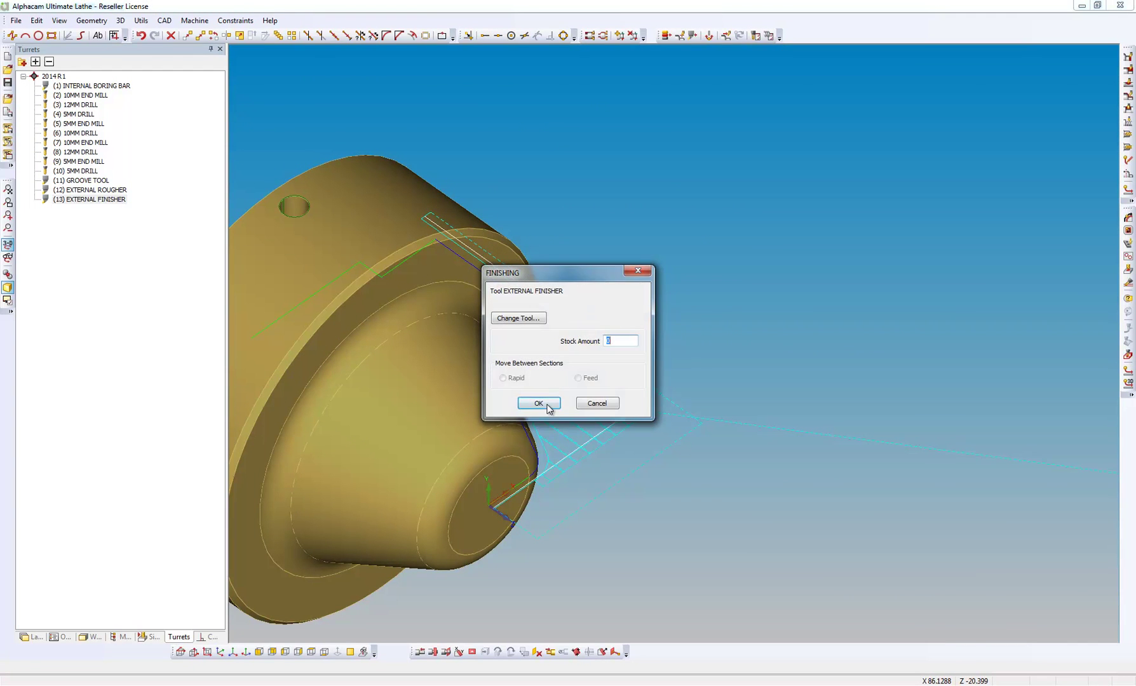
Step: Accept 0 stock and 2-length perpendicular leads, and set a Direct approach
{"action": "left_click", "coordinate": [533, 406]}
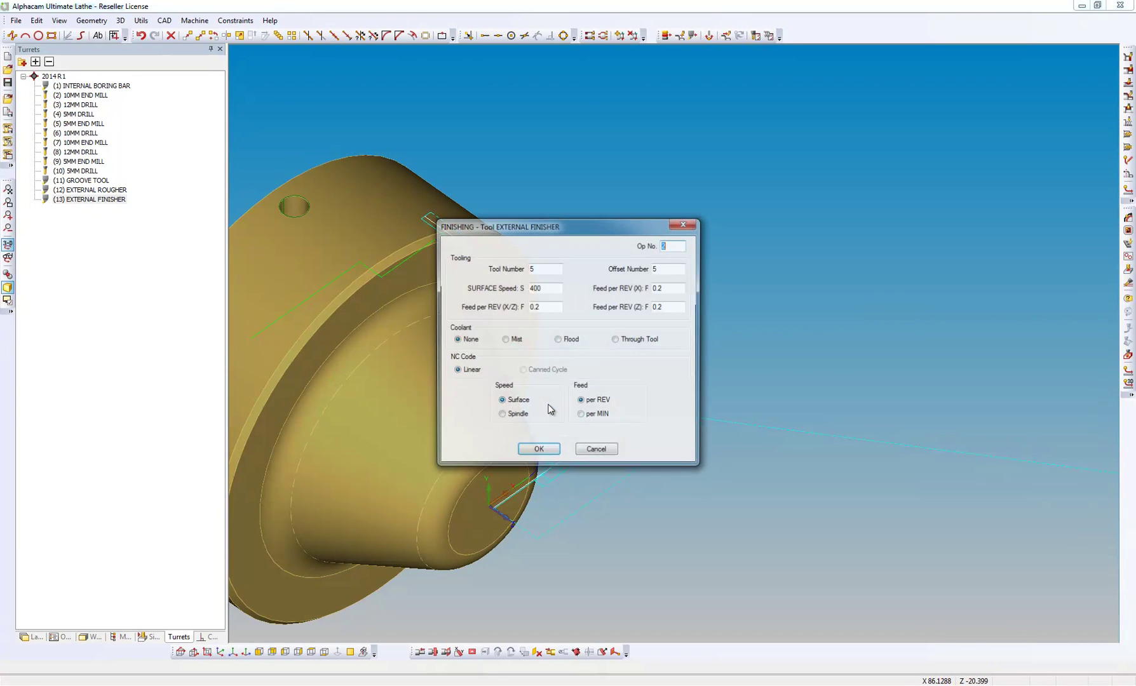
{"action": "left_click", "coordinate": [550, 451]}
{"action": "left_click", "coordinate": [550, 412]}
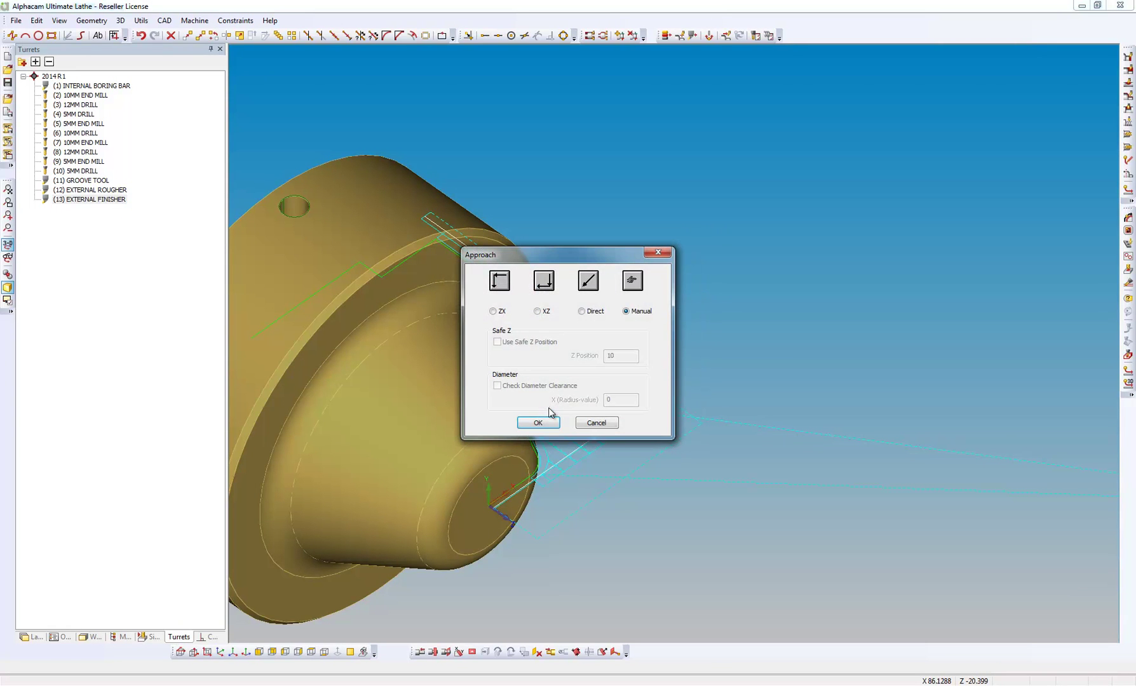
{"action": "left_click", "coordinate": [583, 312]}
{"action": "left_click", "coordinate": [556, 425]}
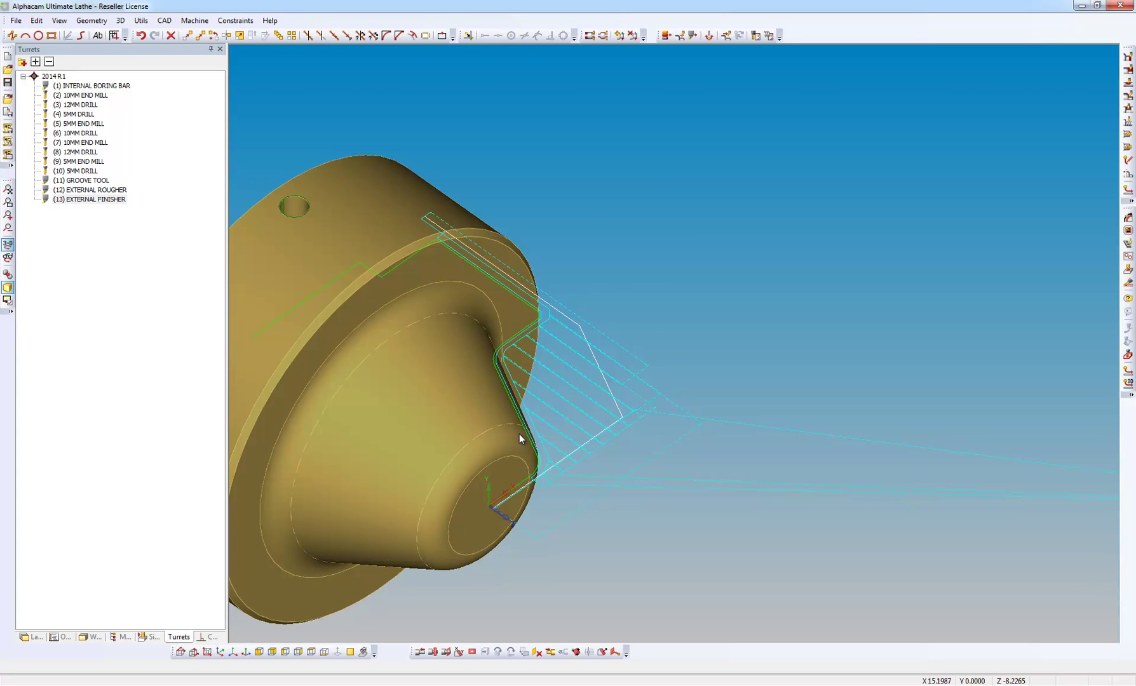
{"action": "scroll", "coordinate": [518, 438], "scroll_direction": "up", "scroll_amount": 2}
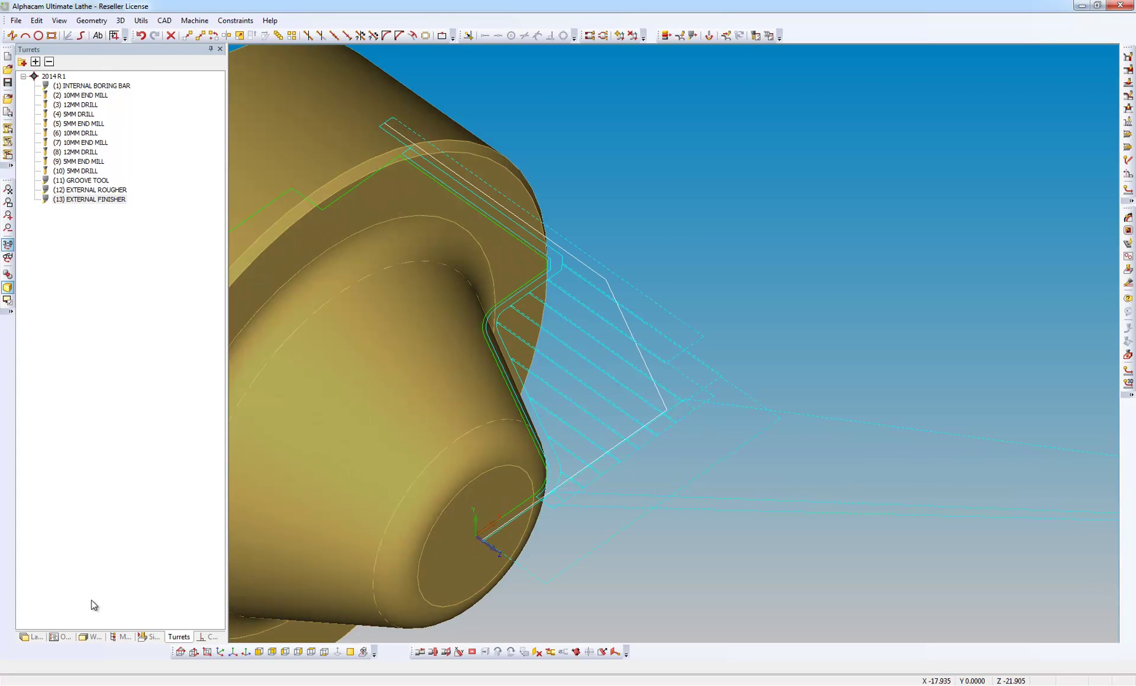
Step: In the Operations list, change the FINISHING operation's tool colour to red
{"action": "left_click", "coordinate": [58, 640]}
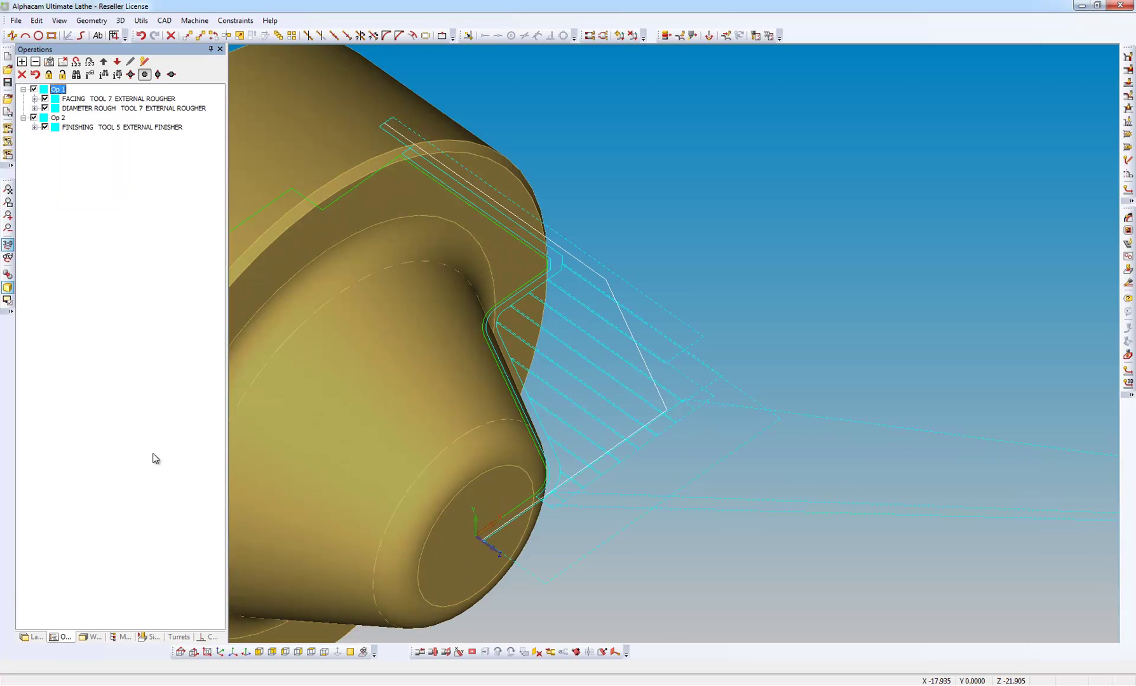
{"action": "right_click", "coordinate": [147, 128]}
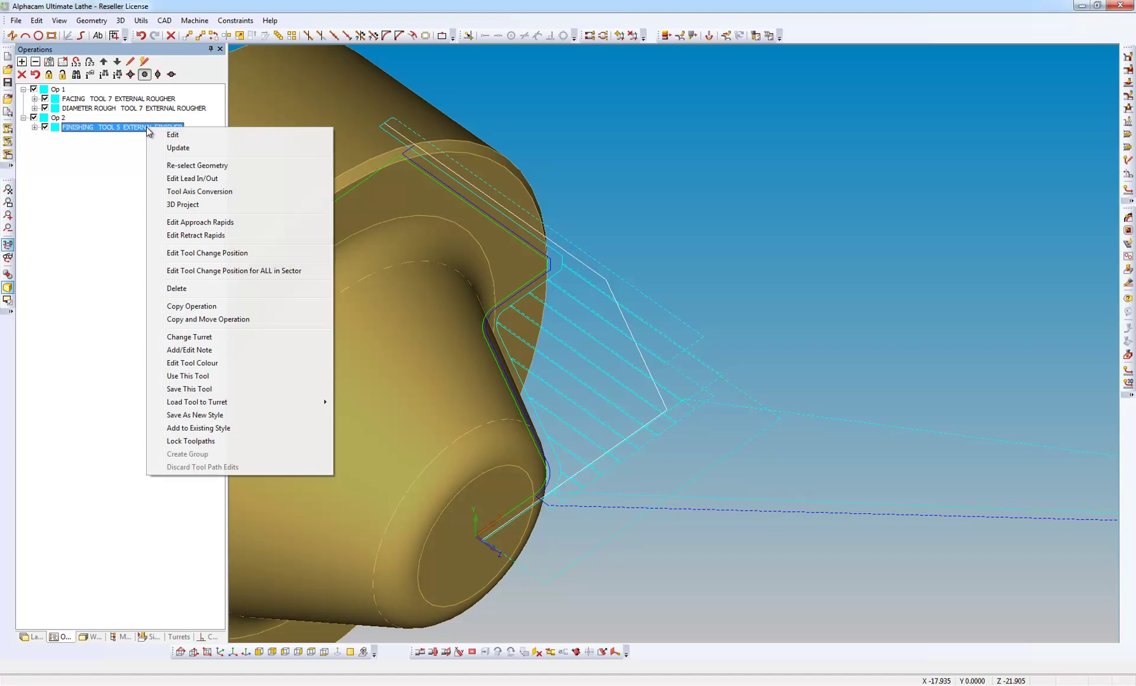
{"action": "left_click", "coordinate": [231, 363]}
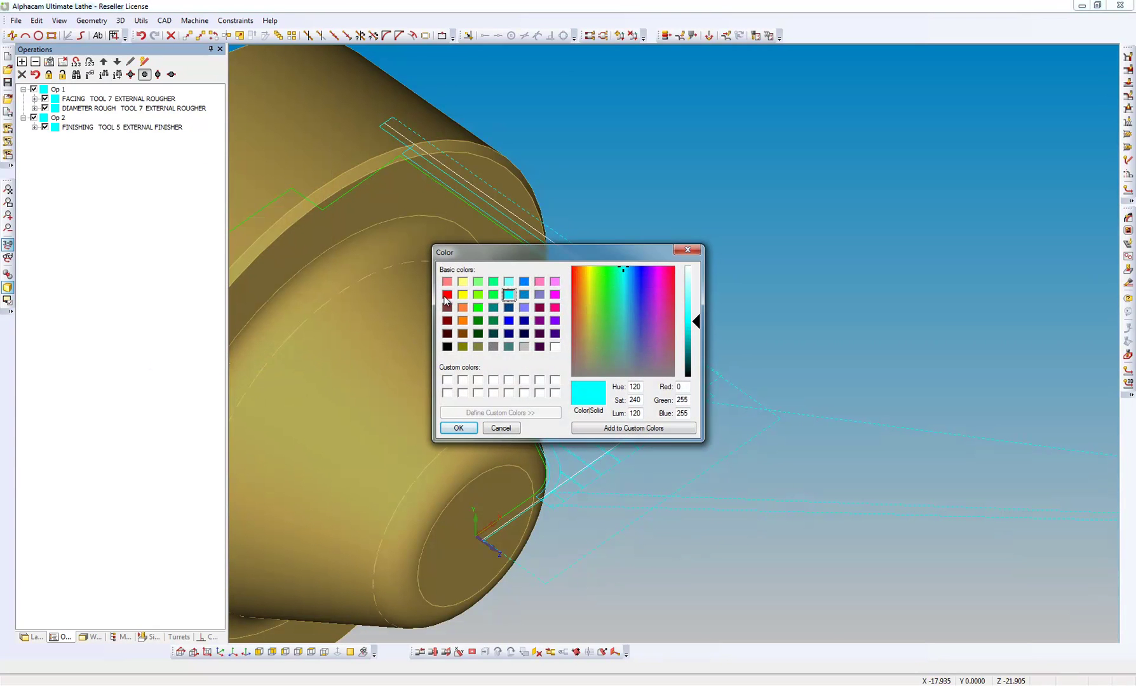
{"action": "left_click", "coordinate": [446, 296]}
{"action": "left_click", "coordinate": [458, 427]}
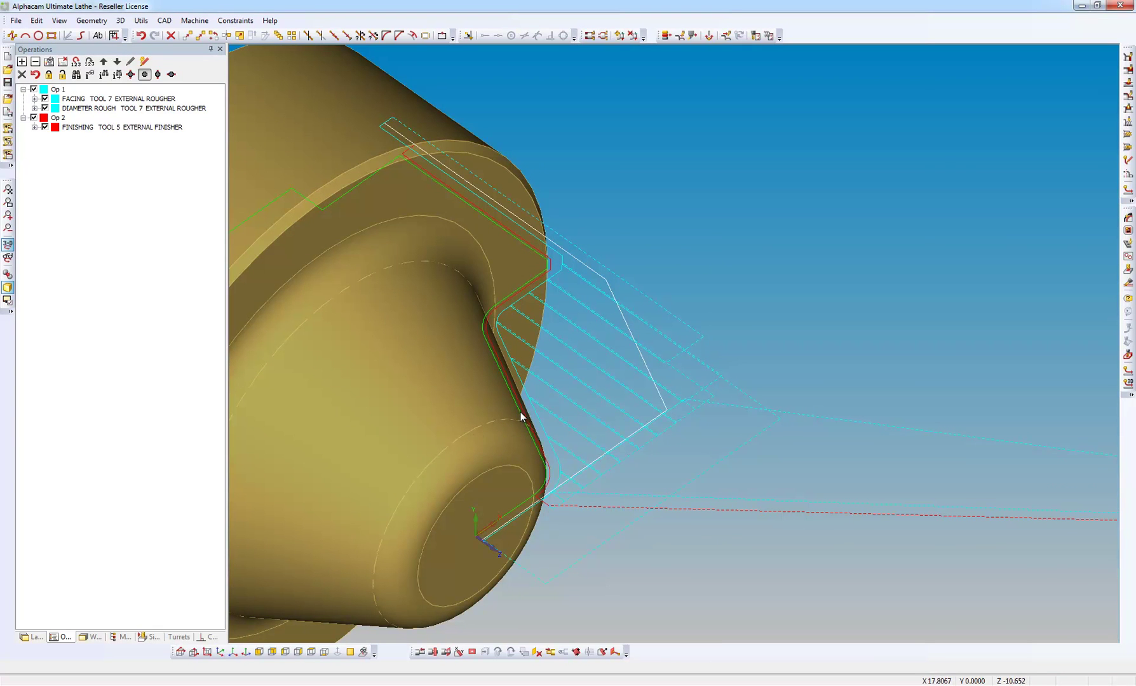
{"action": "scroll", "coordinate": [521, 413], "scroll_direction": "down", "scroll_amount": 6}
Step: Orbit and pan the view to face the turret head-on
{"action": "scroll", "coordinate": [494, 409], "scroll_direction": "down", "scroll_amount": 2}
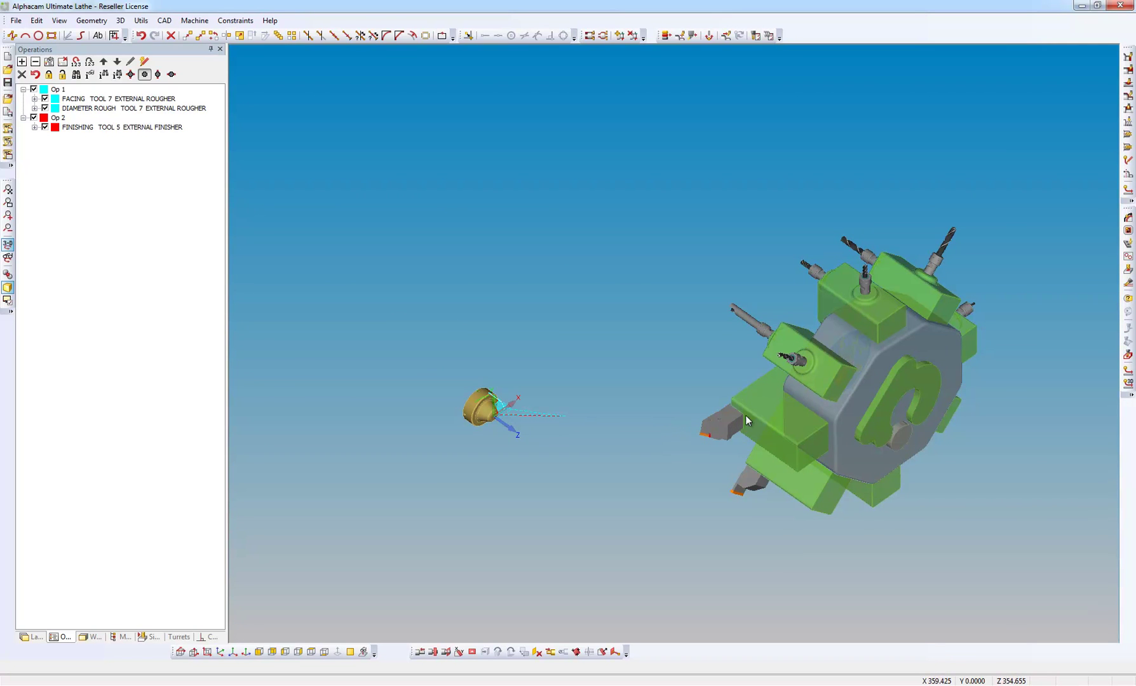
{"action": "middle_click_drag", "start_coordinate": [796, 433], "coordinate": [826, 439]}
{"action": "middle_click_drag", "start_coordinate": [520, 373], "coordinate": [1115, 521]}
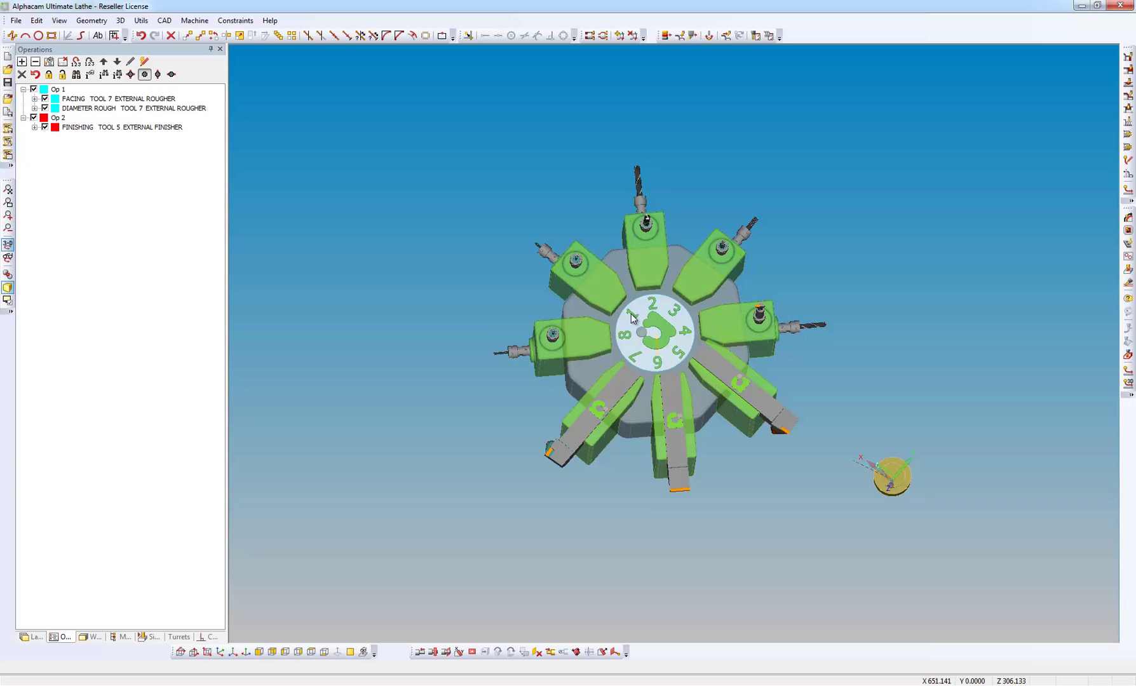
{"action": "middle_click_drag", "start_coordinate": [631, 314], "coordinate": [572, 335]}
{"action": "scroll", "coordinate": [572, 335], "scroll_direction": "up", "scroll_amount": 2}
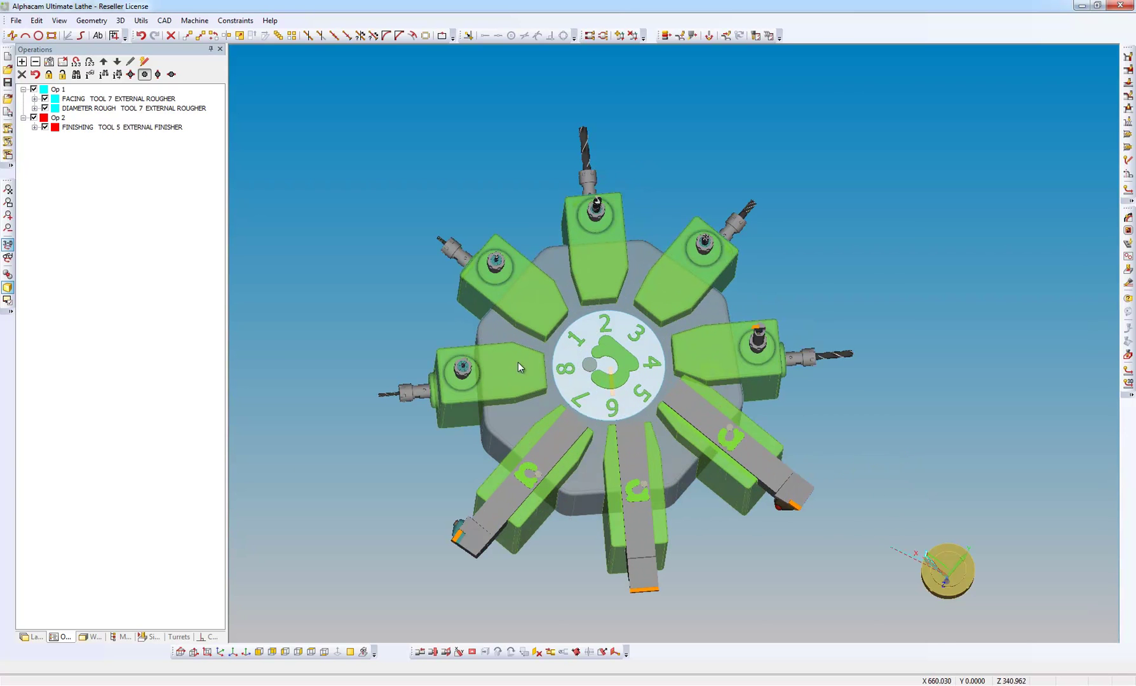
Step: Make the 5MM DRILL active with a direct tool-change retract, then zoom isometrically onto the hole
{"action": "left_click", "coordinate": [179, 635]}
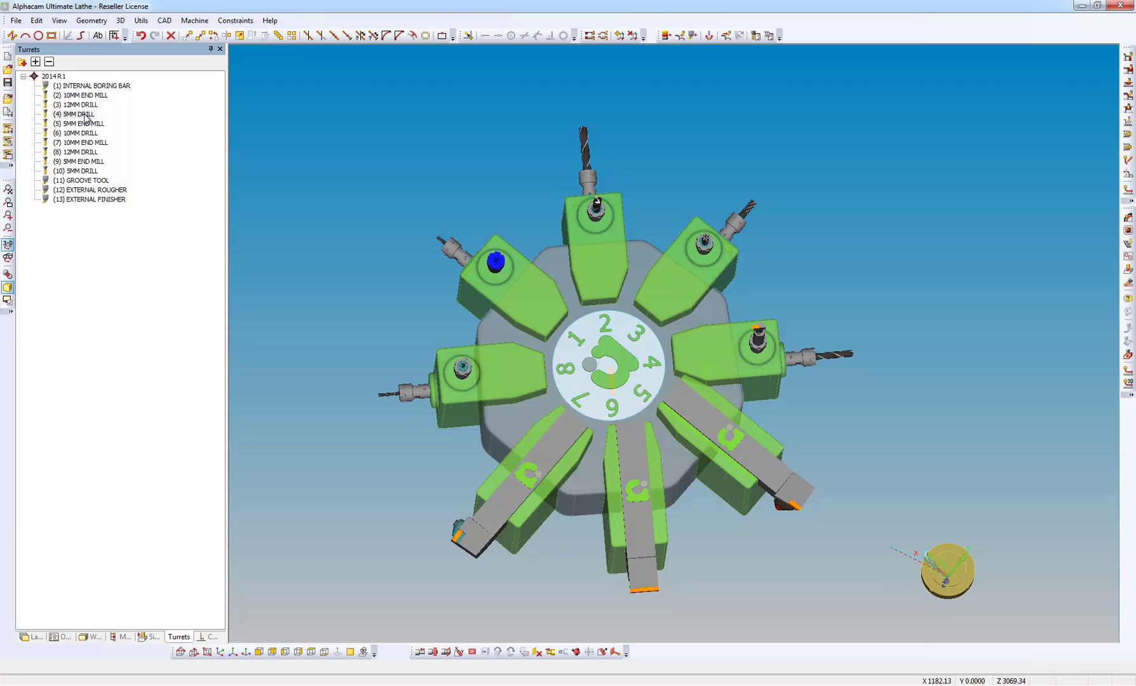
{"action": "right_click", "coordinate": [87, 174]}
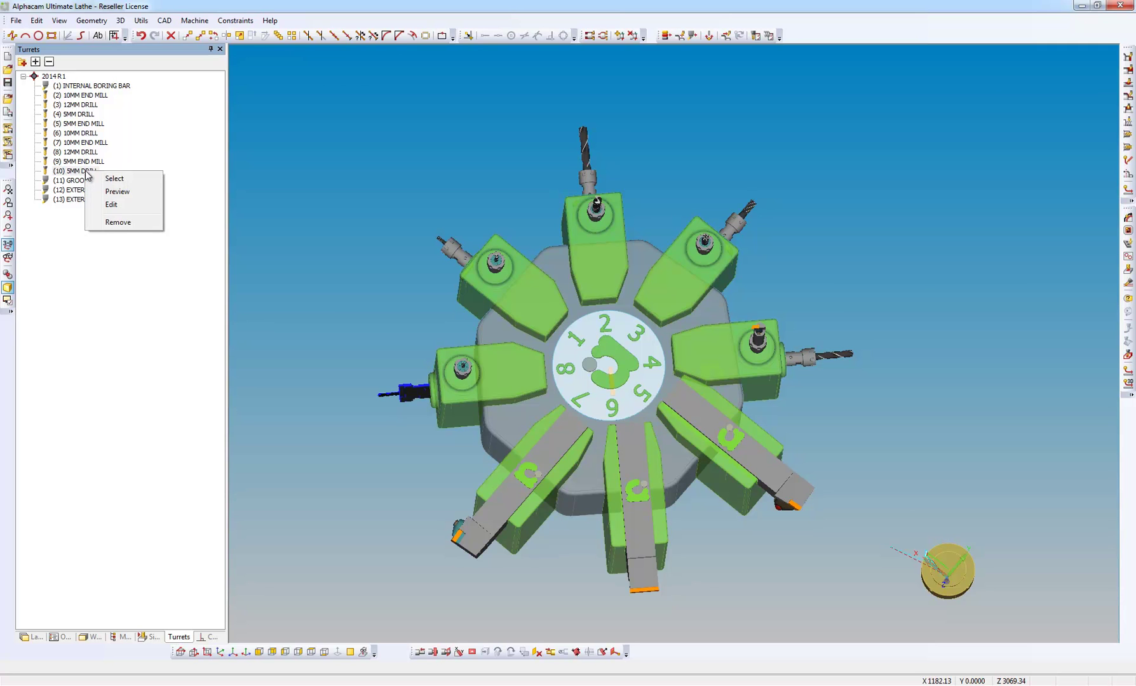
{"action": "left_click", "coordinate": [131, 184]}
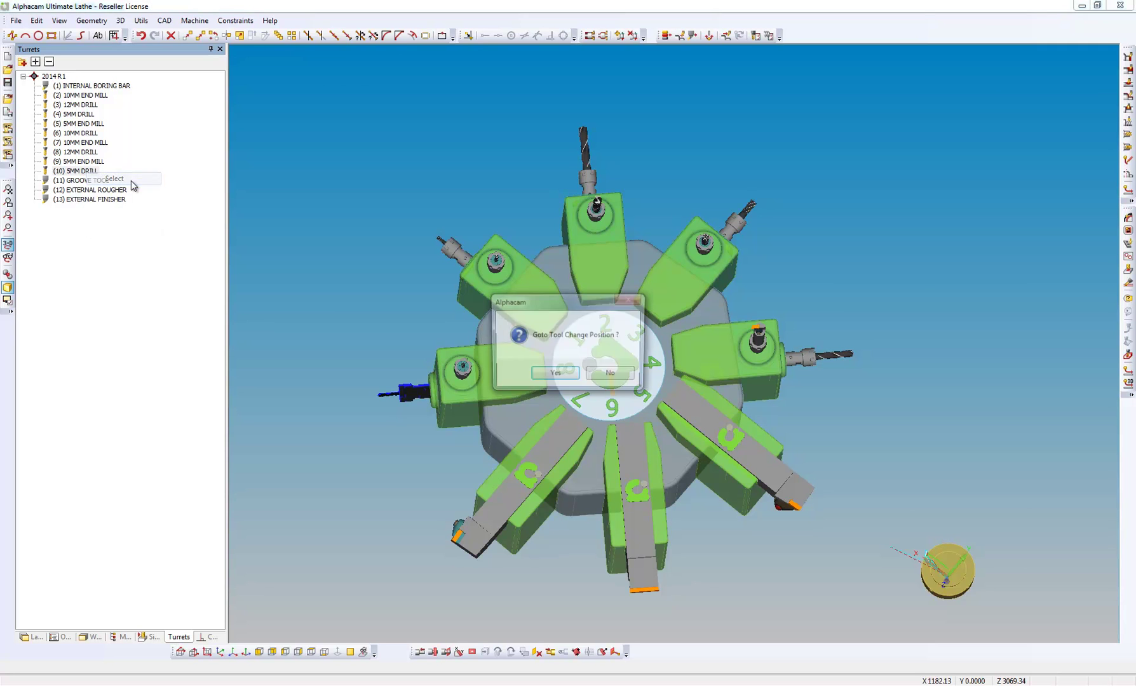
{"action": "left_click", "coordinate": [553, 375]}
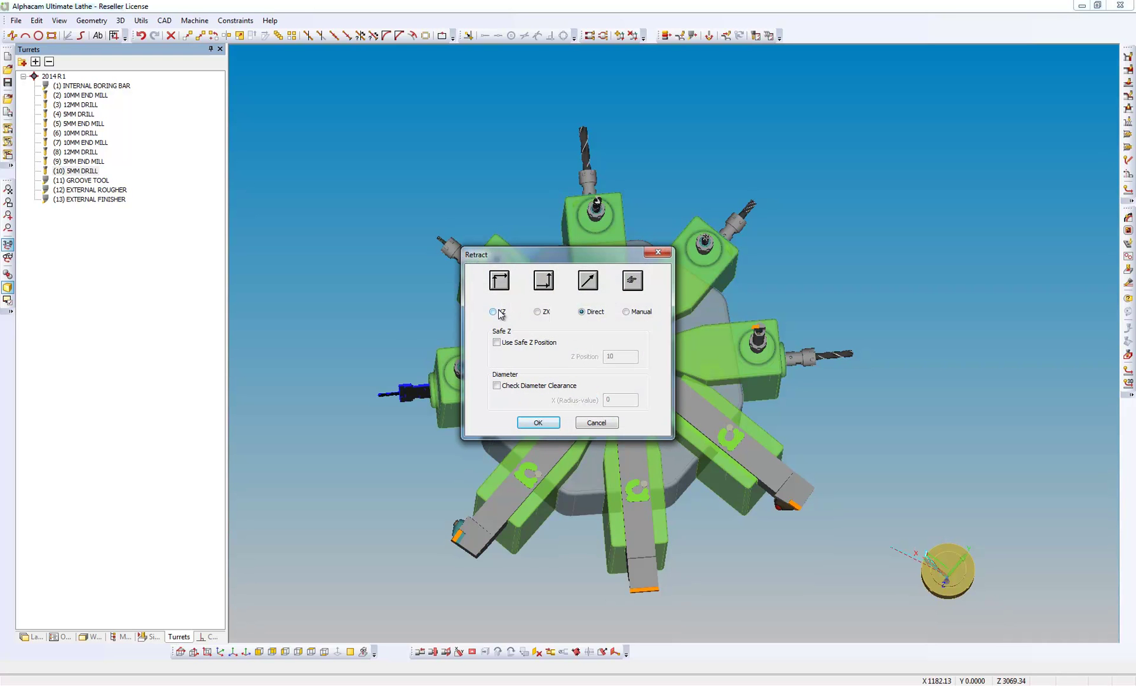
{"action": "left_click", "coordinate": [544, 422]}
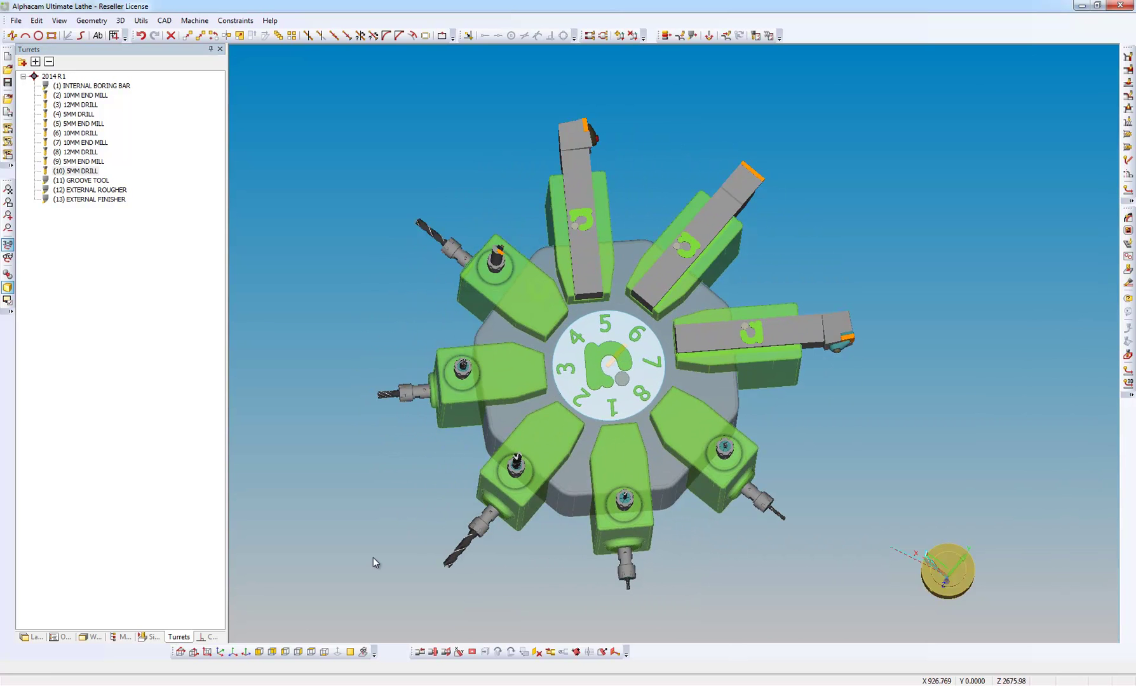
{"action": "left_click", "coordinate": [221, 652]}
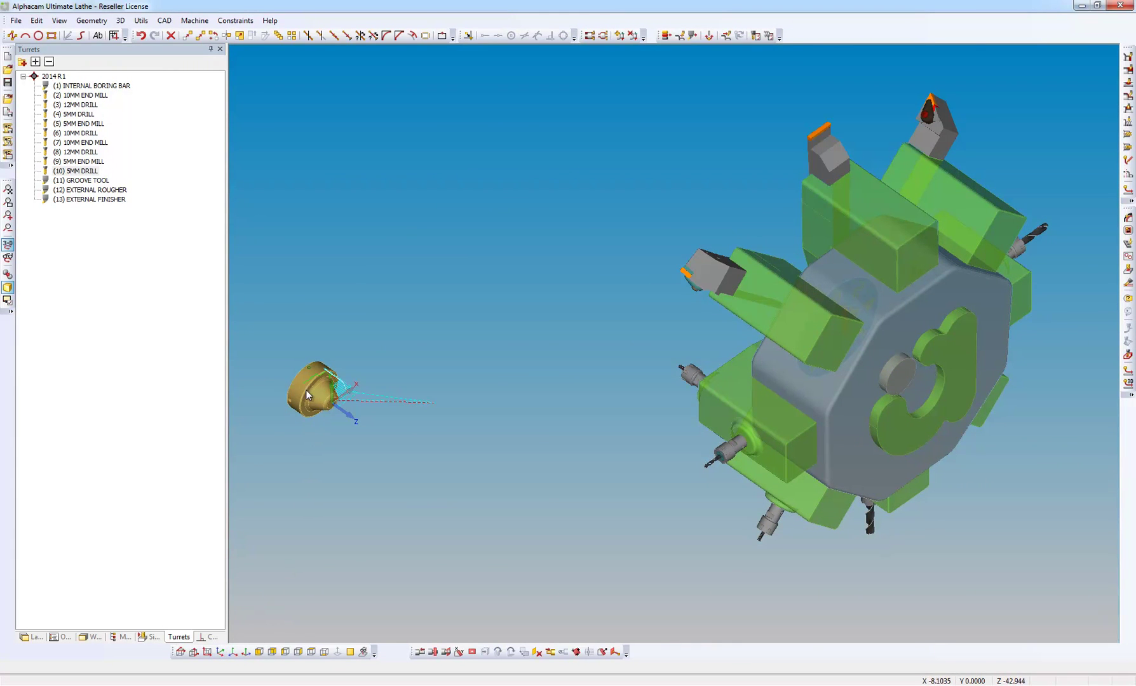
{"action": "scroll", "coordinate": [306, 369], "scroll_direction": "up", "scroll_amount": 4}
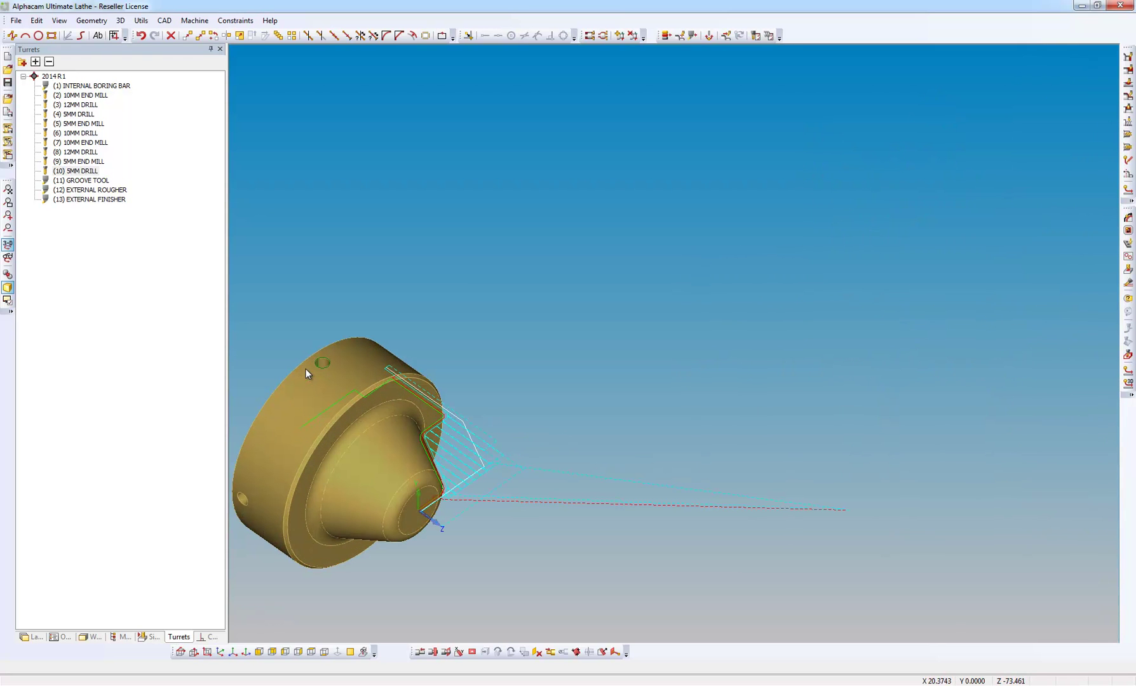
Step: Add a C-axis Auto Z pecking cycle with the 5MM DRILL, peck 2 at 4500 rpm, on the radial hole
{"action": "left_click", "coordinate": [194, 21]}
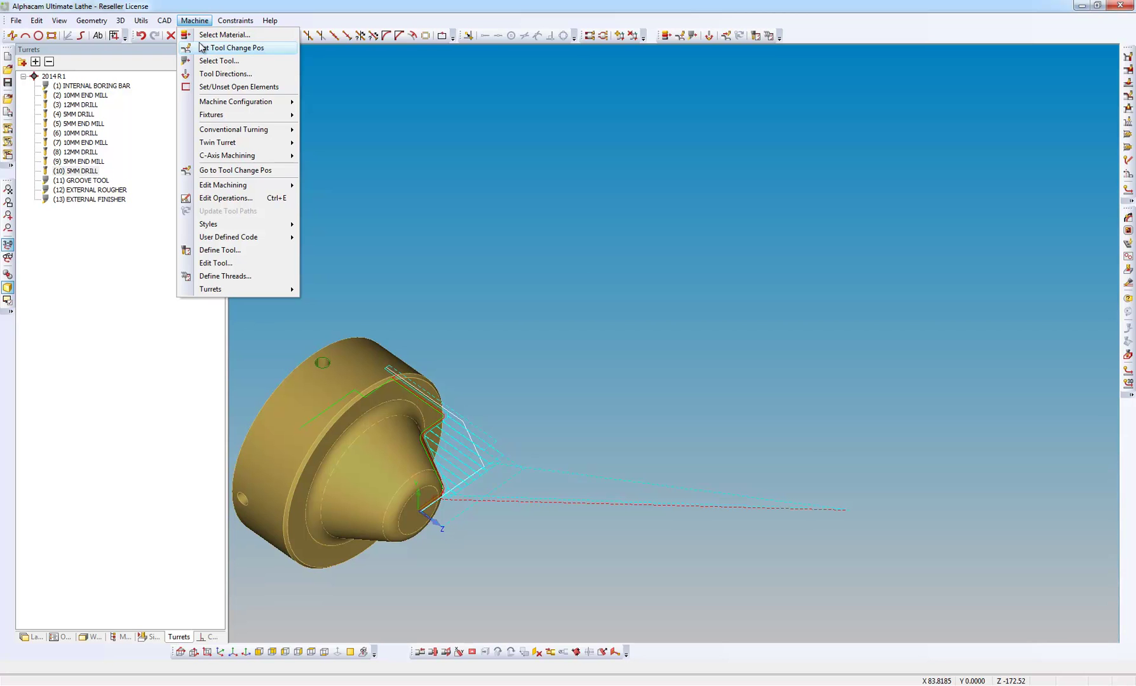
{"action": "mouse_move", "coordinate": [231, 158]}
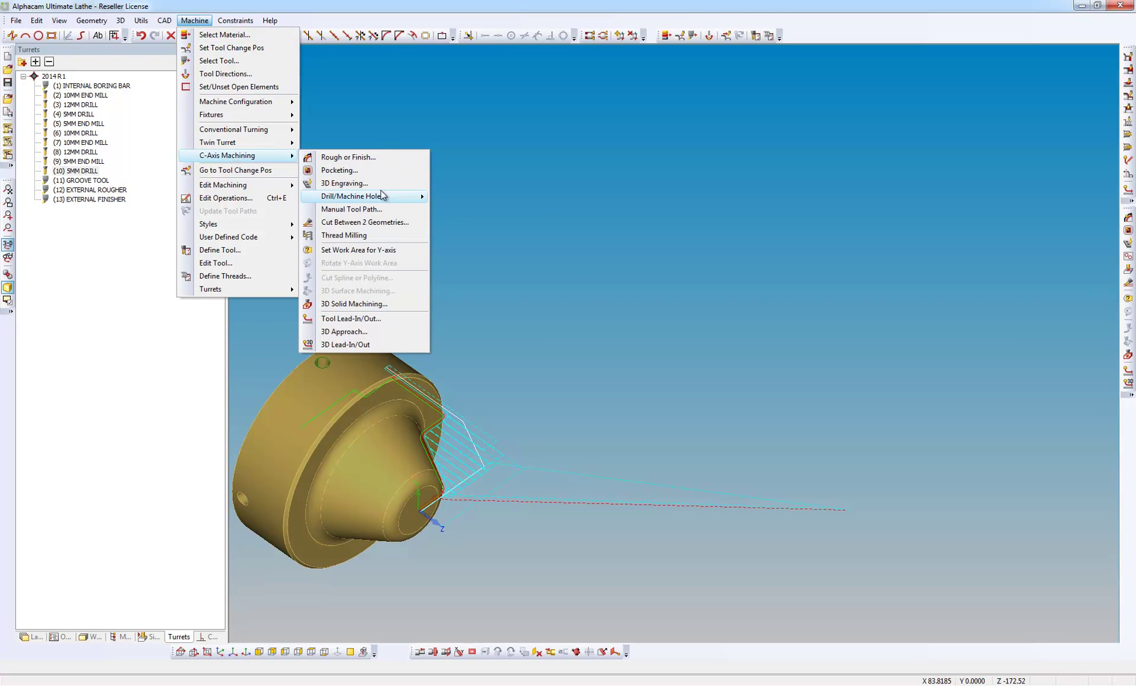
{"action": "mouse_move", "coordinate": [385, 197]}
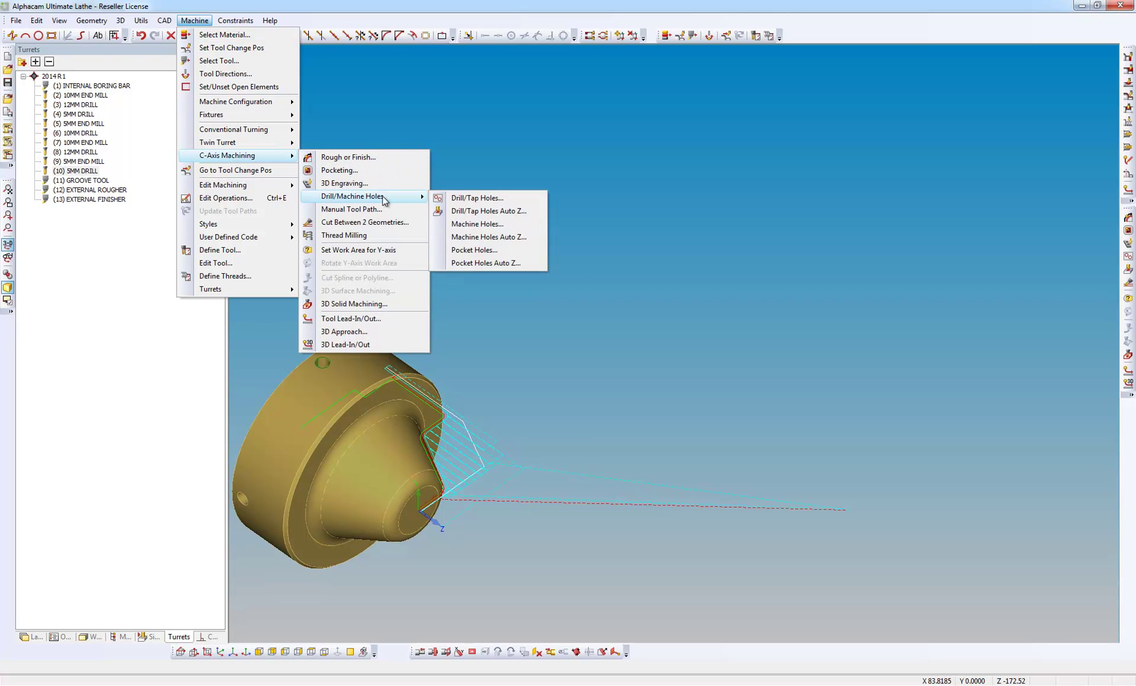
{"action": "left_click", "coordinate": [535, 214]}
{"action": "left_click", "coordinate": [422, 125]}
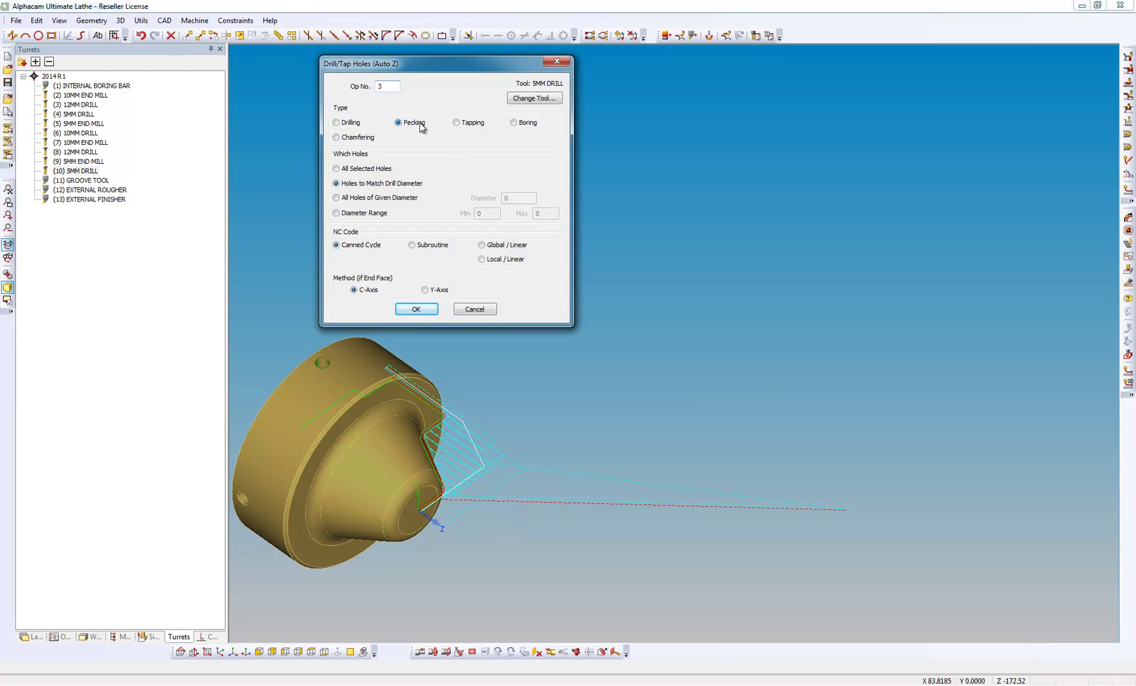
{"action": "left_click", "coordinate": [416, 309]}
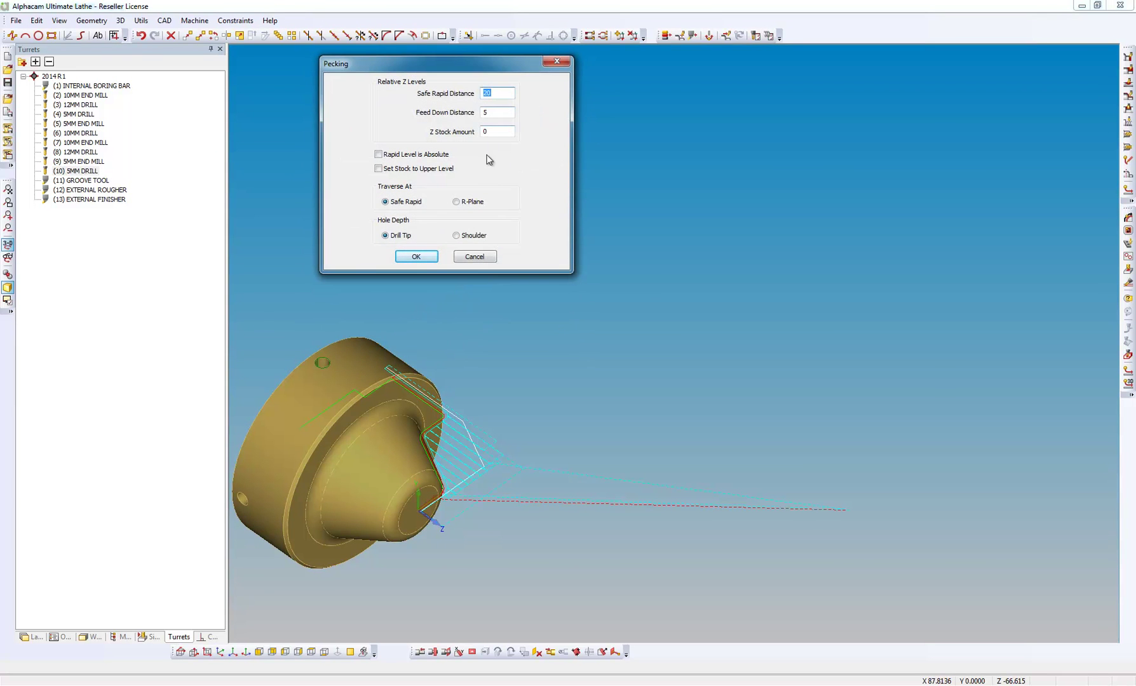
{"action": "left_click", "coordinate": [416, 257]}
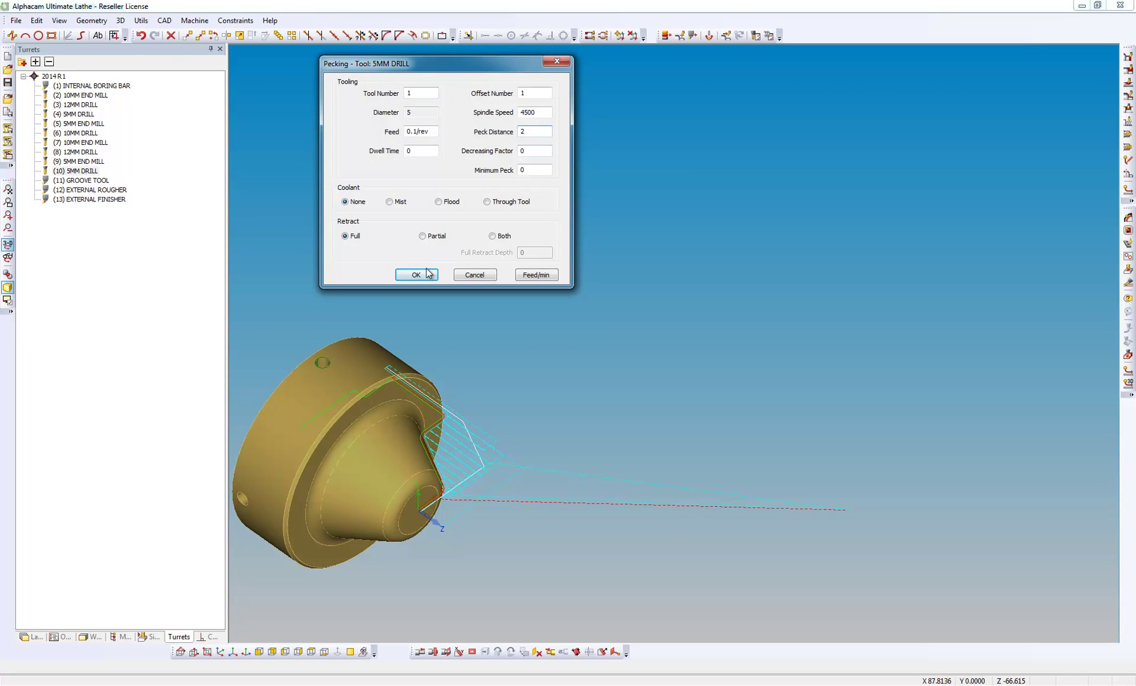
{"action": "left_click", "coordinate": [423, 275]}
{"action": "left_click", "coordinate": [327, 366]}
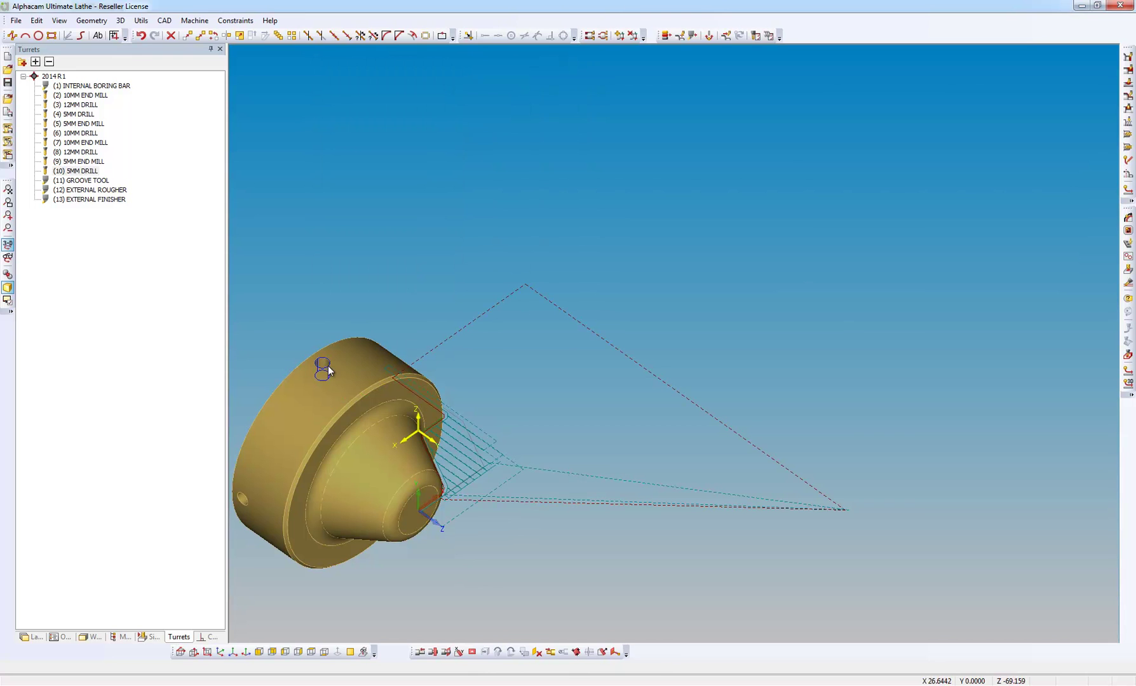
{"action": "left_click", "coordinate": [632, 667]}
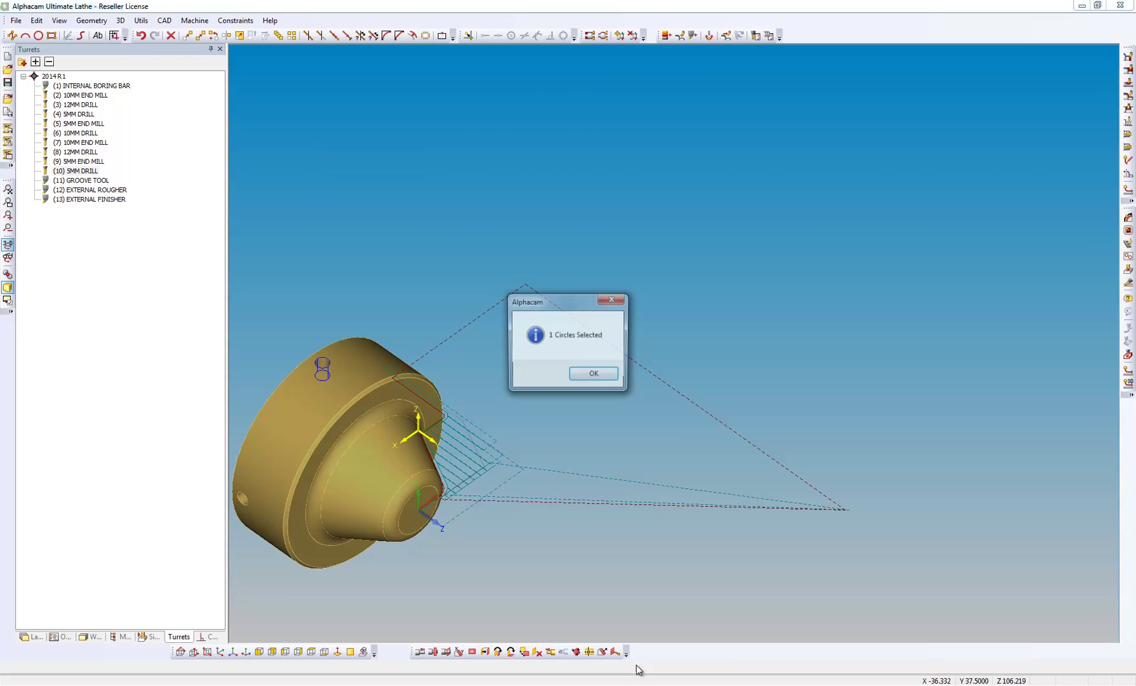
{"action": "left_click", "coordinate": [602, 376]}
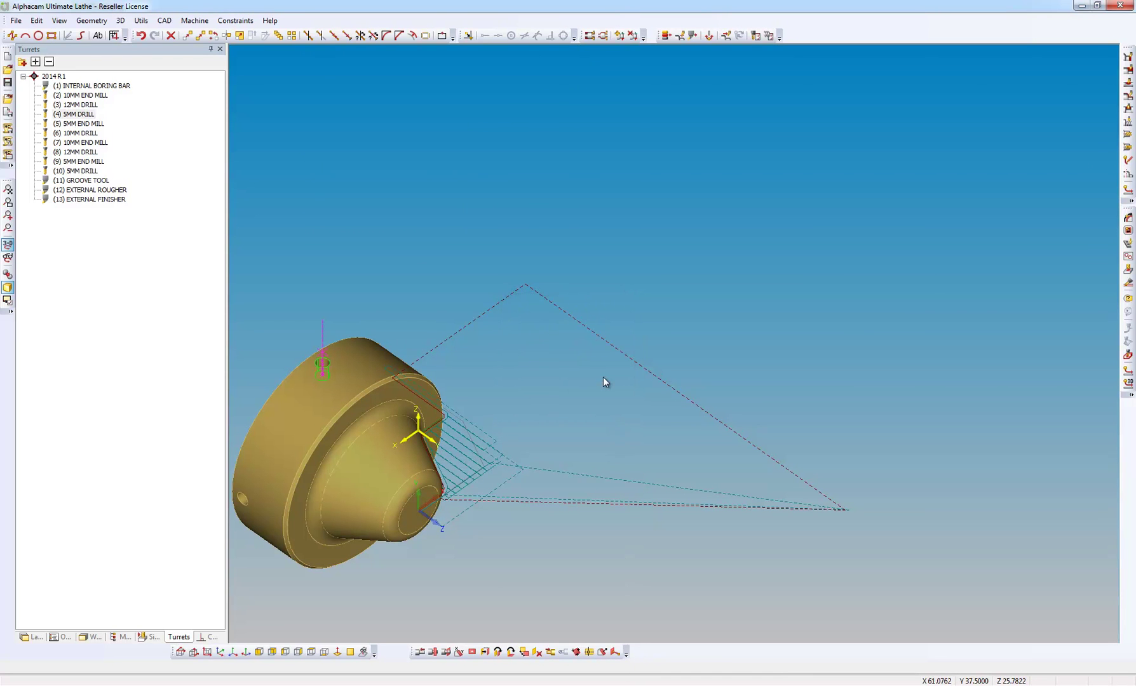
Step: Cancel the work plane and rotate Toolpath 14 about the part axis by 90° into 4 copies
{"action": "left_click", "coordinate": [537, 653]}
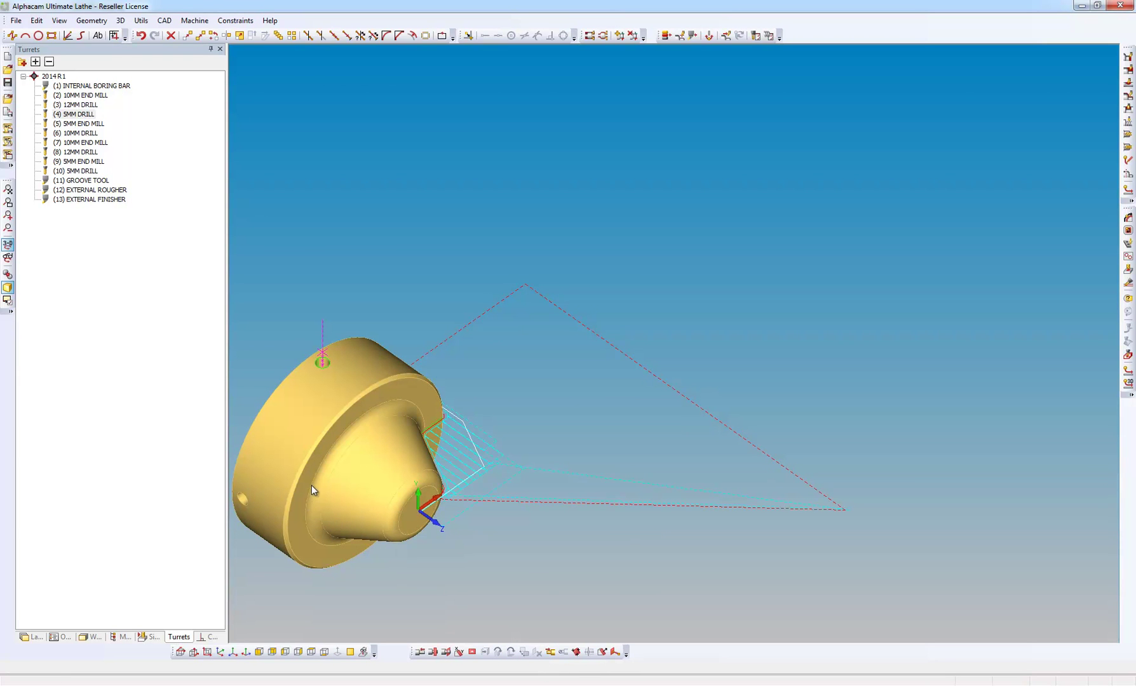
{"action": "left_click", "coordinate": [31, 637]}
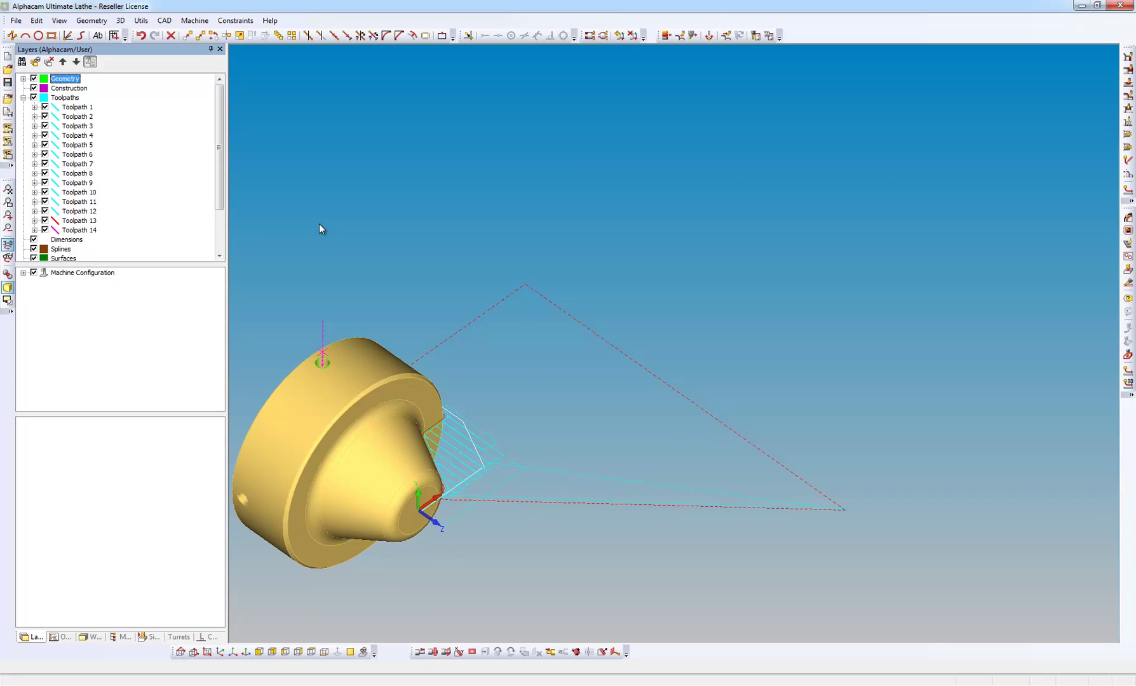
{"action": "left_click", "coordinate": [213, 36]}
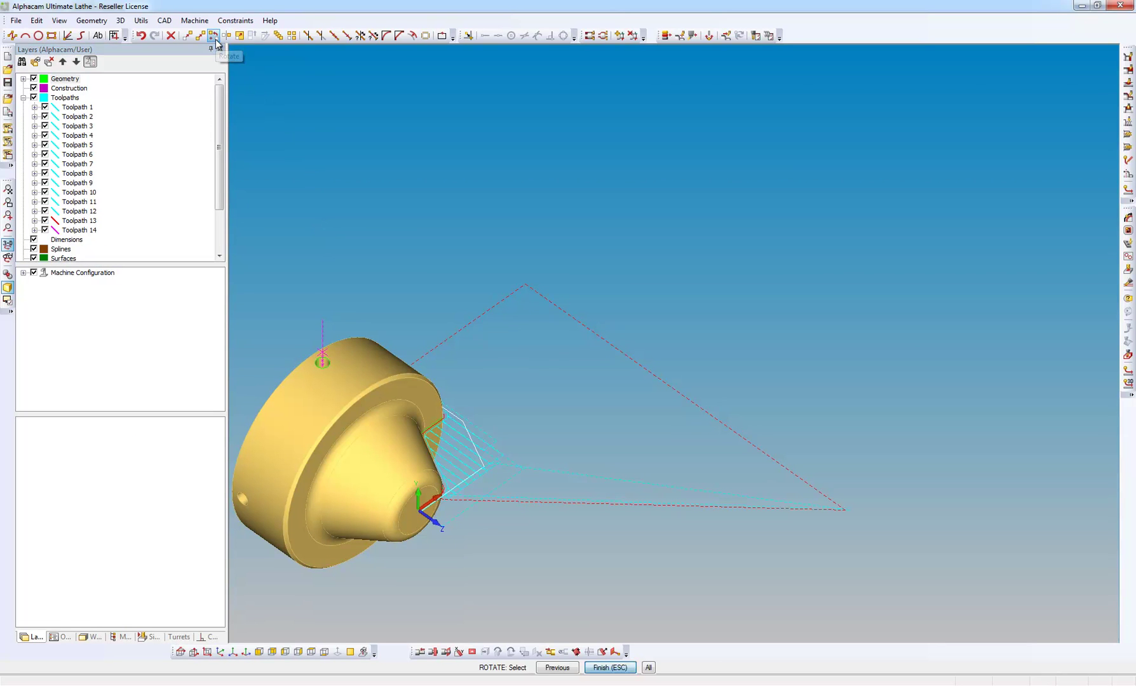
{"action": "left_click", "coordinate": [78, 231]}
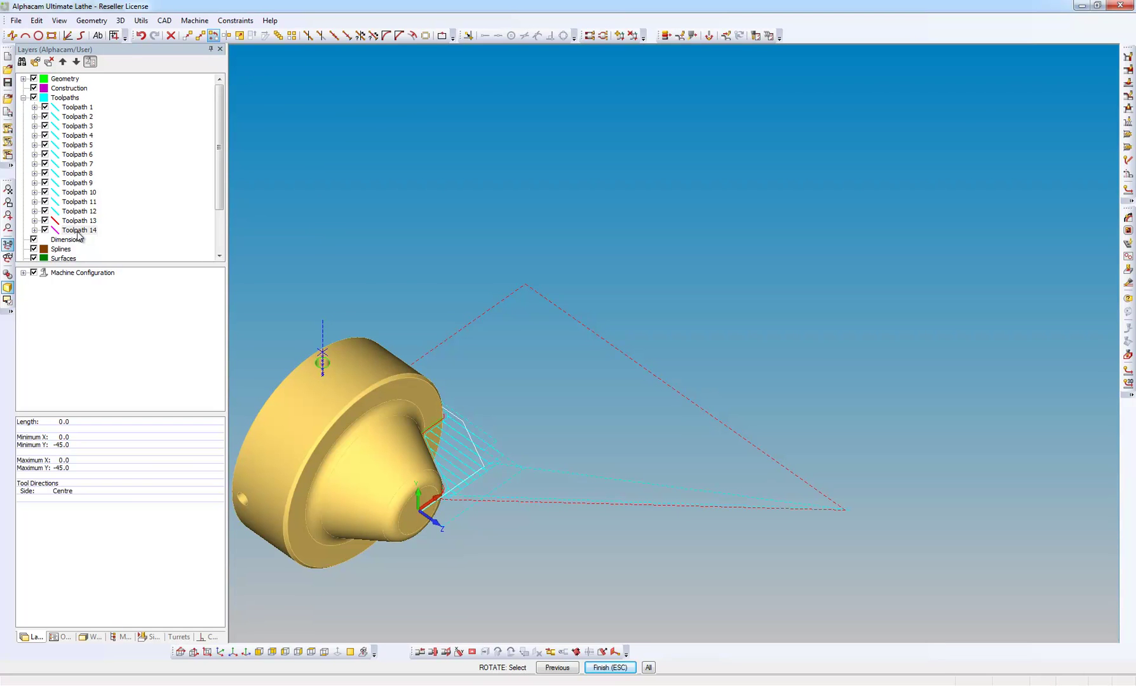
{"action": "left_click", "coordinate": [604, 667]}
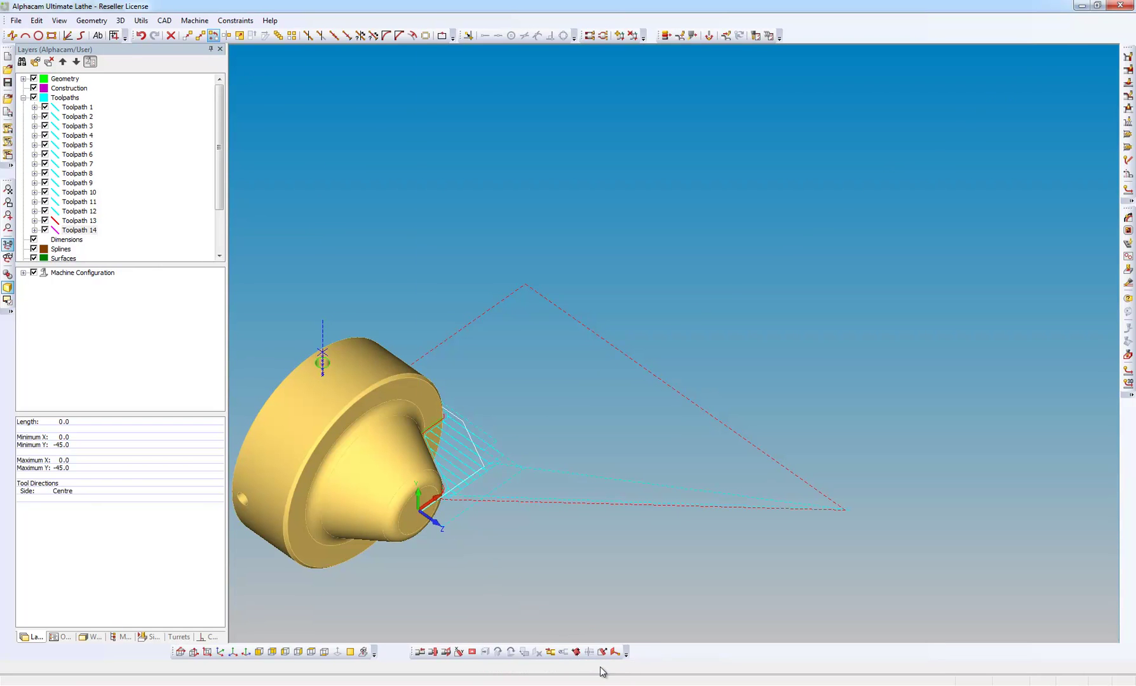
{"action": "left_click", "coordinate": [543, 598]}
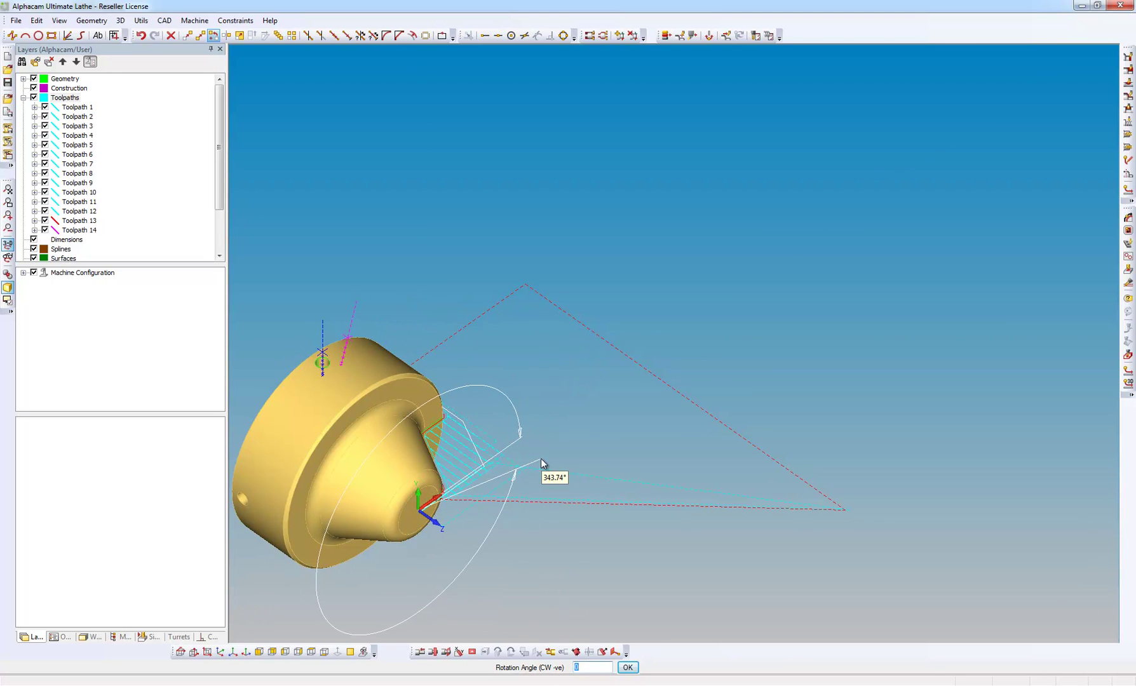
{"action": "type", "text": "90"}
{"action": "key", "text": "Return"}
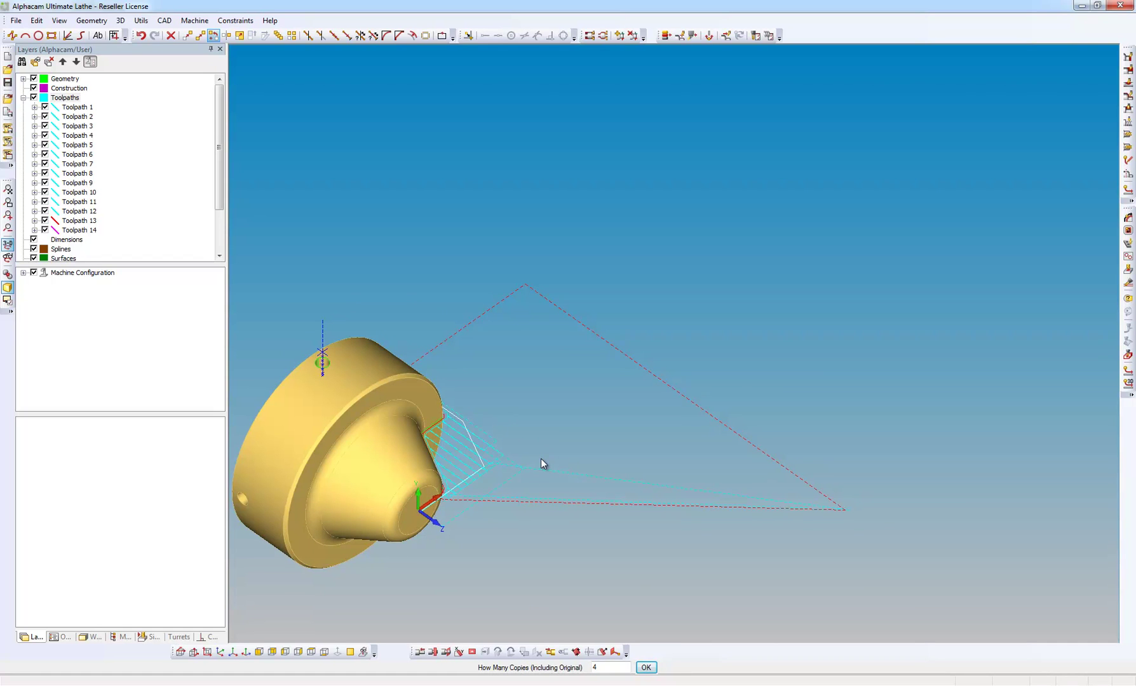
{"action": "key", "text": "Return"}
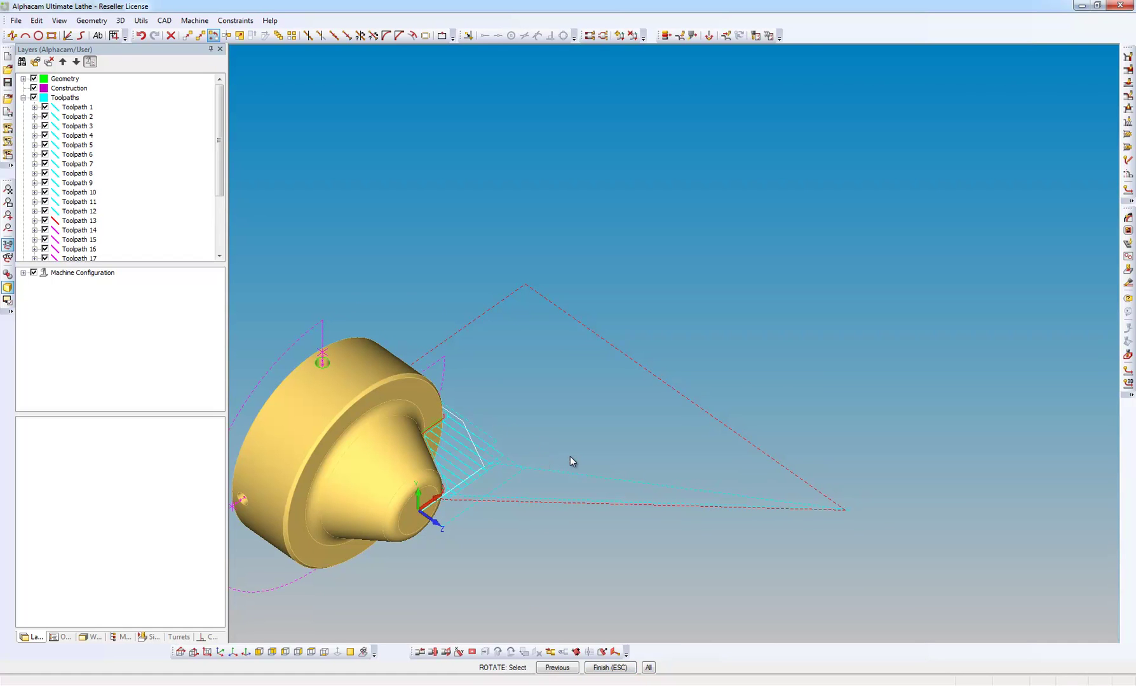
{"action": "key", "text": "Escape"}
Step: Play the solid simulation with turret, switching from Real-Time to Fast Forward until Op 3 peck drilling
{"action": "scroll", "coordinate": [549, 477], "scroll_direction": "down", "scroll_amount": 1}
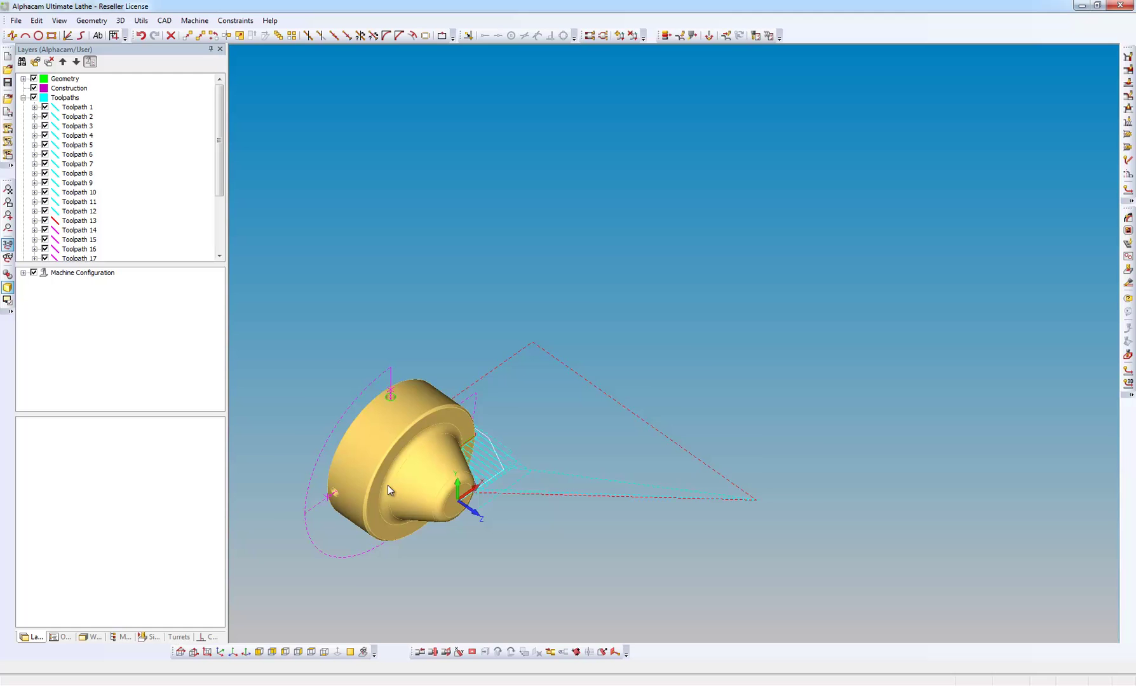
{"action": "scroll", "coordinate": [387, 486], "scroll_direction": "up", "scroll_amount": 1}
{"action": "scroll", "coordinate": [388, 484], "scroll_direction": "down", "scroll_amount": 2}
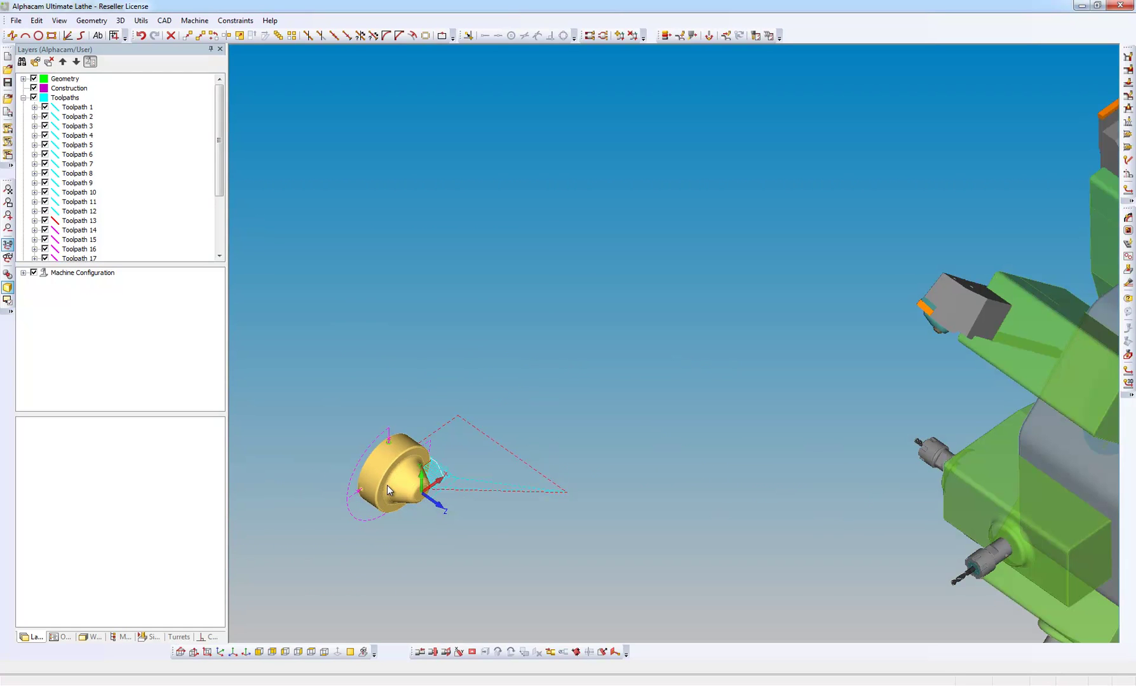
{"action": "right_click", "coordinate": [389, 486]}
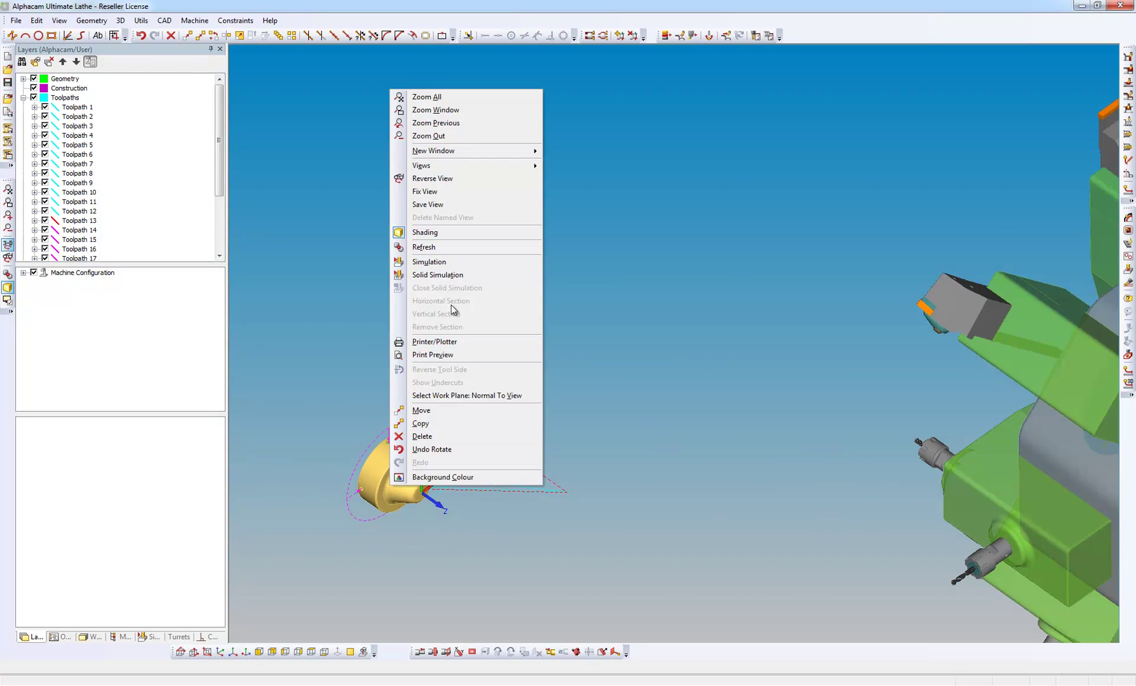
{"action": "left_click", "coordinate": [448, 275]}
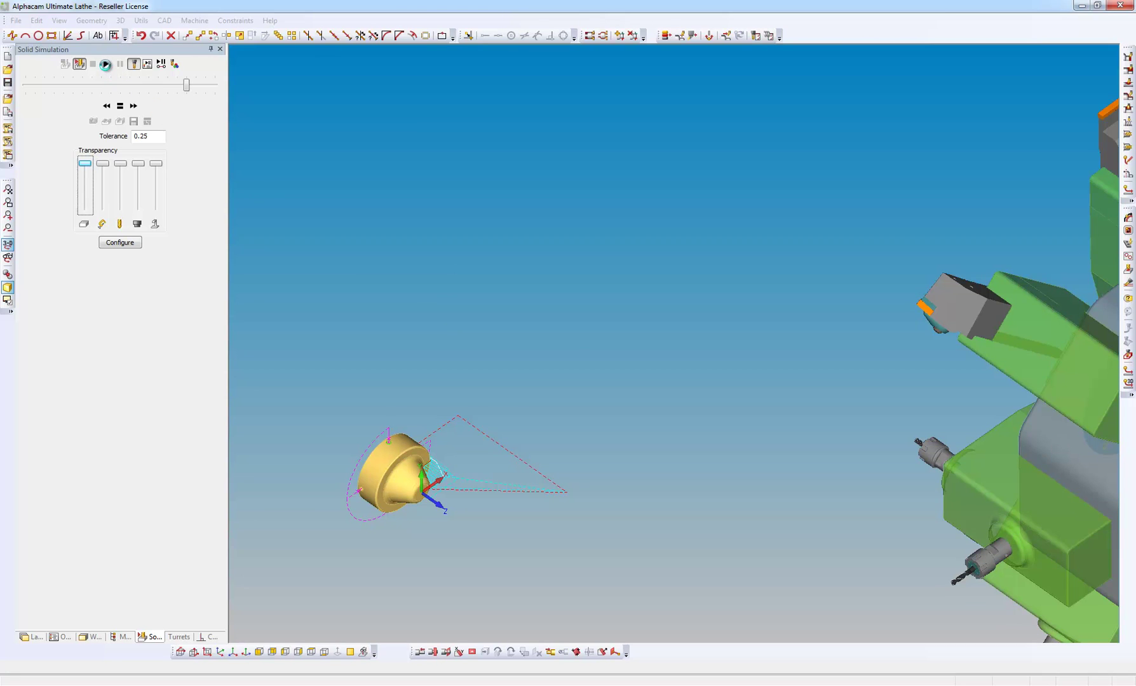
{"action": "left_click", "coordinate": [105, 65]}
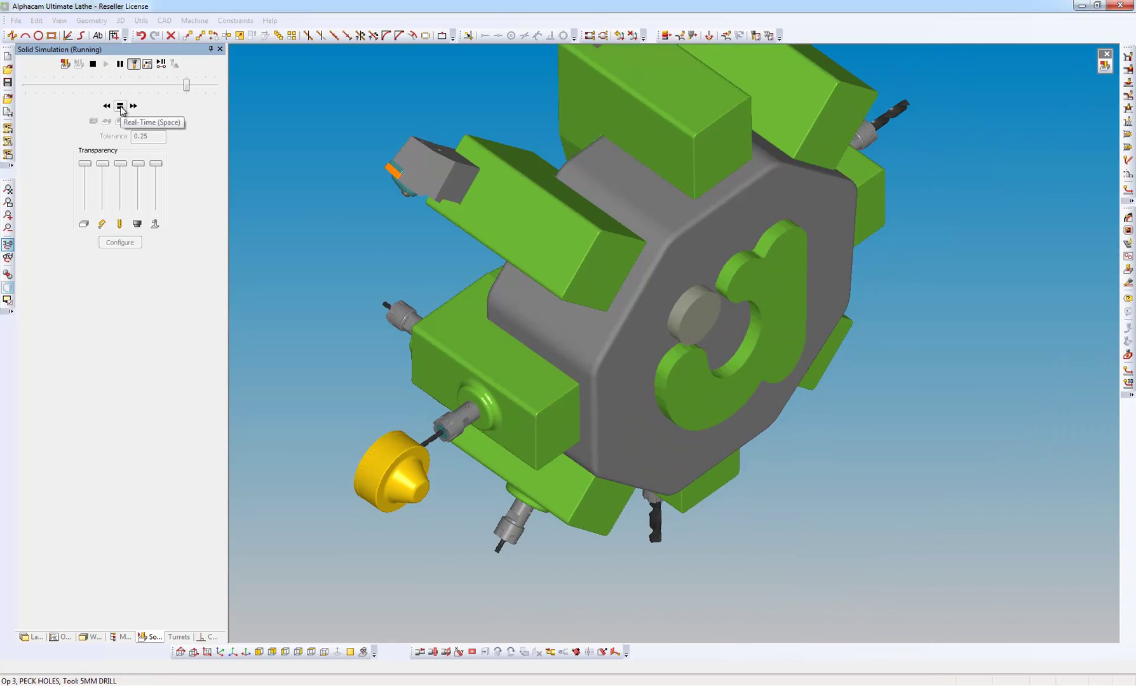
{"action": "left_click", "coordinate": [121, 106]}
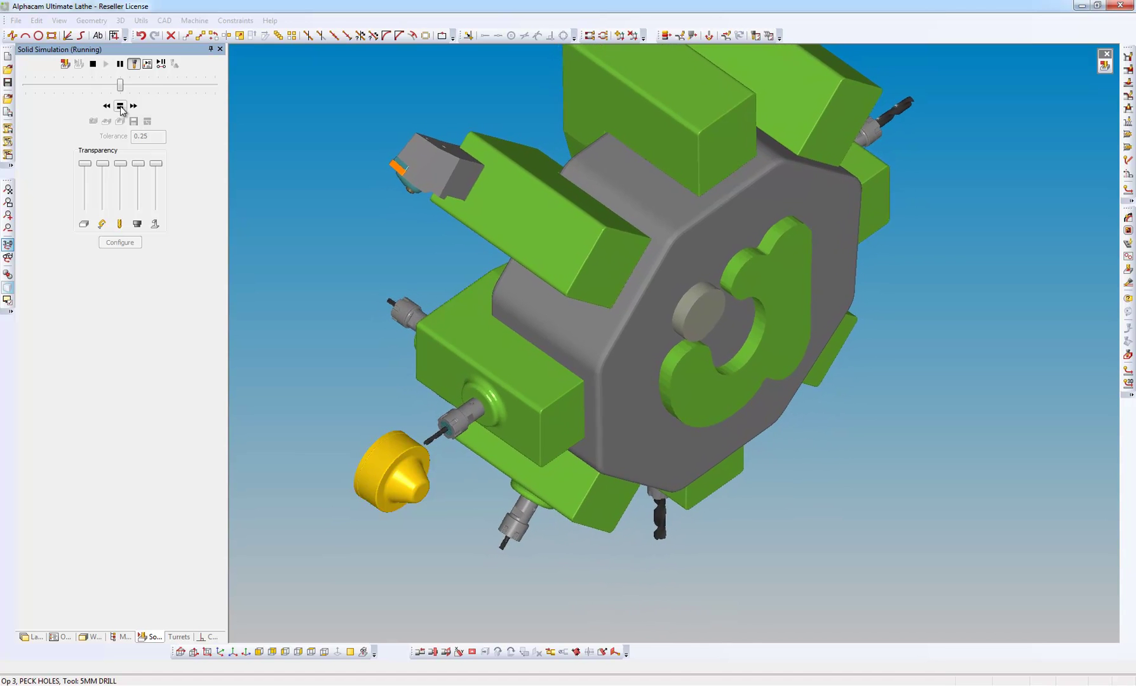
{"action": "left_click", "coordinate": [133, 106]}
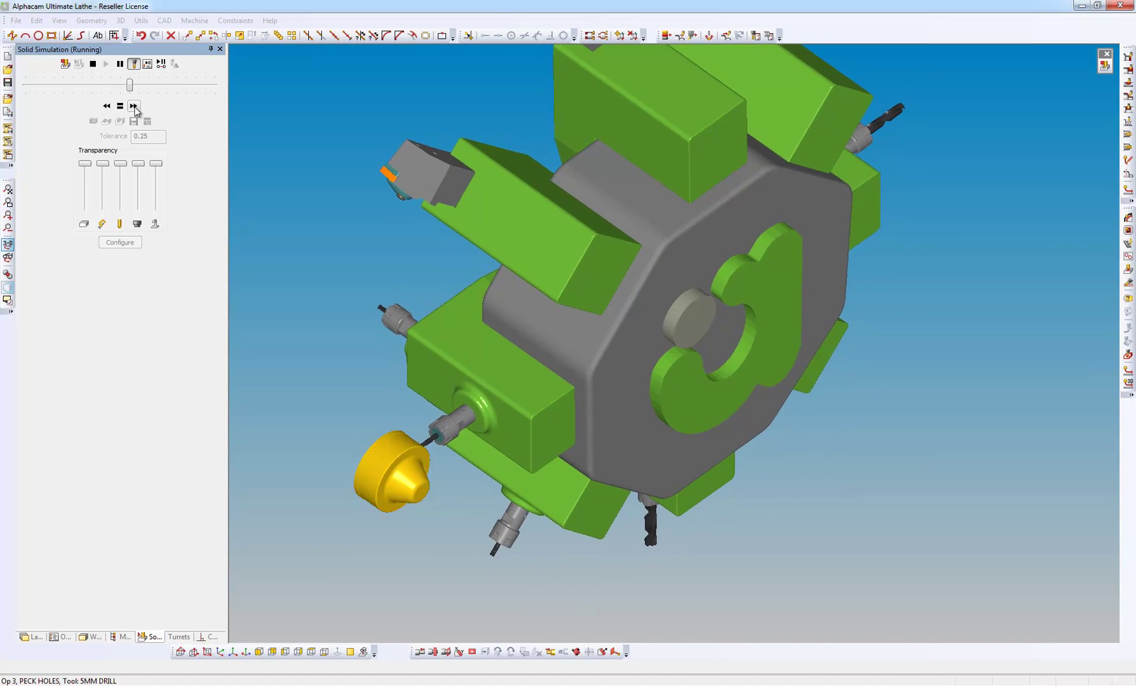